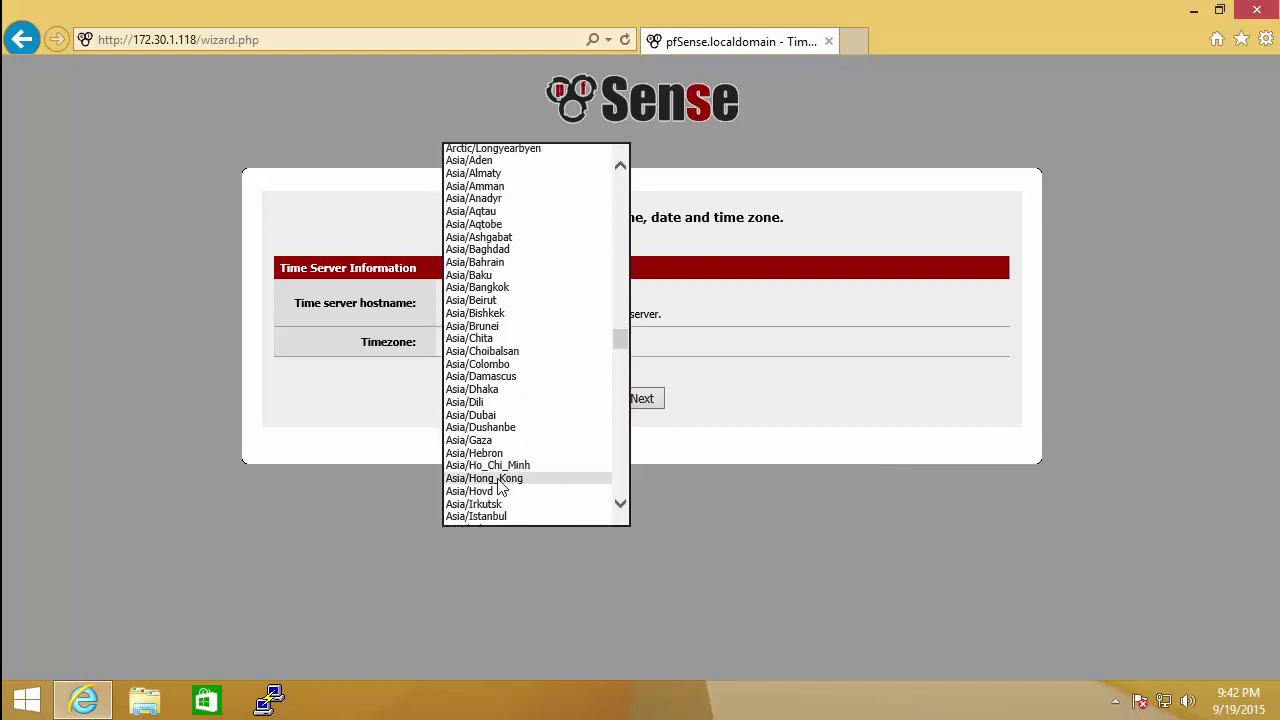
# Step: Choose the Asia/Ho_Chi_Minh time zone and replace the time server with DC01-W12.ITRAINING.NET.LOCAL
pyautogui.click(490, 465)
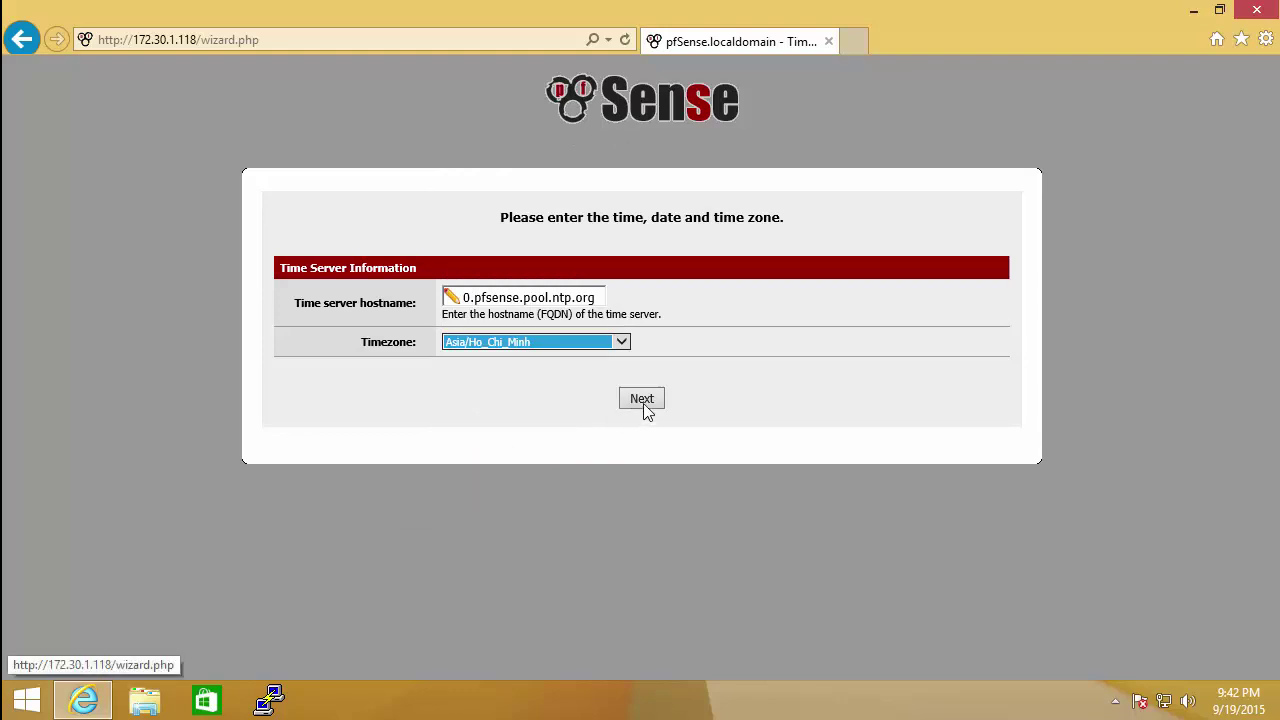
pyautogui.click(455, 298)
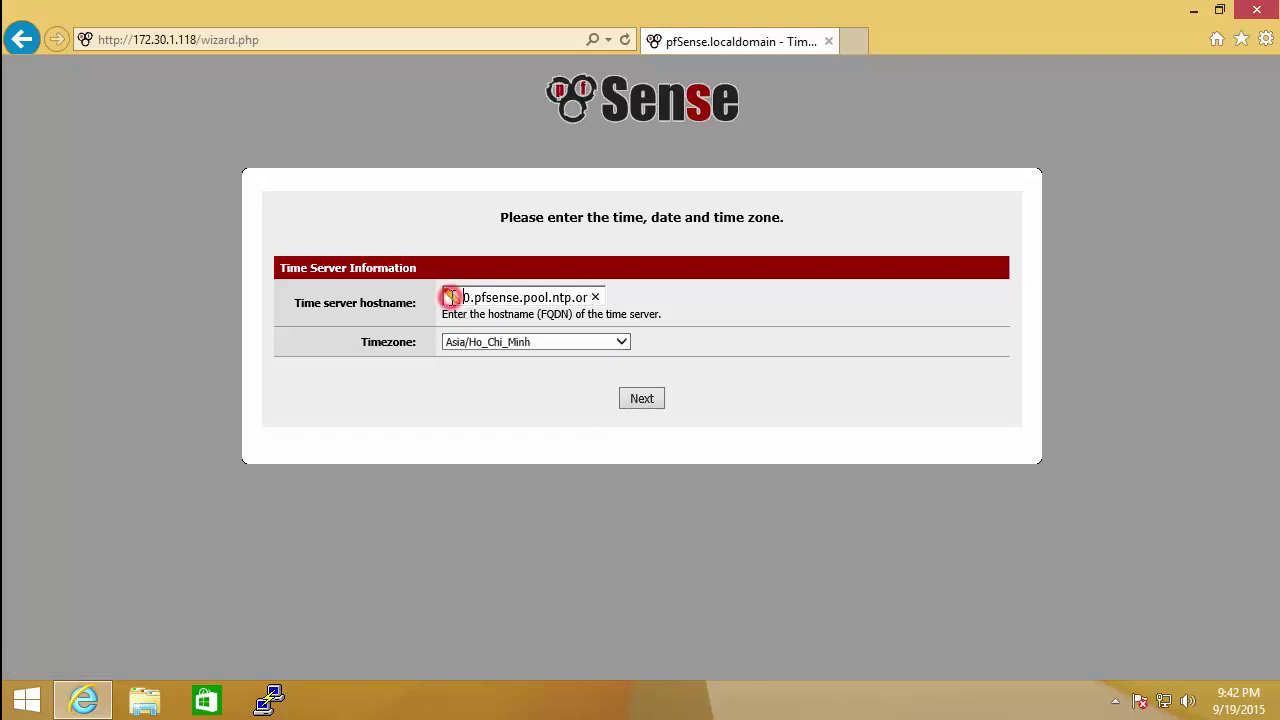
pyautogui.click(596, 297)
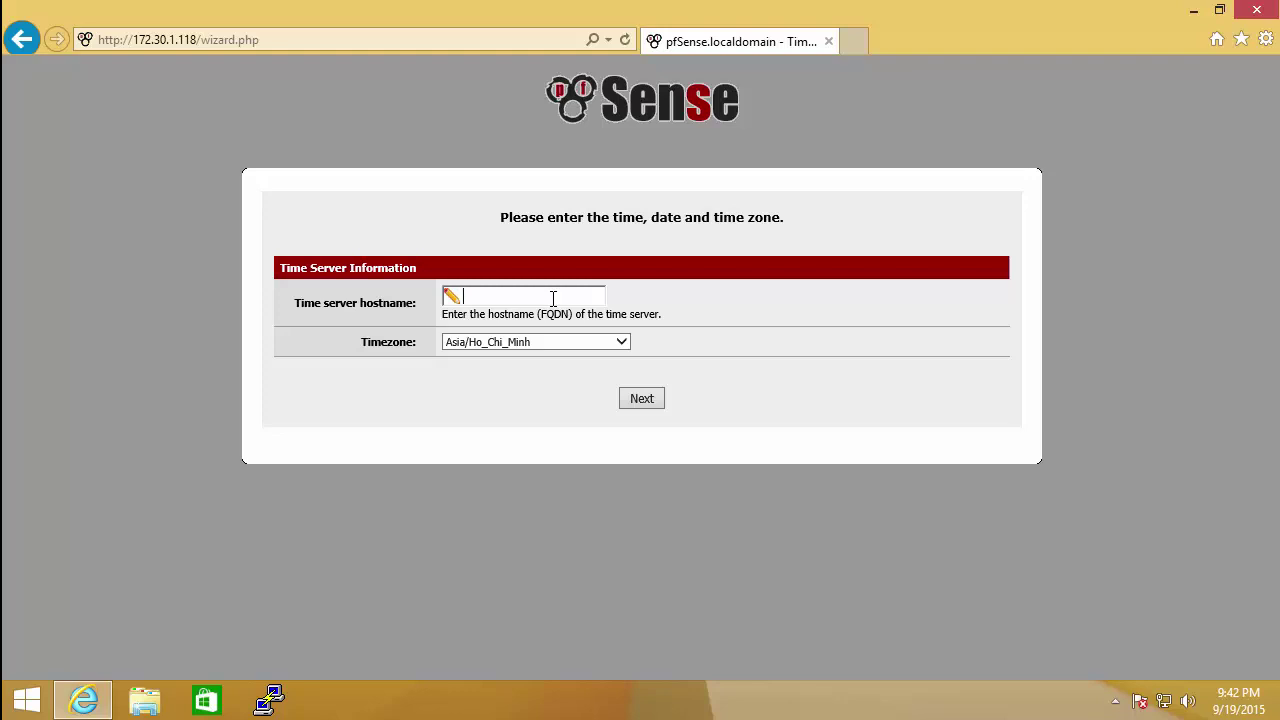
pyautogui.write('DC01')
pyautogui.write('-W1')
pyautogui.write('2.ITRAINING.NET')
pyautogui.write('.LOCAL')
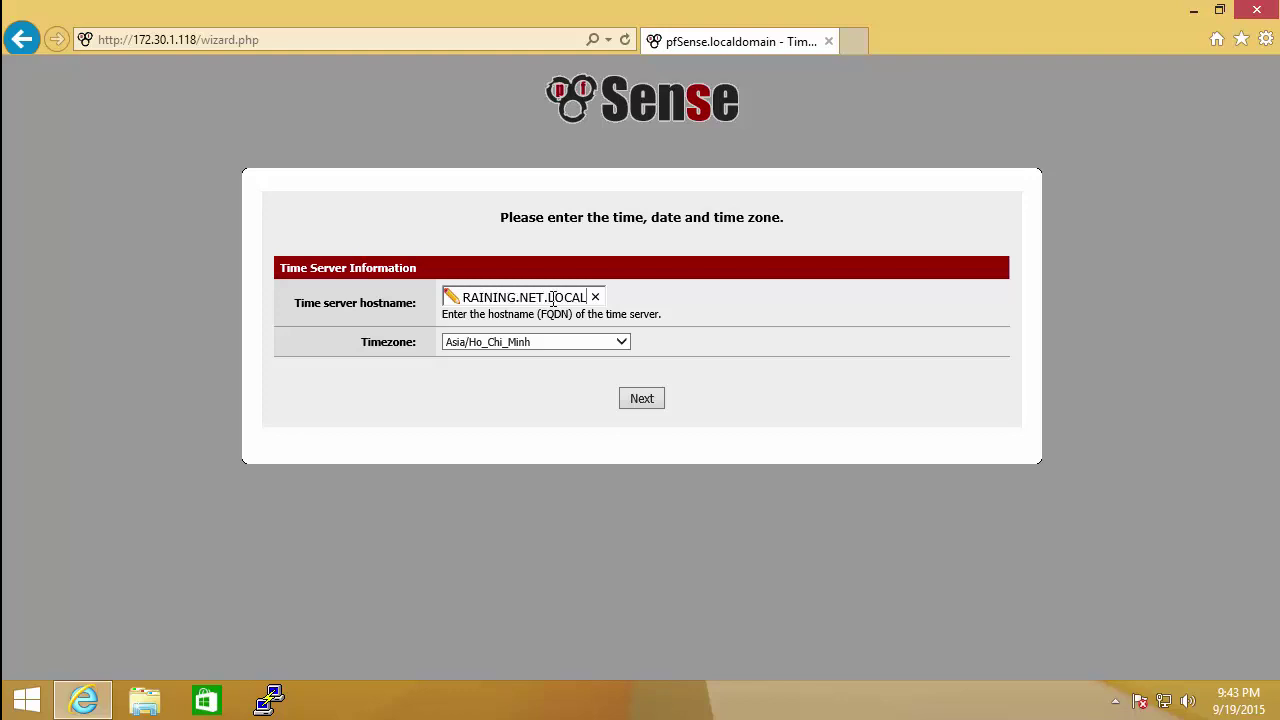
pyautogui.click(641, 399)
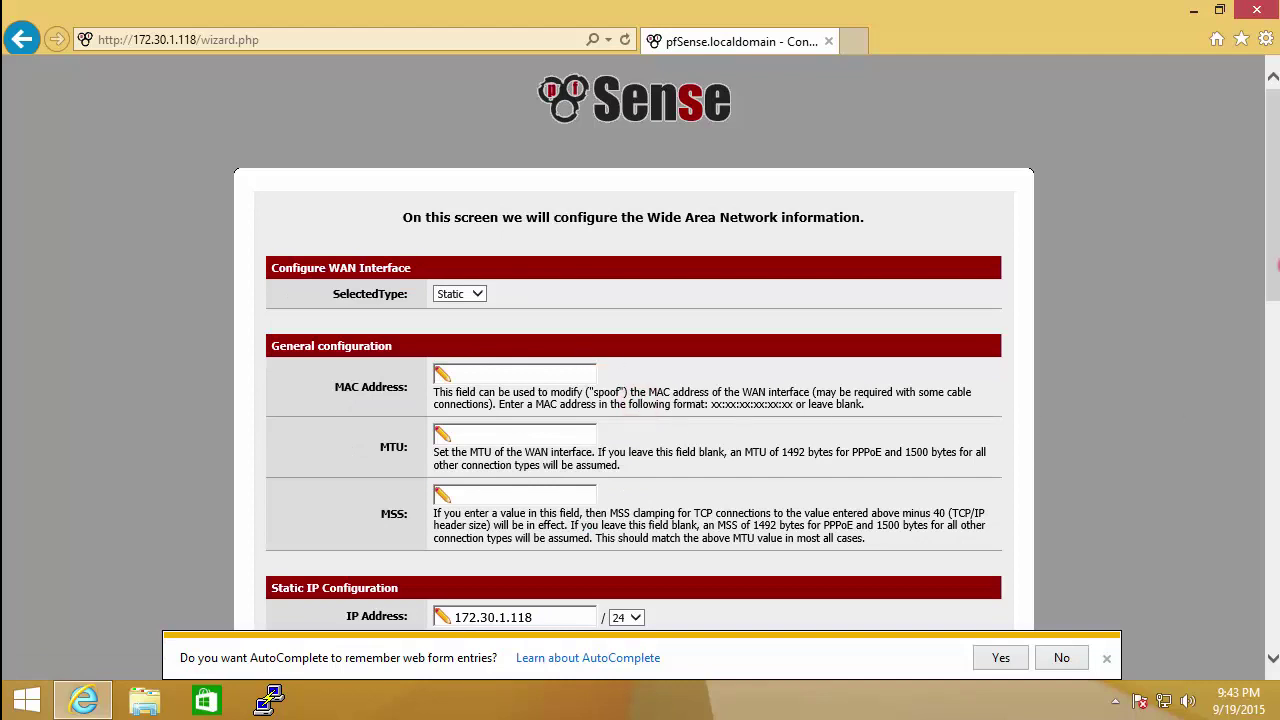
# Step: Keep the WAN type Static with 172.30.1.118/24 and gateway 172.30.1.126, and continue
pyautogui.click(480, 294)
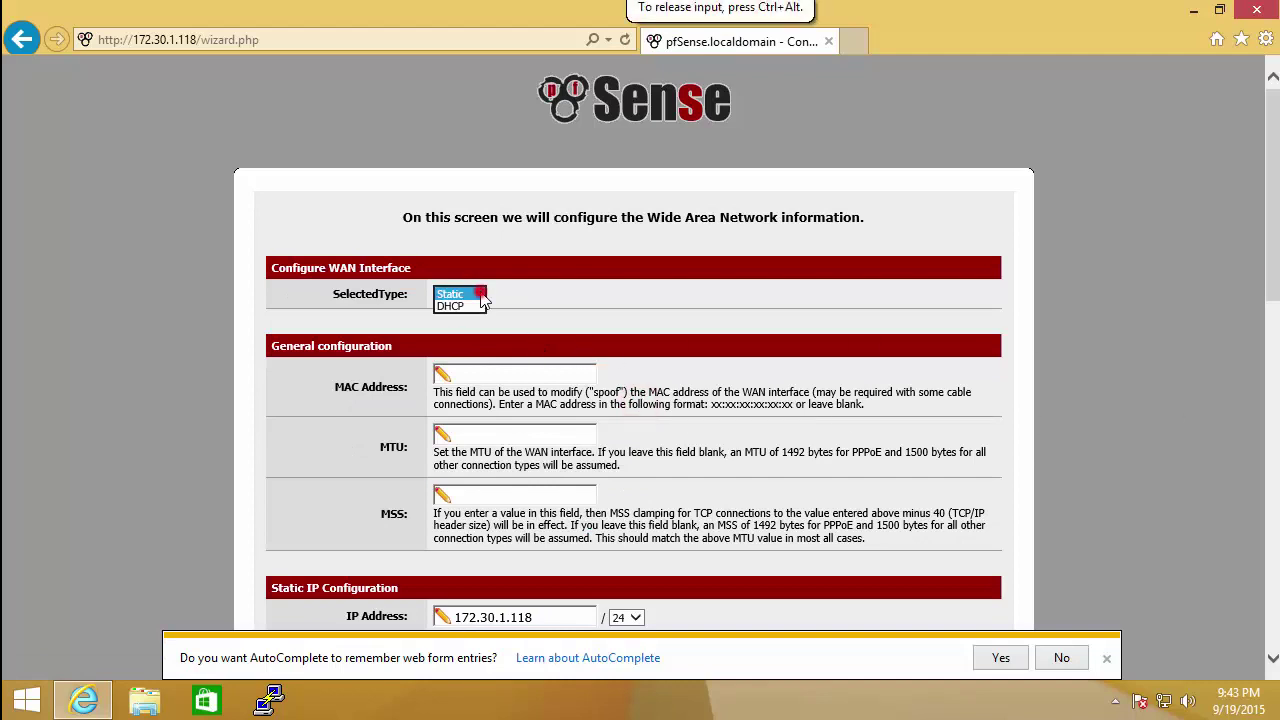
pyautogui.click(605, 302)
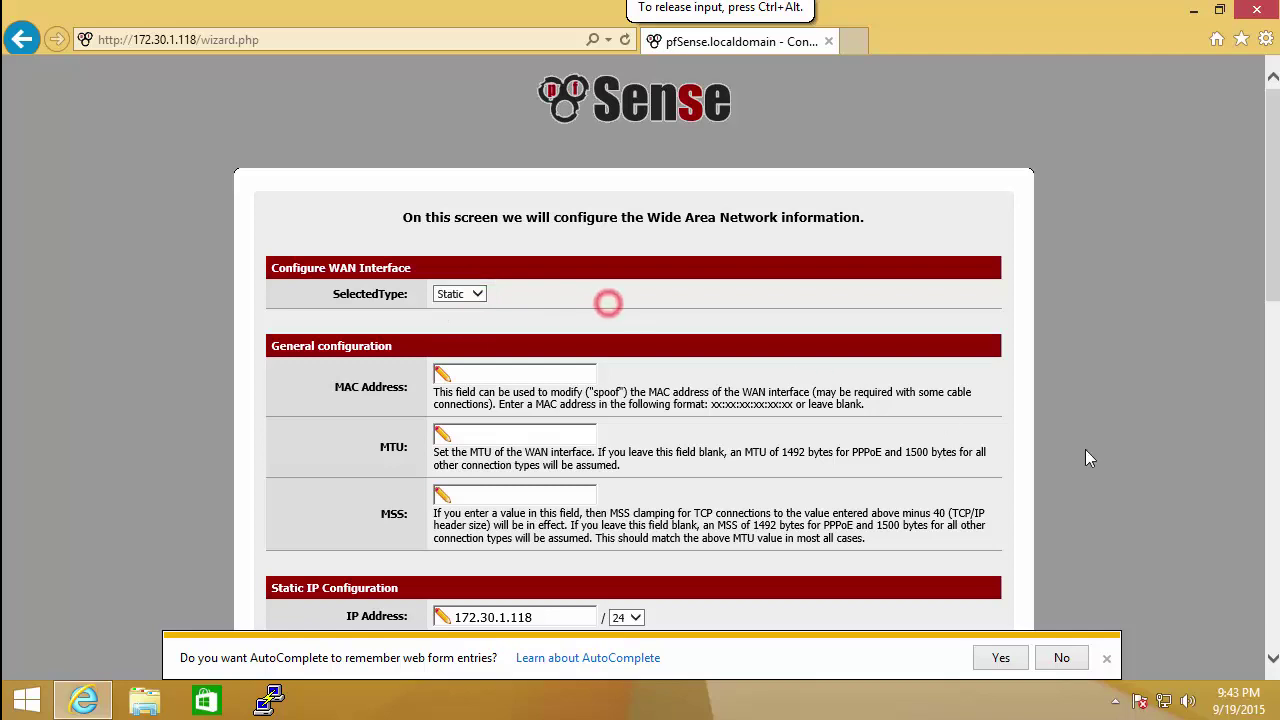
pyautogui.click(1005, 658)
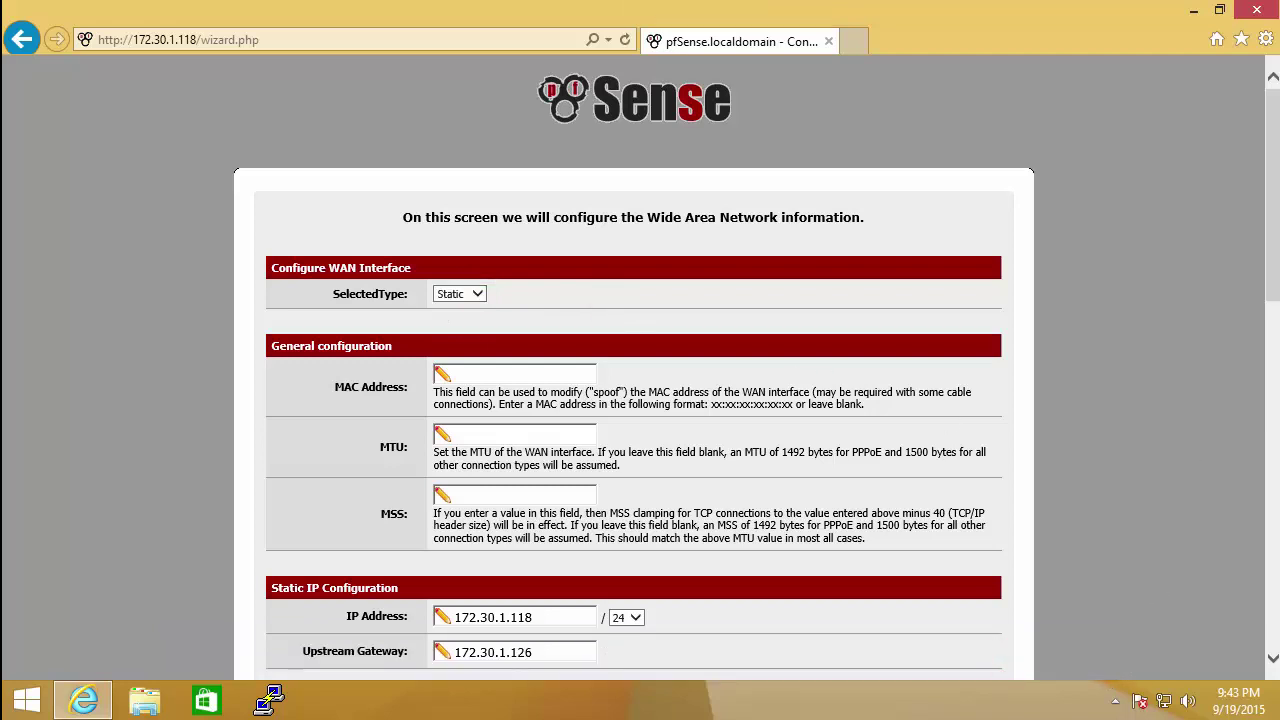
pyautogui.moveTo(1277, 243); pyautogui.dragTo(1277, 595)
pyautogui.click(636, 614)
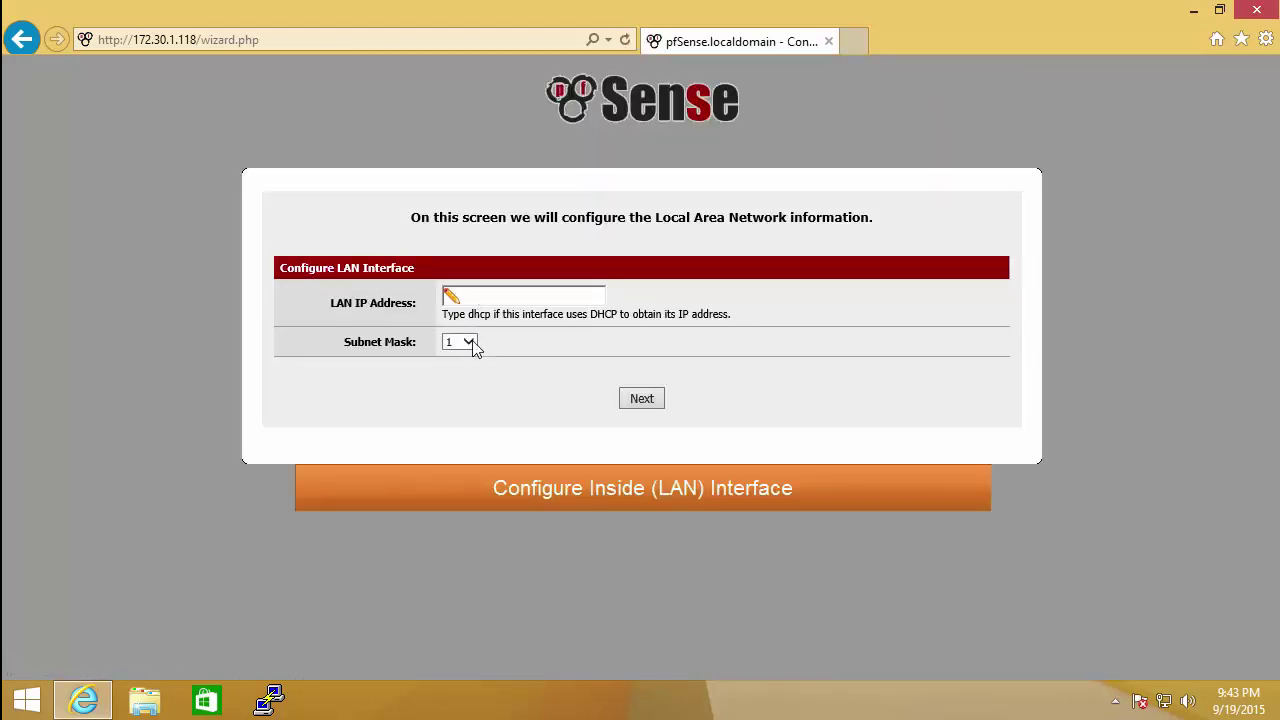
# Step: Give the LAN interface IP address 10.10.10.118 with subnet mask 24
pyautogui.click(472, 302)
pyautogui.write('10.10.10.118')
pyautogui.click(469, 342)
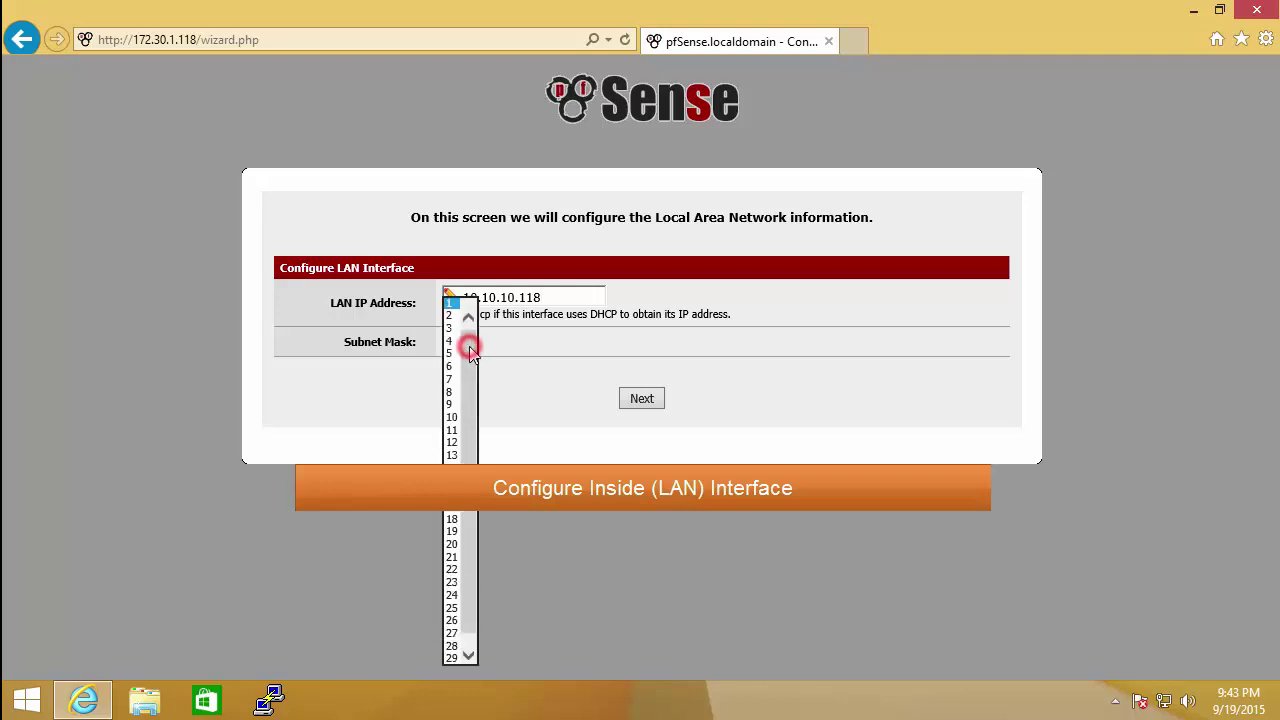
pyautogui.click(451, 596)
pyautogui.click(644, 400)
# Step: Enter and confirm the new admin password
pyautogui.click(527, 318)
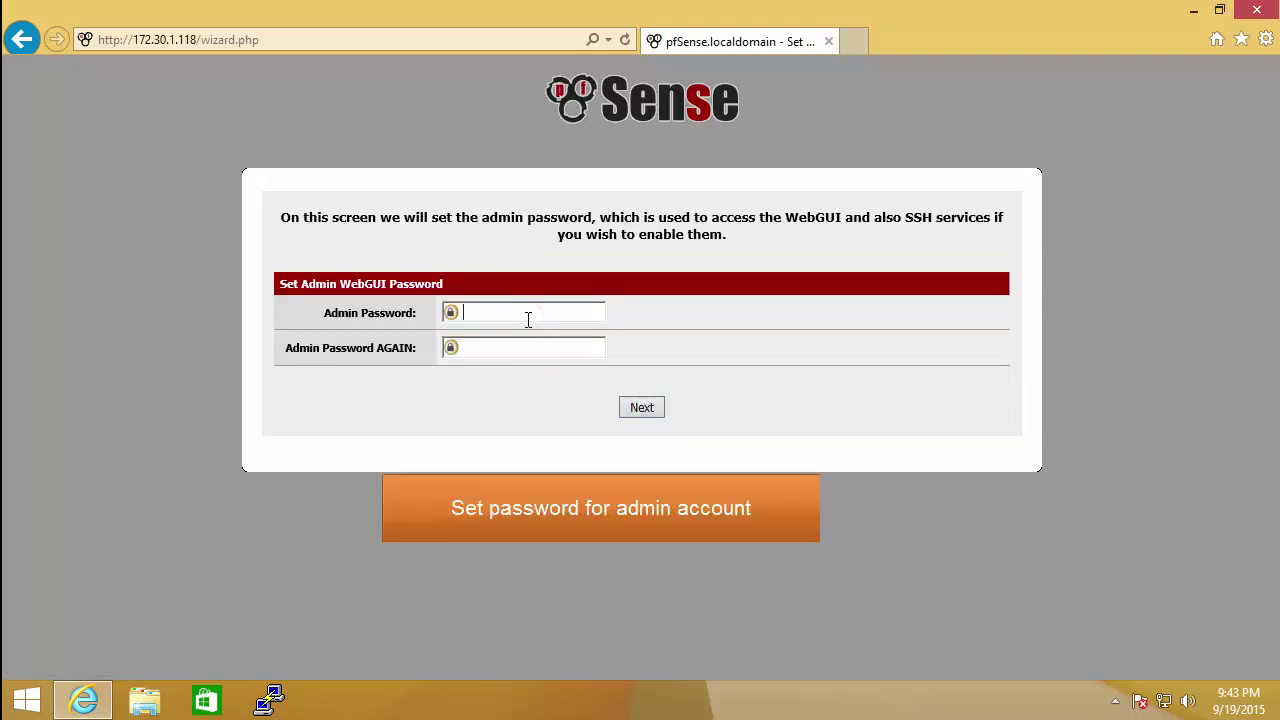
pyautogui.write('••••••••')
pyautogui.press('Tab')
pyautogui.write('••••••••')
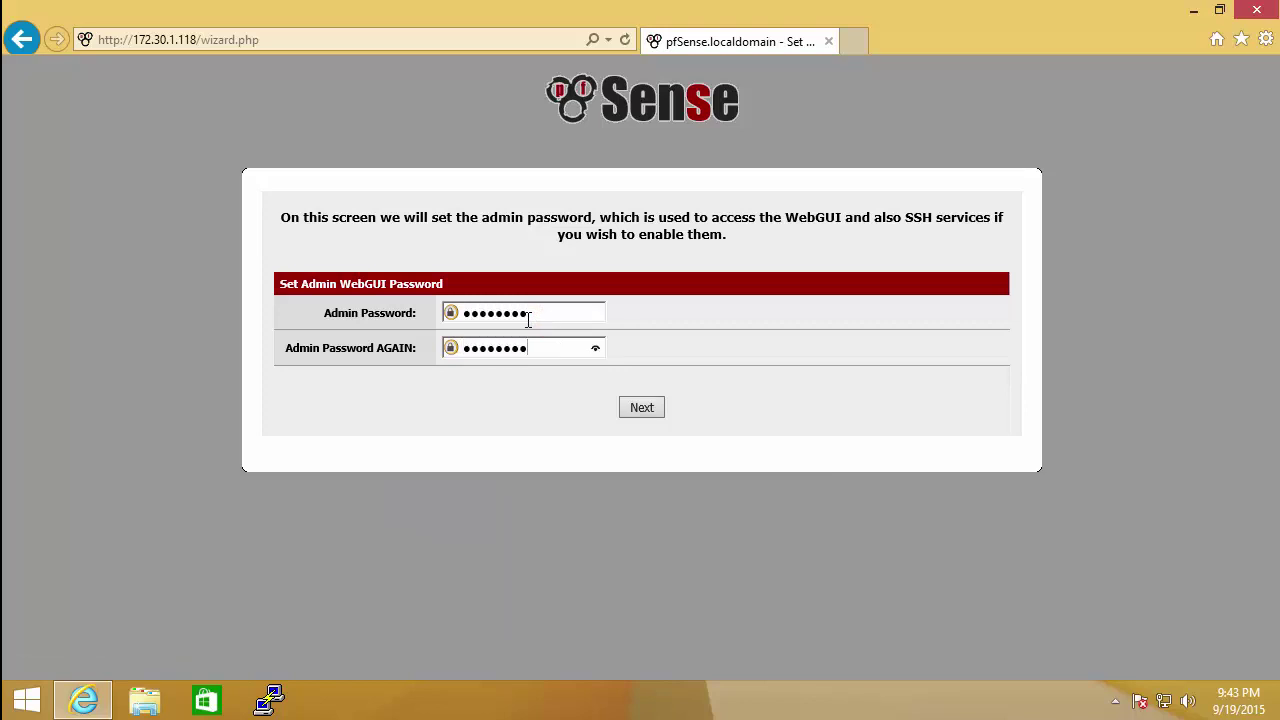
pyautogui.click(652, 409)
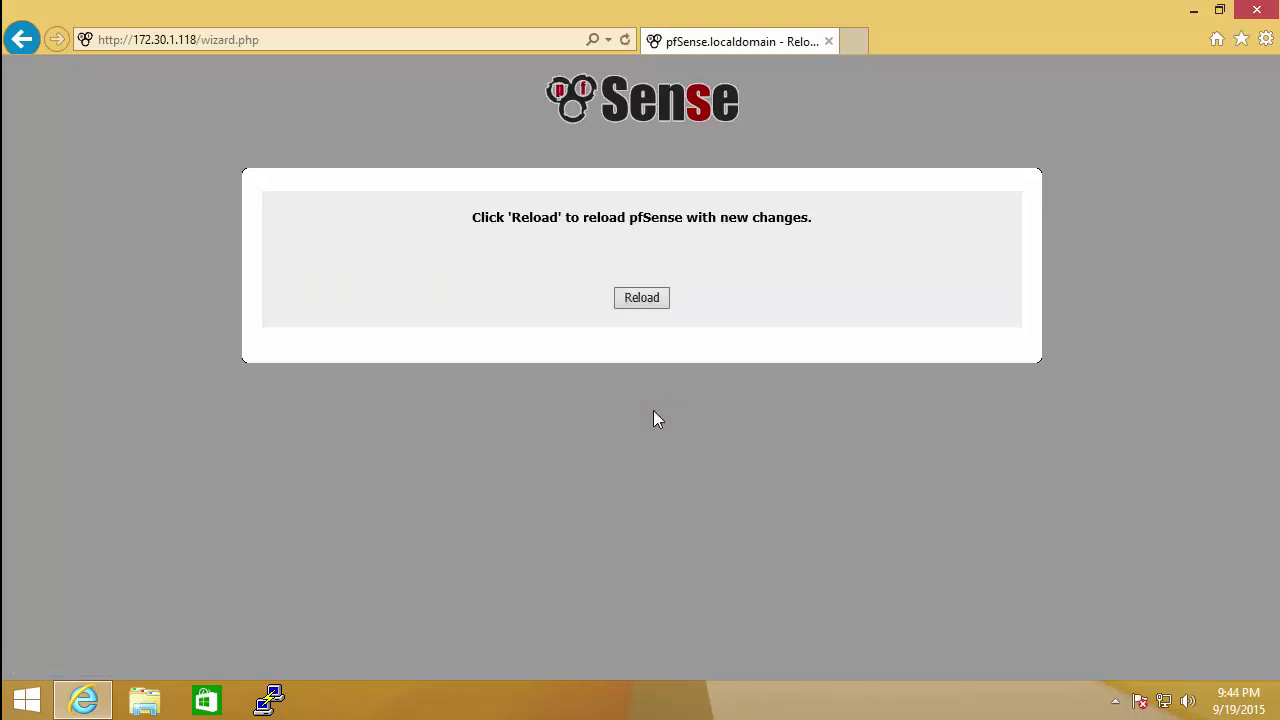
# Step: Reload pfSense with the new settings and continue to the webConfigurator
pyautogui.click(655, 299)
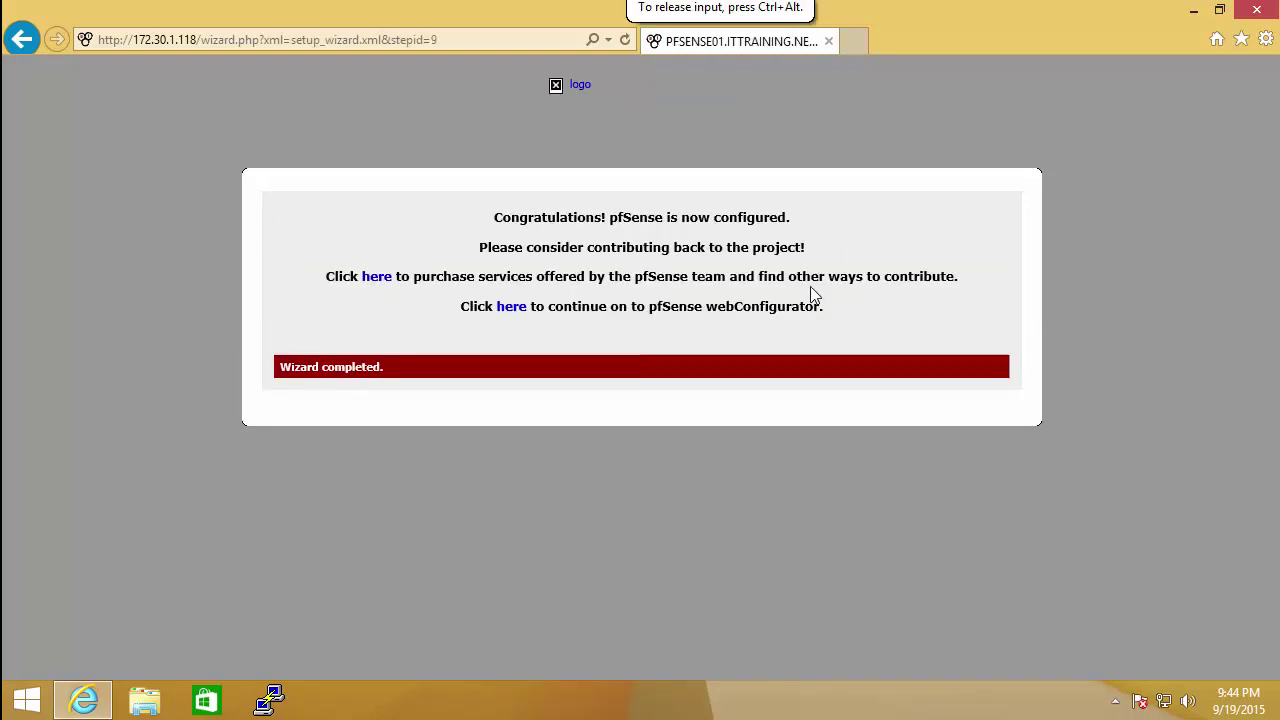
pyautogui.click(663, 460)
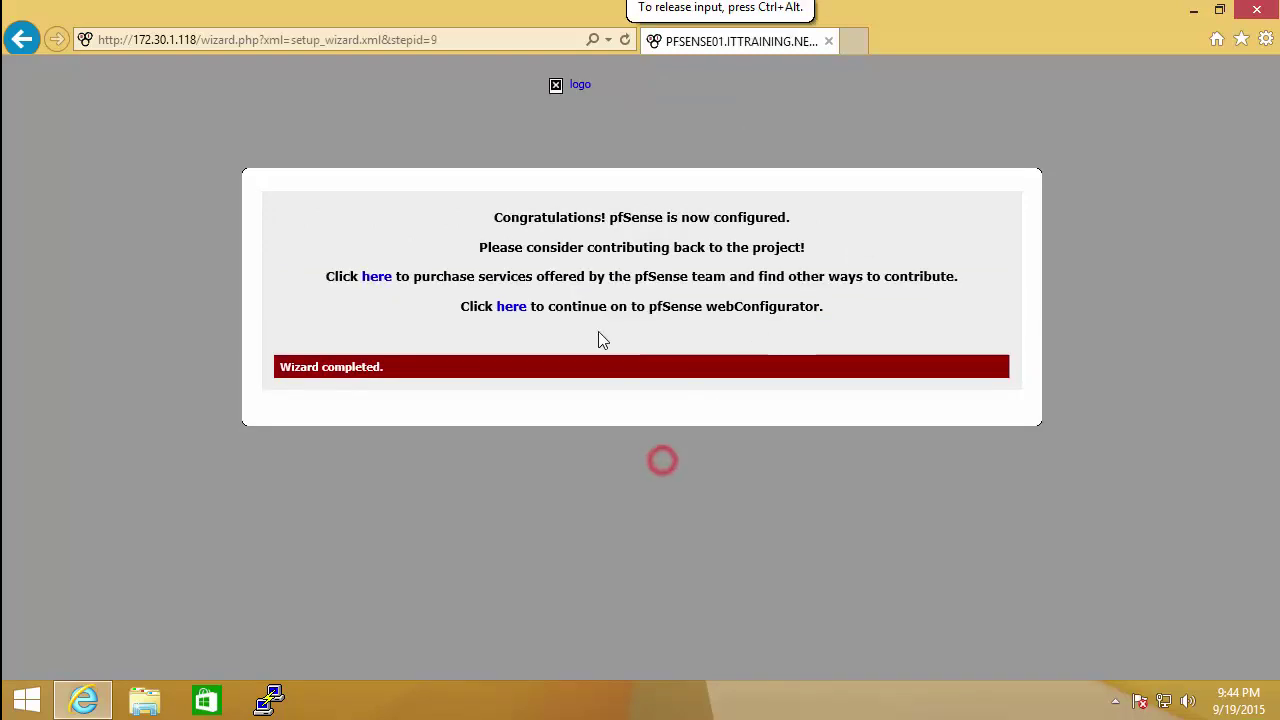
pyautogui.click(512, 308)
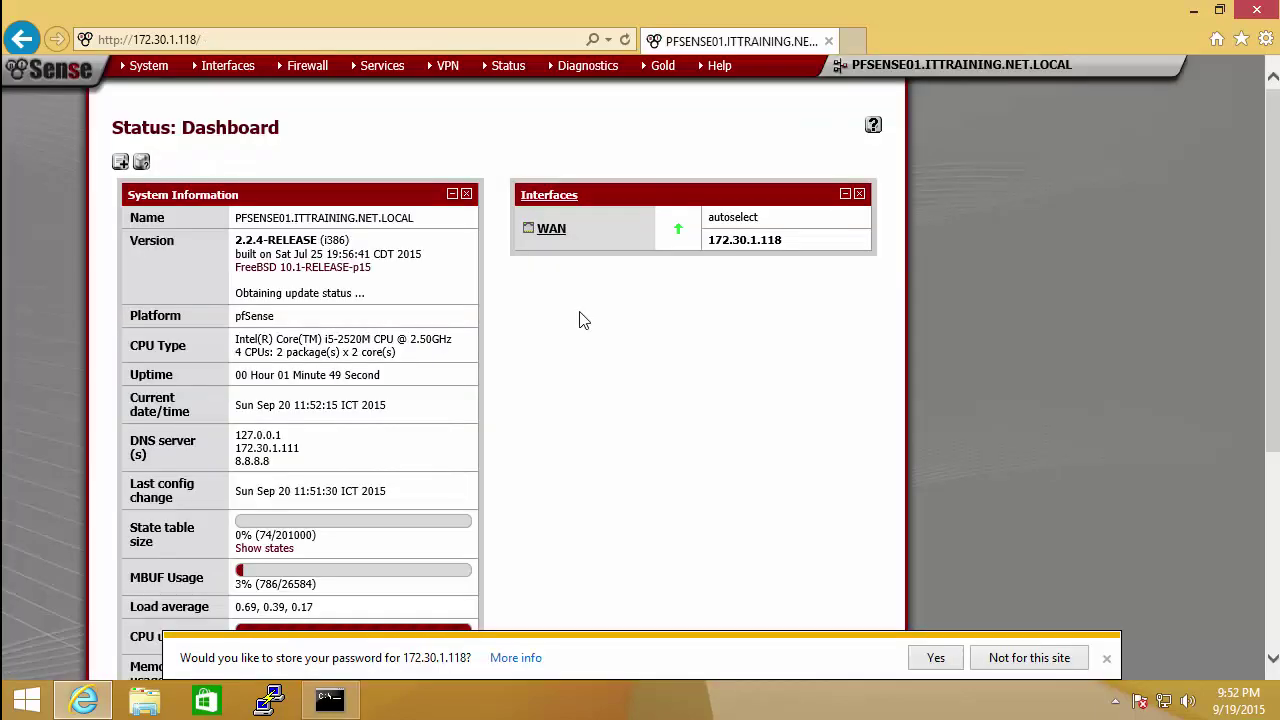
# Step: Let the browser store the login password and review the Status Dashboard
pyautogui.click(945, 657)
pyautogui.click(641, 415)
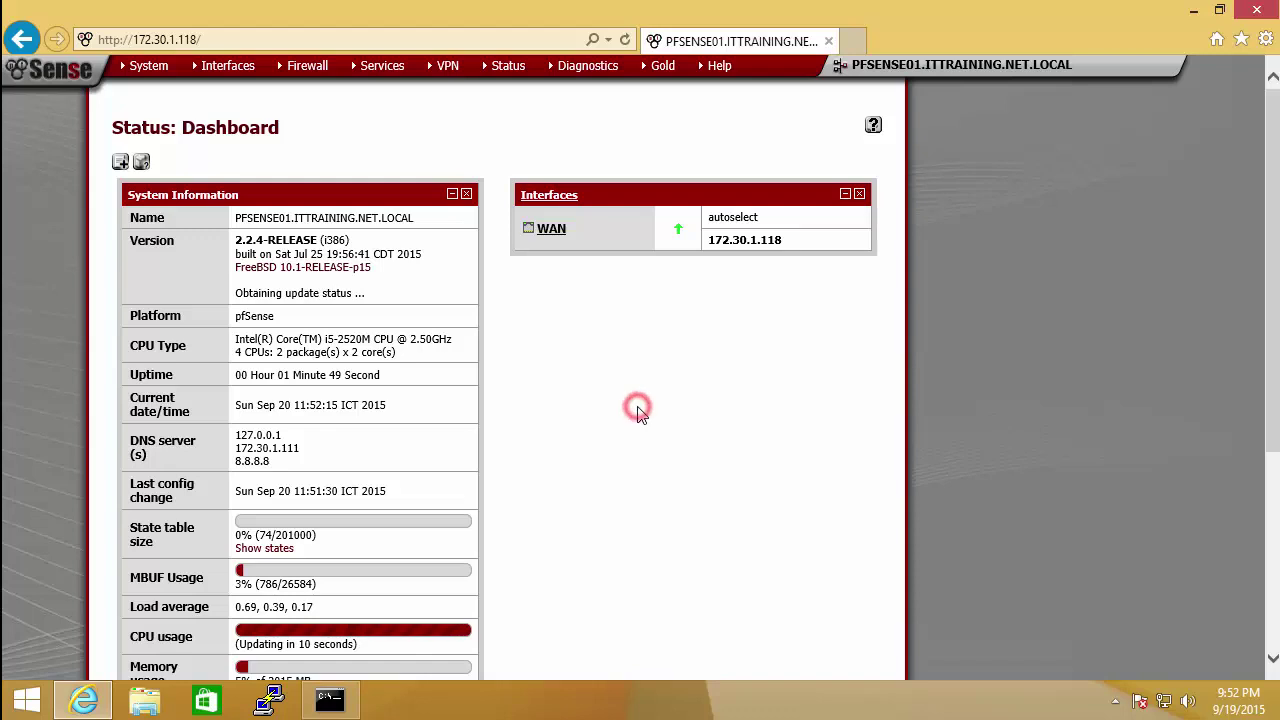
pyautogui.scroll(-3, 1276, 237)
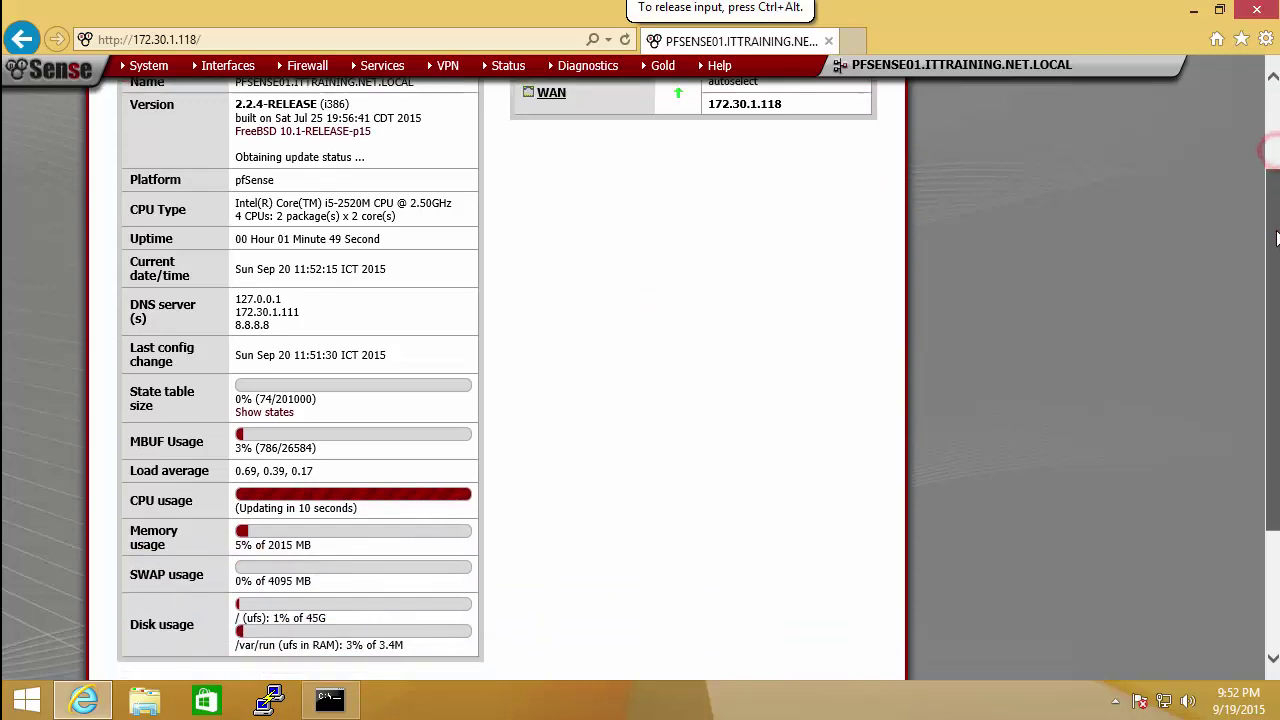
pyautogui.scroll(-3, 1276, 237)
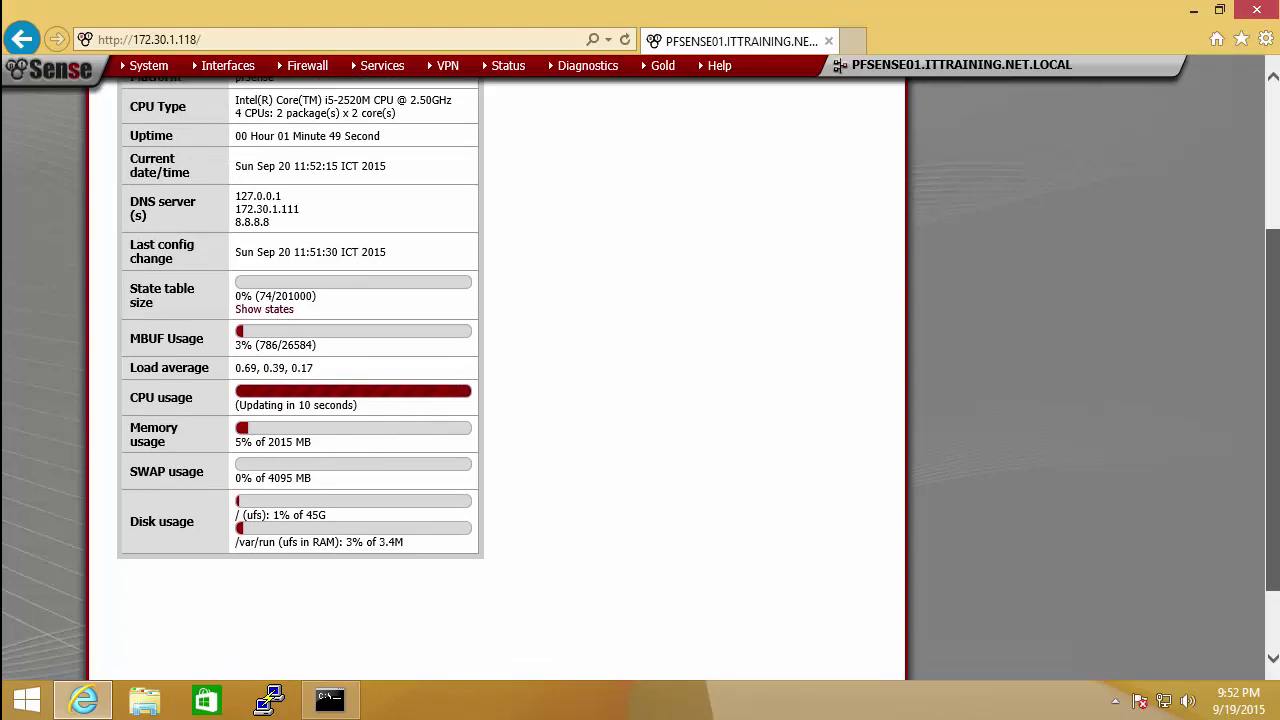
pyautogui.scroll(5, 640, 380)
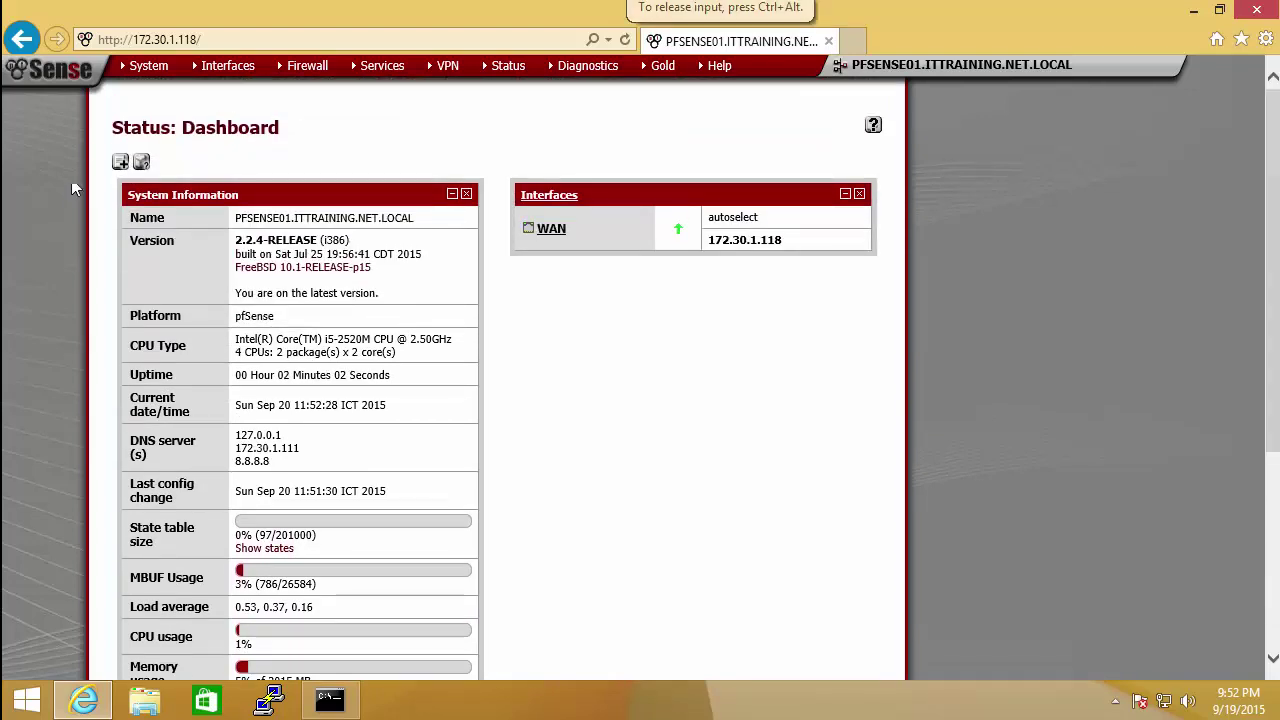
pyautogui.moveTo(158, 68)
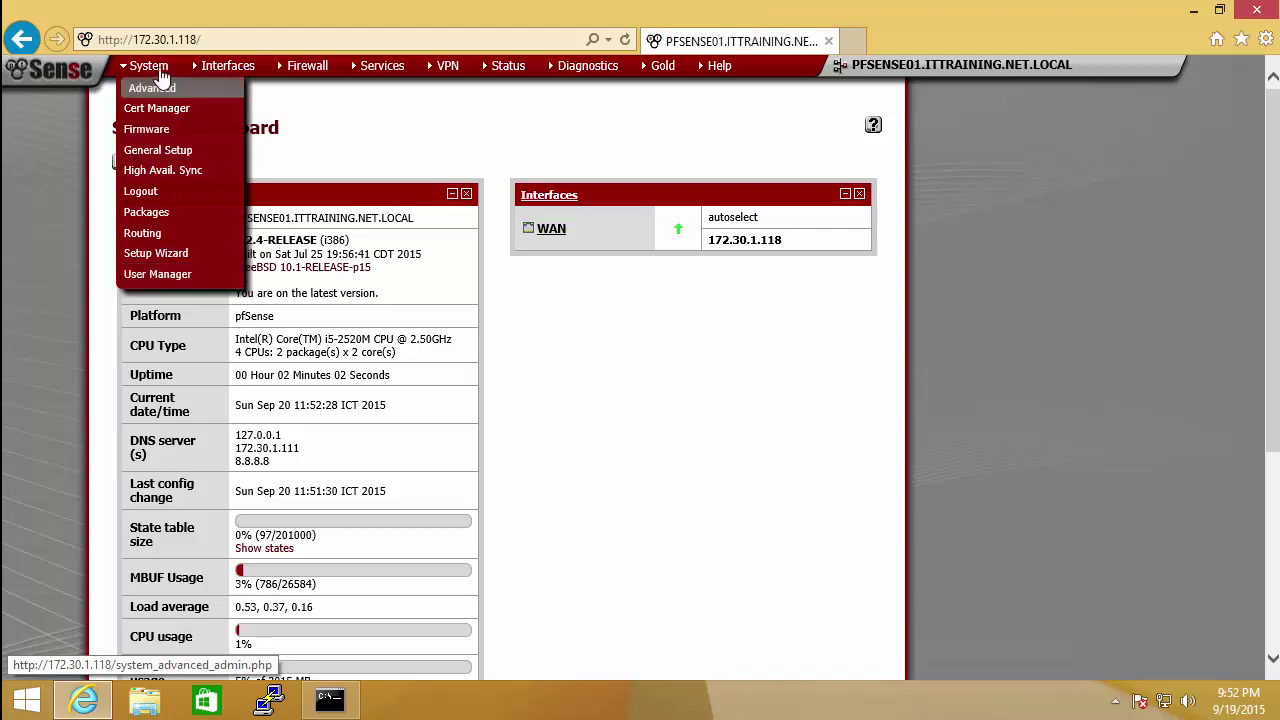
# Step: In General Setup, route DNS servers 172.30.1.111 and 8.8.8.8 through GW_WAN and save
pyautogui.click(141, 150)
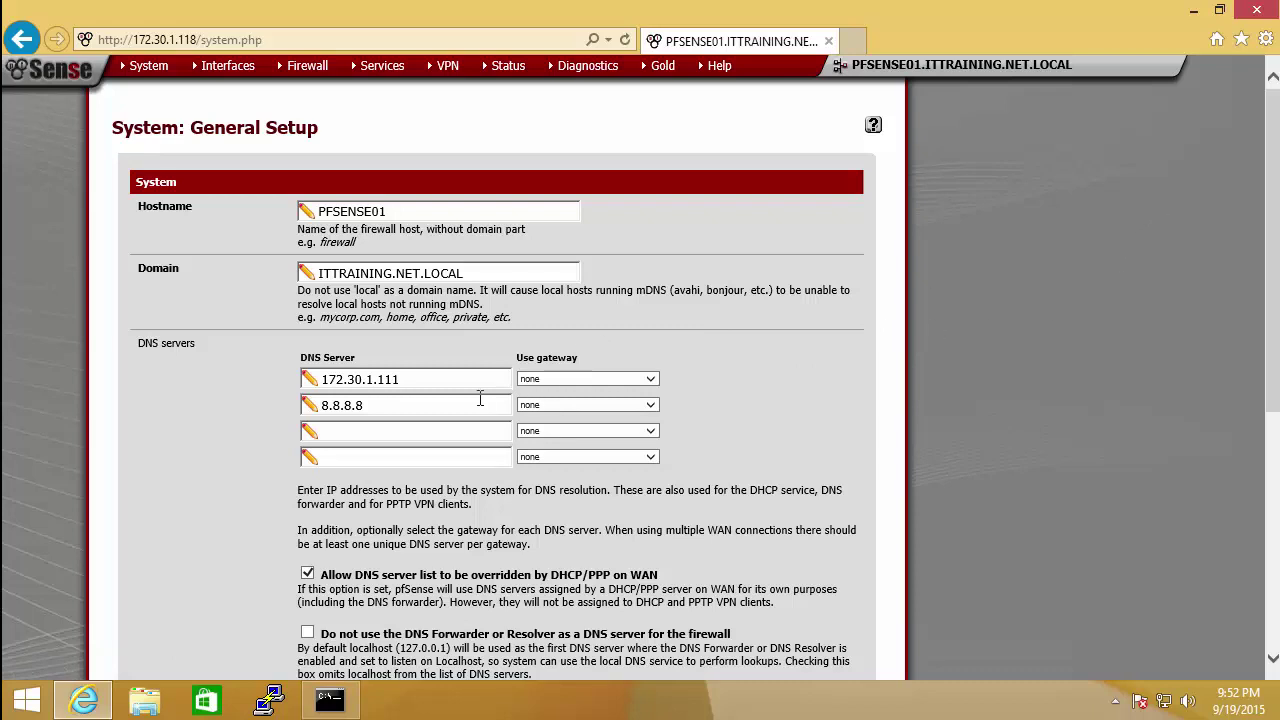
pyautogui.click(654, 378)
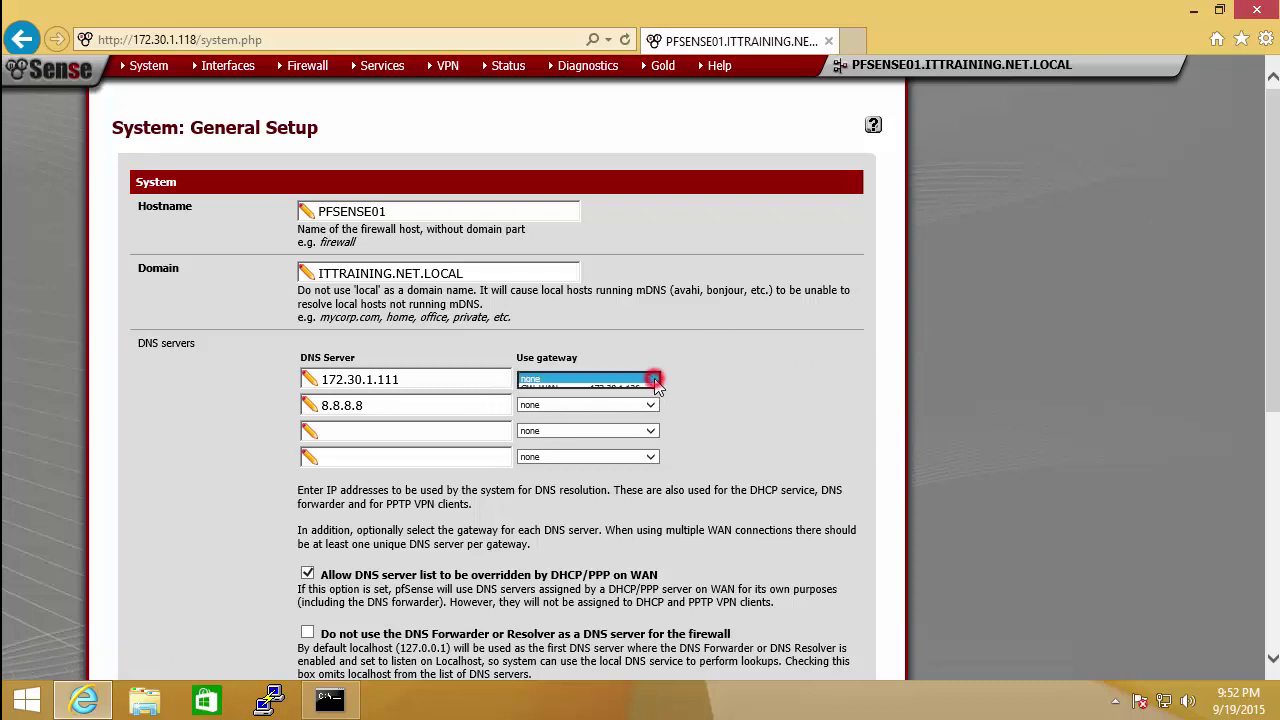
pyautogui.click(620, 390)
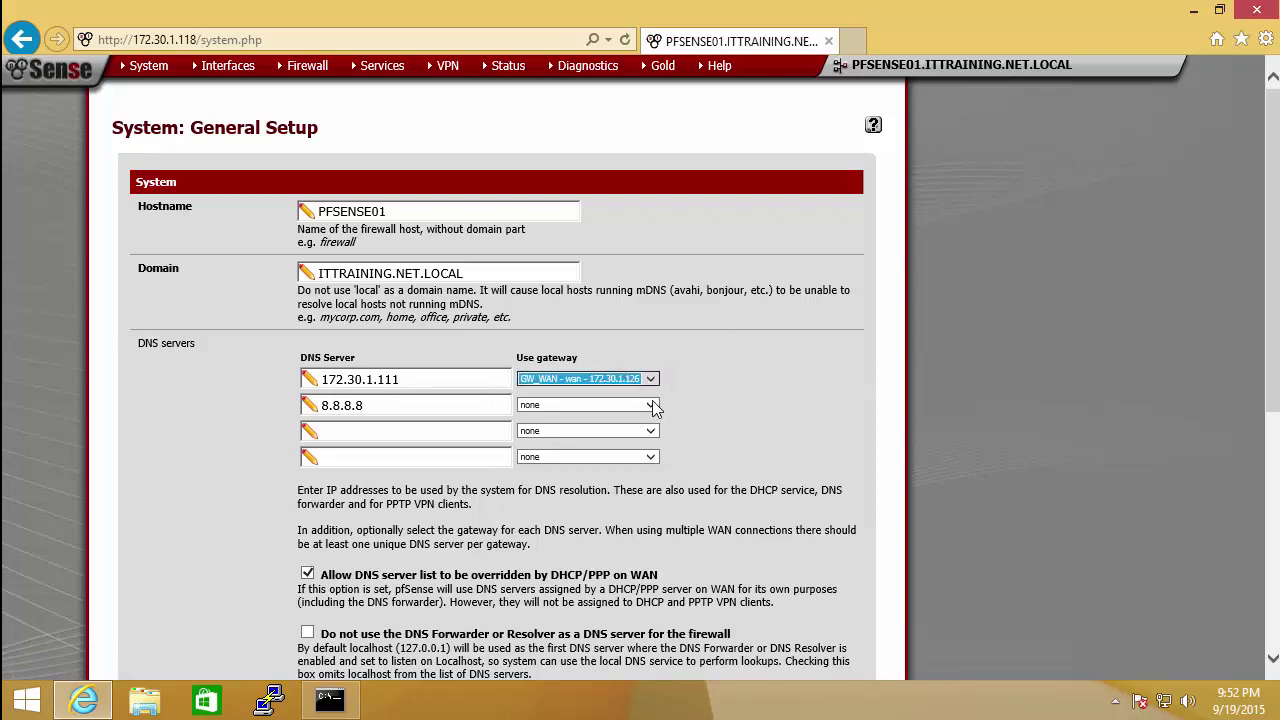
pyautogui.click(650, 405)
pyautogui.click(604, 416)
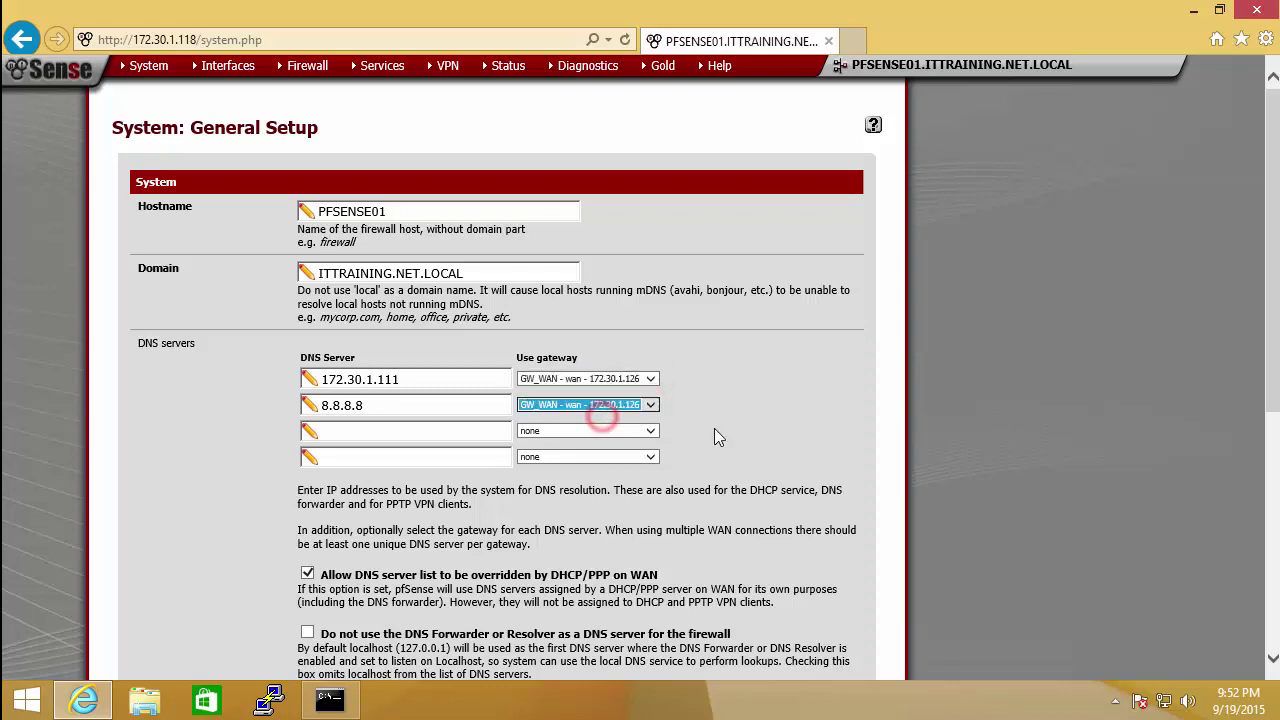
pyautogui.moveTo(1276, 225); pyautogui.dragTo(1272, 433)
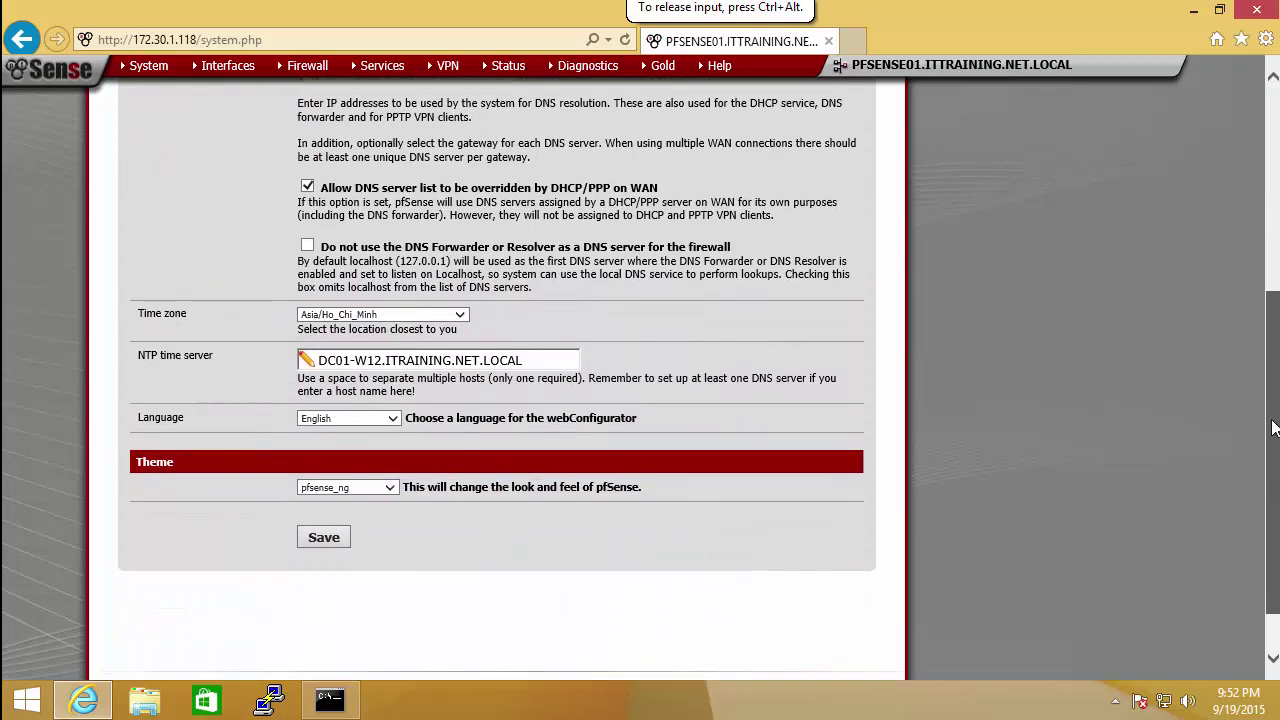
pyautogui.click(338, 538)
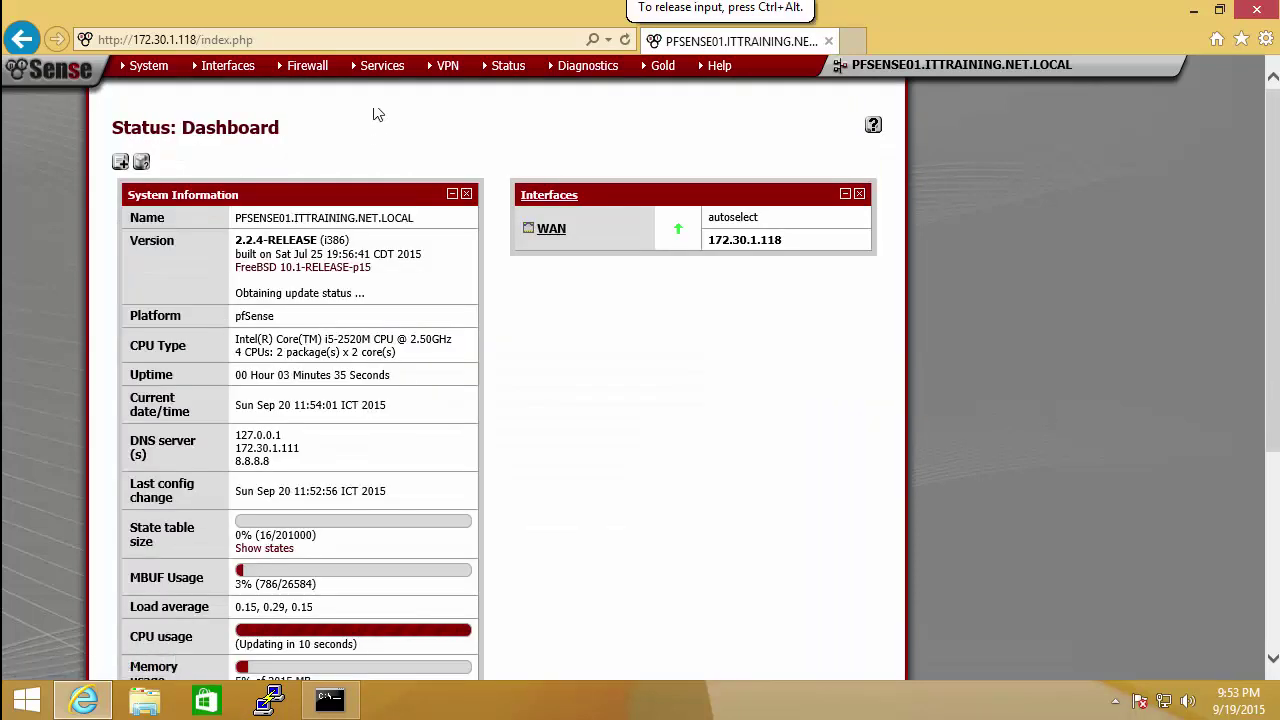
# Step: Assign network port le1 as the LAN interface and open its settings
pyautogui.moveTo(225, 68)
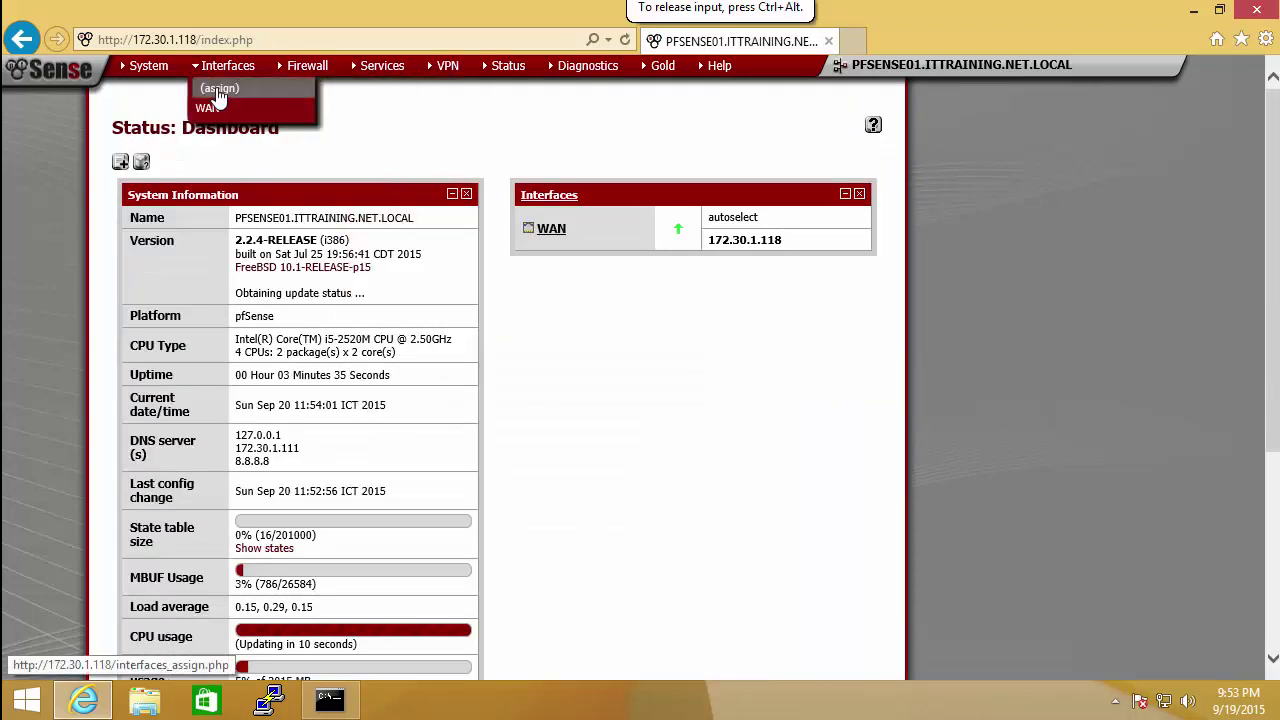
pyautogui.click(219, 90)
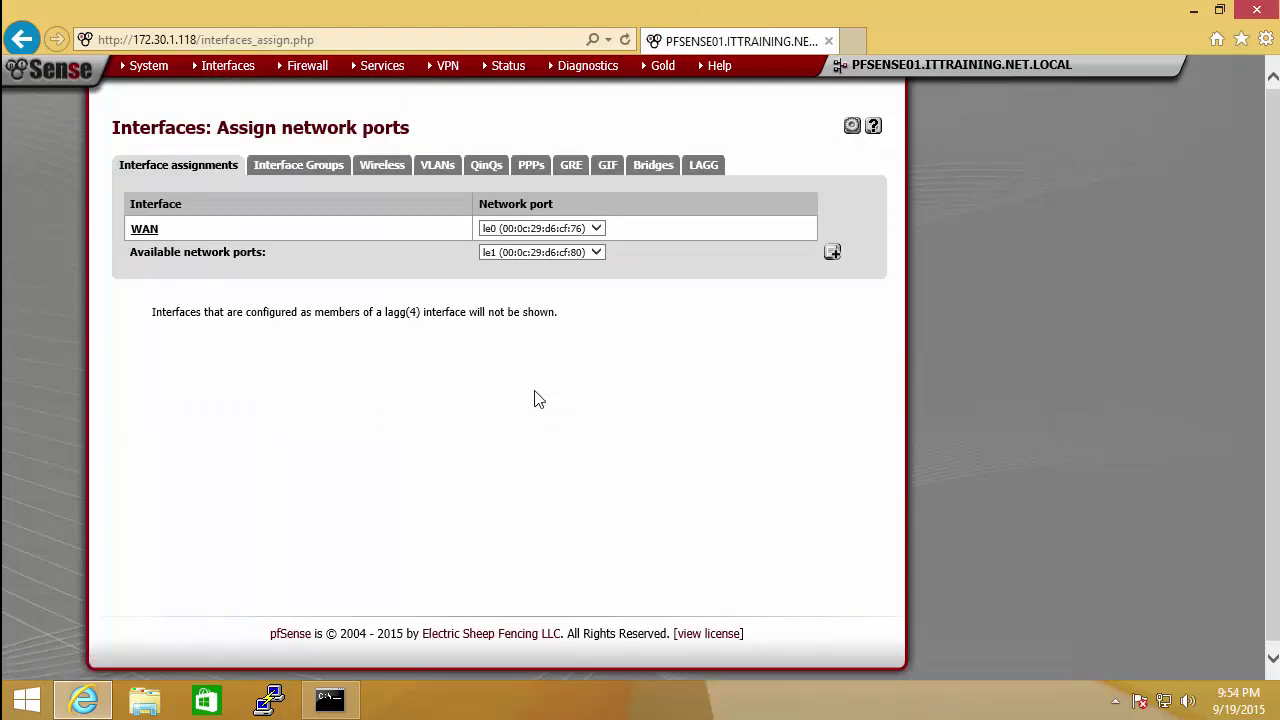
pyautogui.click(671, 377)
pyautogui.click(833, 254)
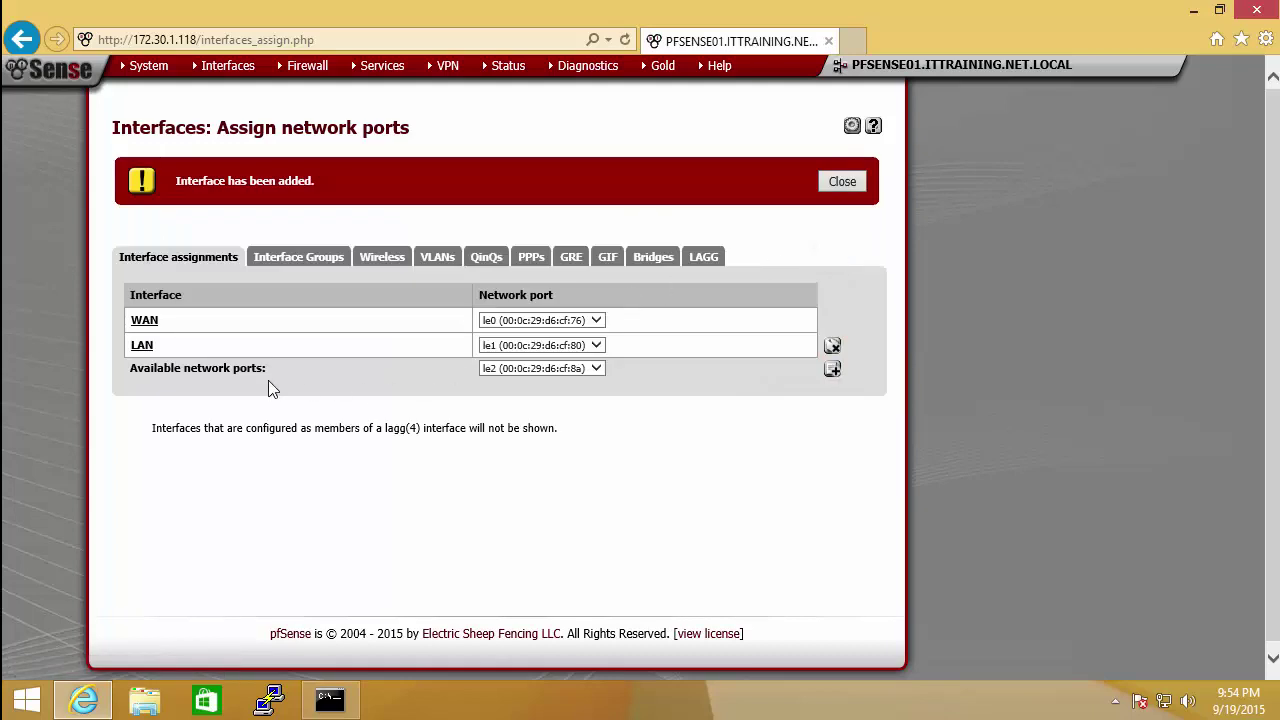
pyautogui.click(141, 350)
# Step: Enable the LAN interface and rename its description to Inside
pyautogui.click(307, 210)
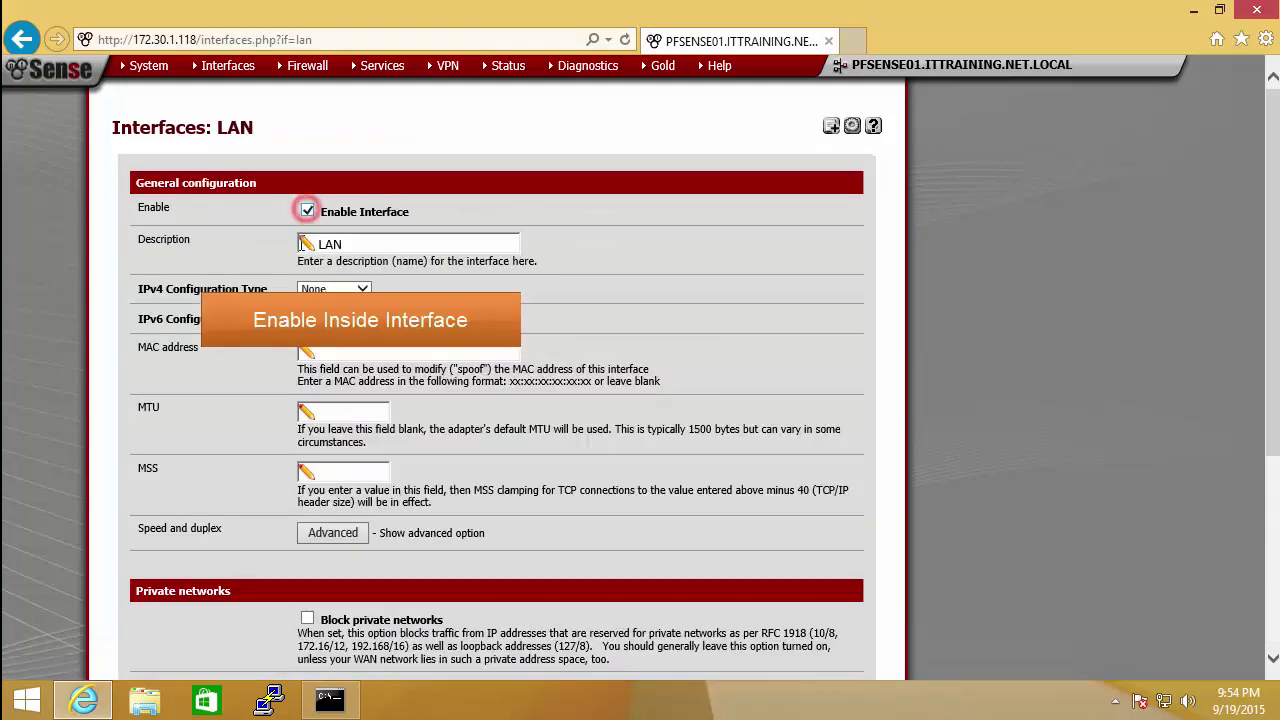
pyautogui.click(369, 244)
pyautogui.doubleClick(369, 244)
pyautogui.write('IN')
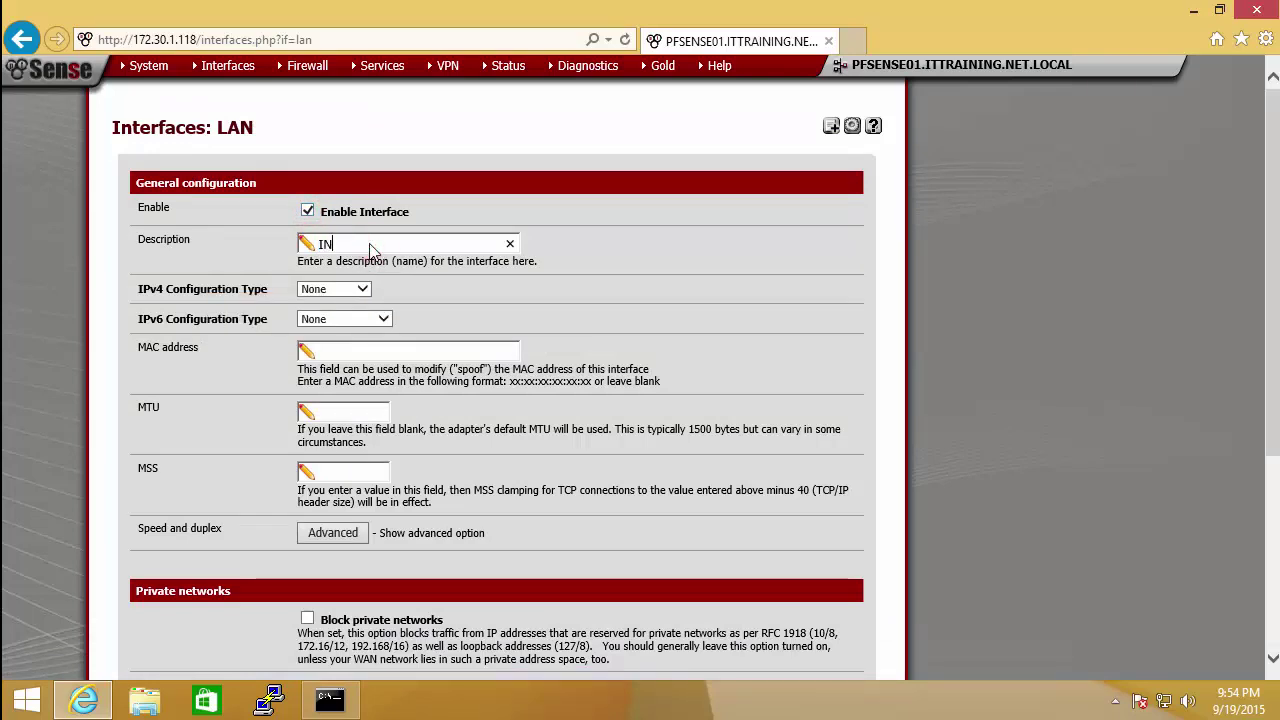
pyautogui.press('BackSpace')
pyautogui.write('nside')
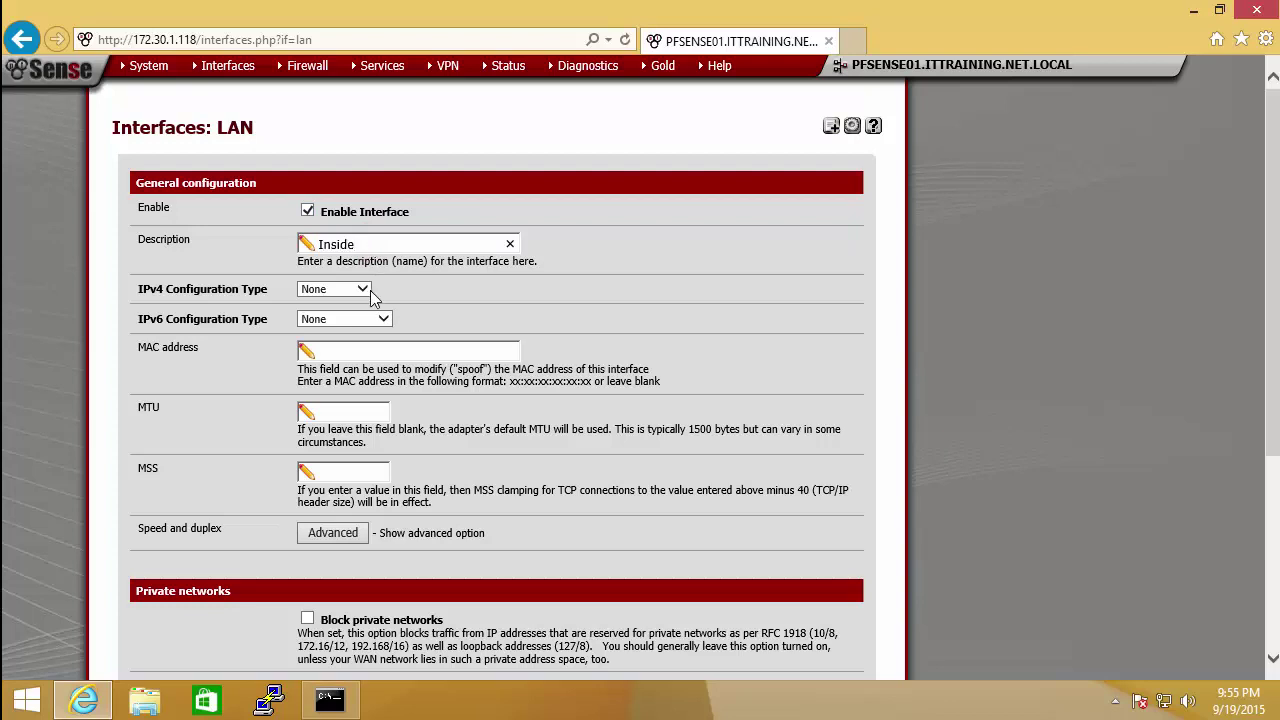
# Step: Set Inside to static IPv4 with address 10.10.10.118/24
pyautogui.click(360, 292)
pyautogui.click(337, 301)
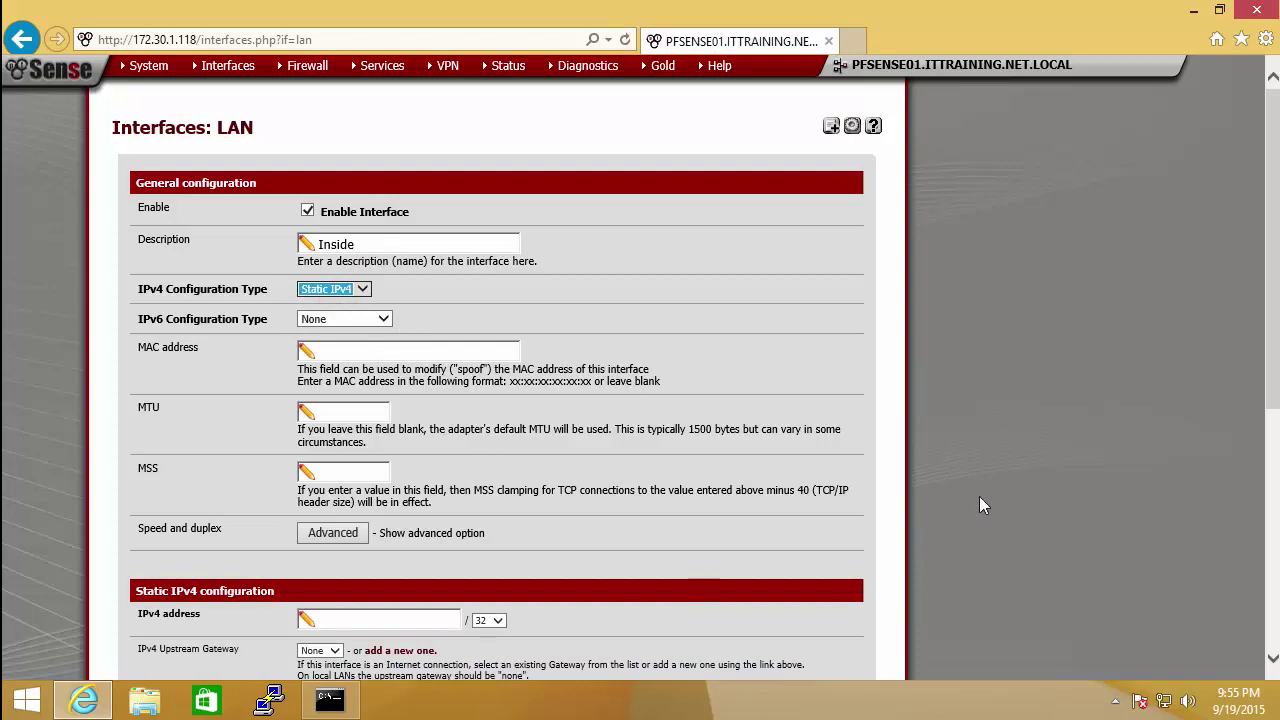
pyautogui.scroll(-3, 640, 400)
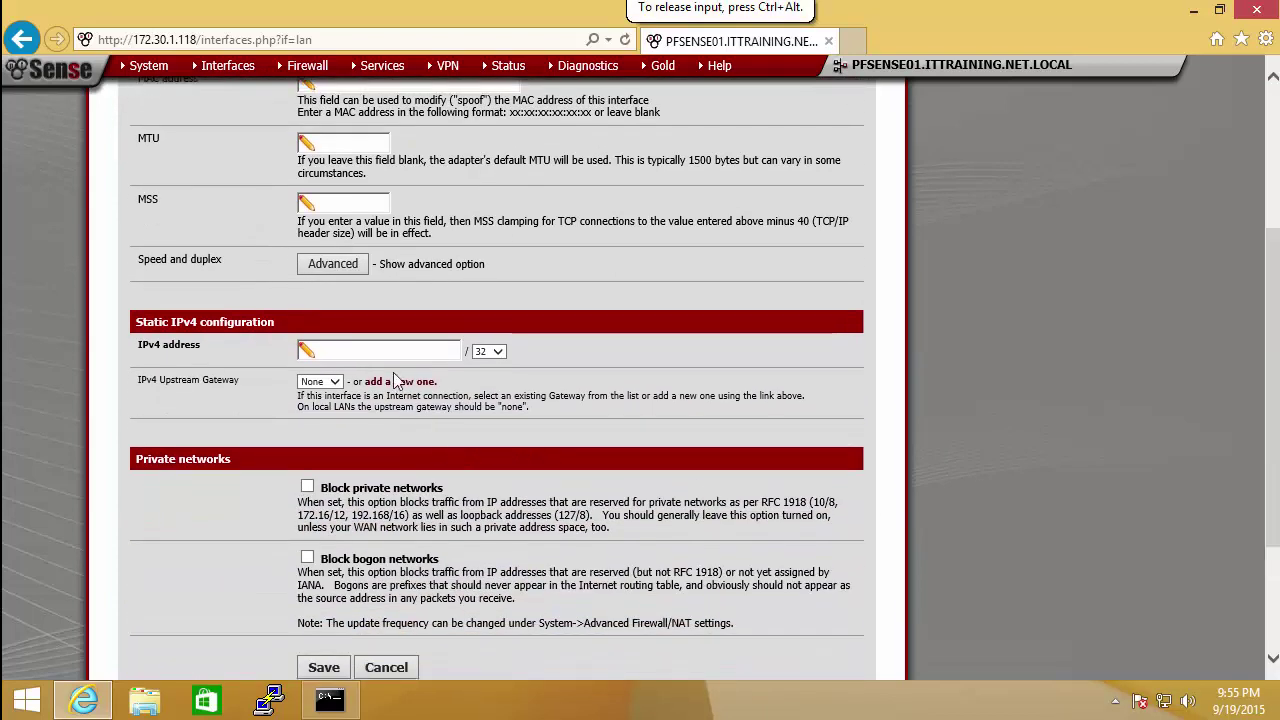
pyautogui.click(365, 352)
pyautogui.write('1')
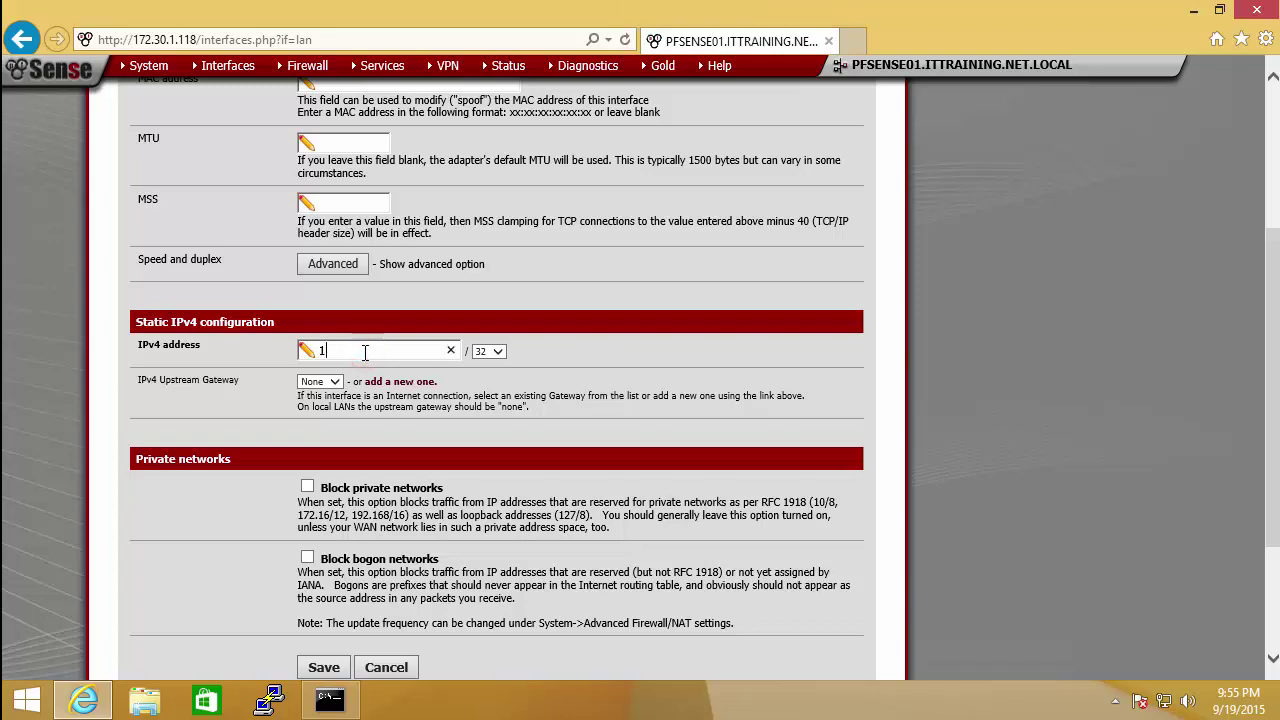
pyautogui.write('0.10.10.11')
pyautogui.click(489, 351)
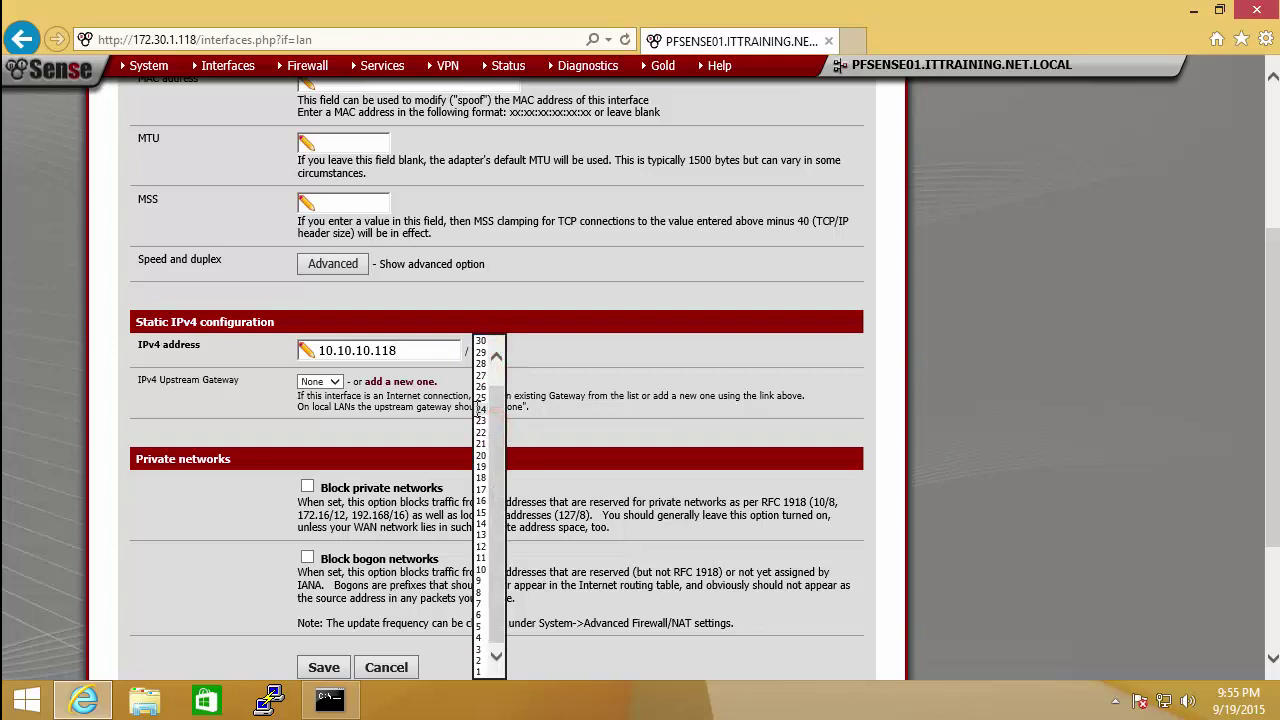
pyautogui.click(479, 408)
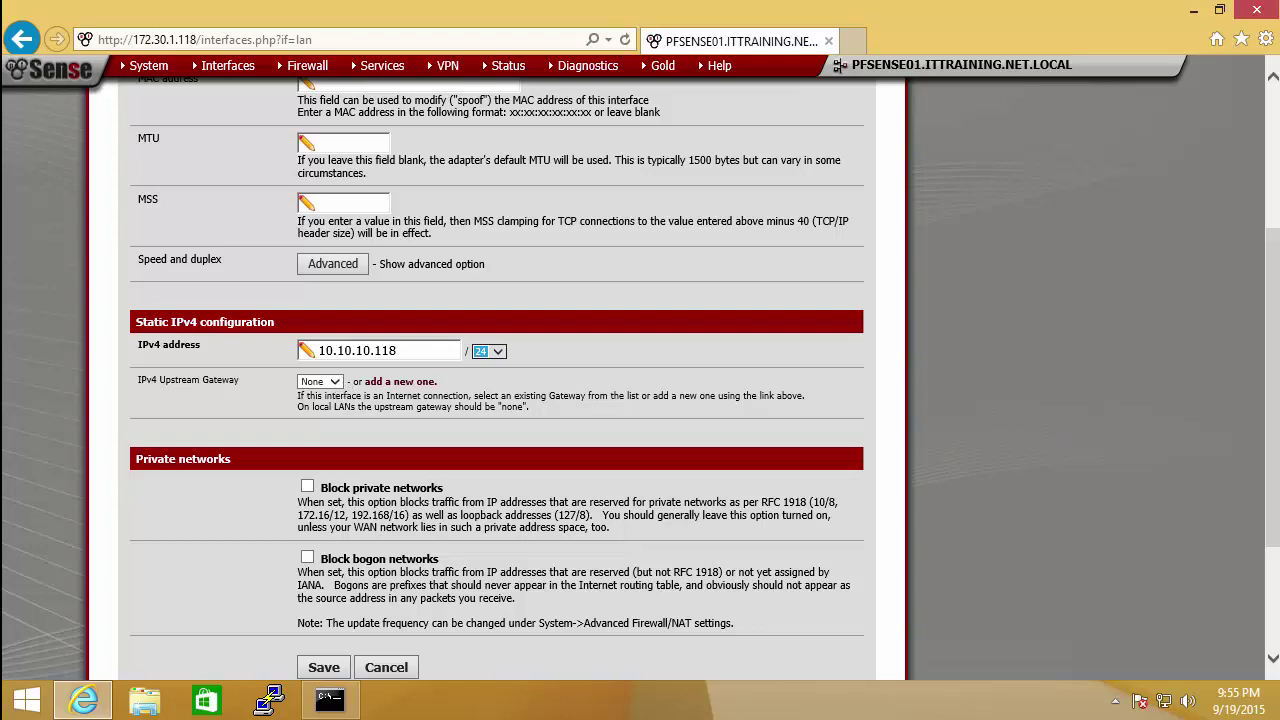
# Step: Save the Inside interface and apply the changes
pyautogui.scroll(-3, 318, 537)
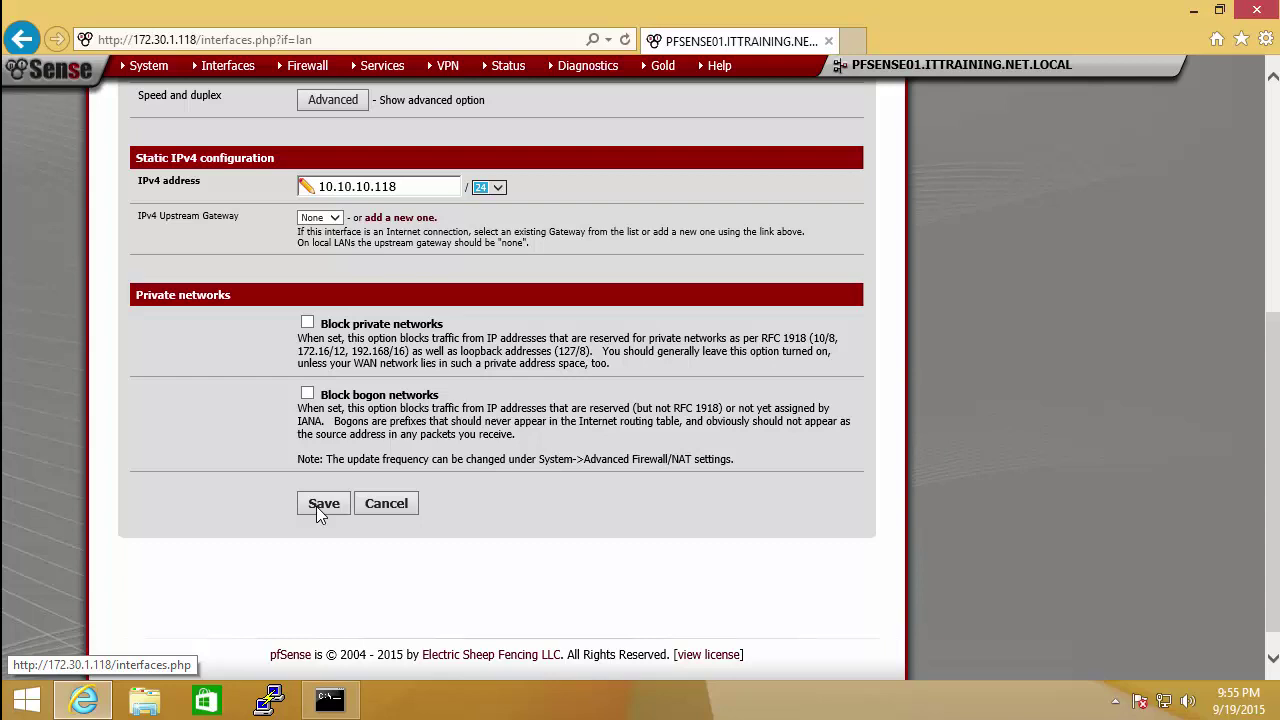
pyautogui.click(316, 506)
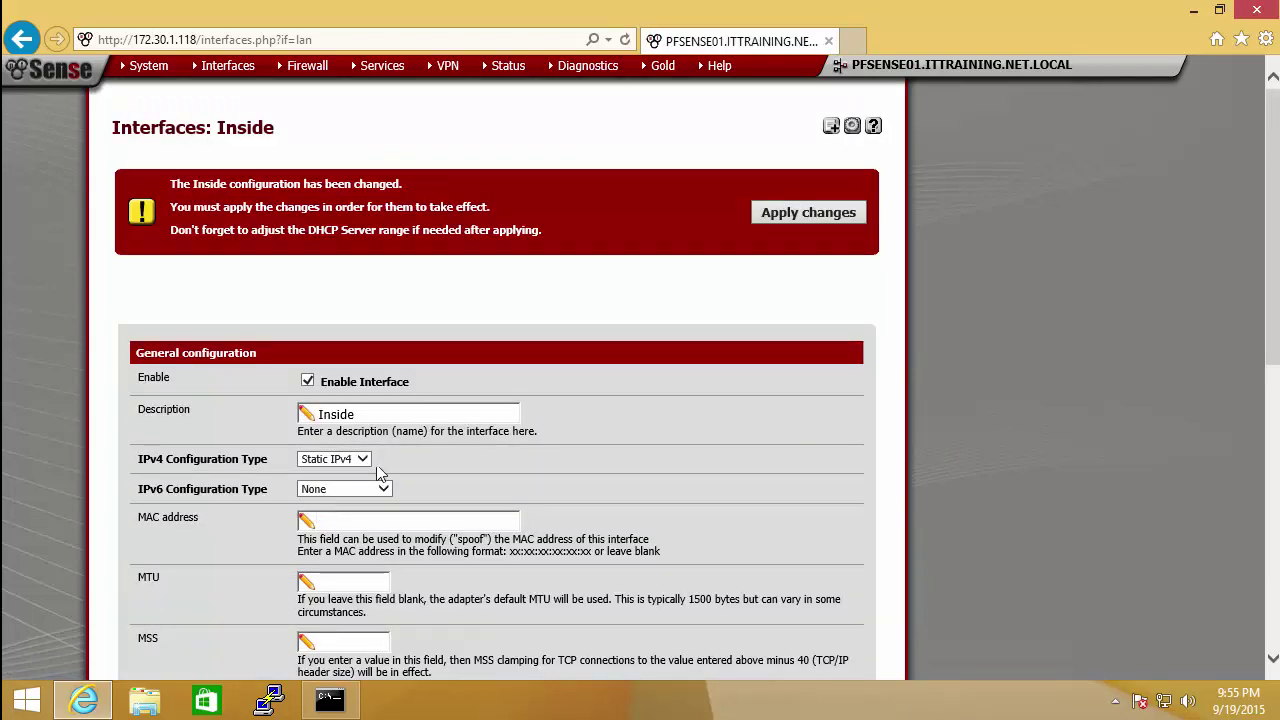
pyautogui.click(788, 227)
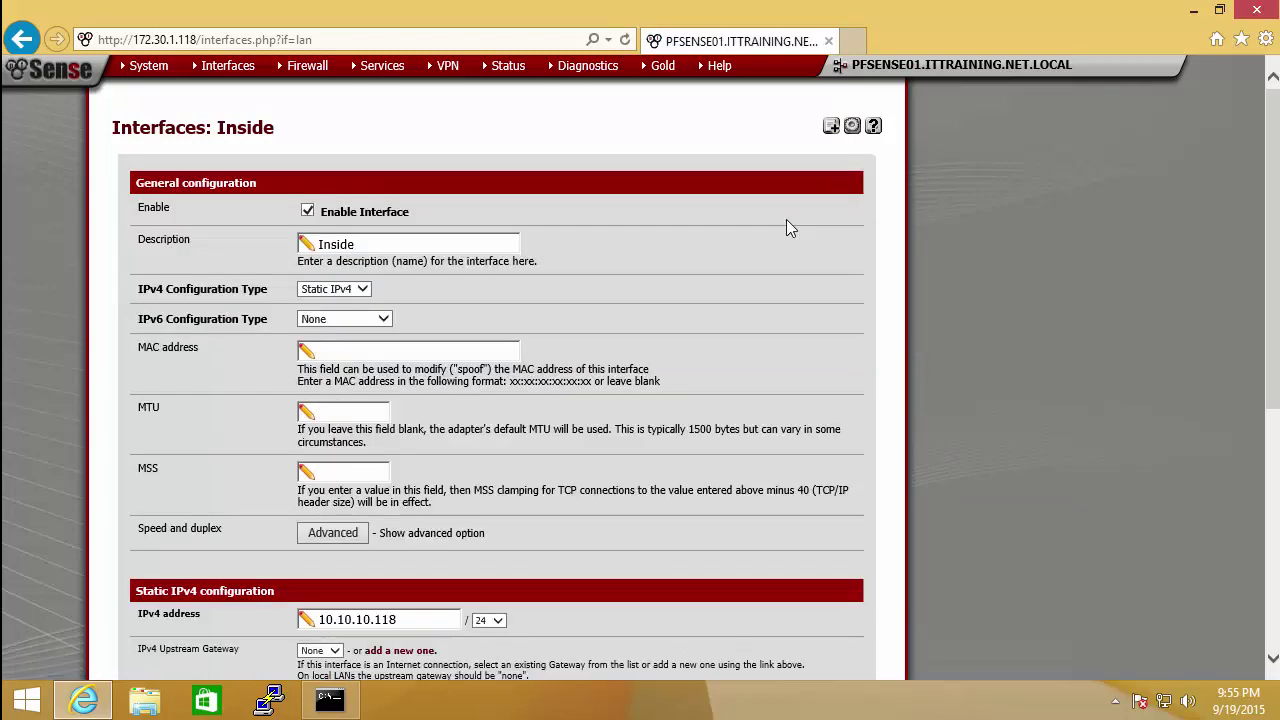
pyautogui.moveTo(1268, 152)
pyautogui.mouseDown()
pyautogui.moveTo(1268, 326)
pyautogui.moveTo(1268, 150)
pyautogui.mouseUp()
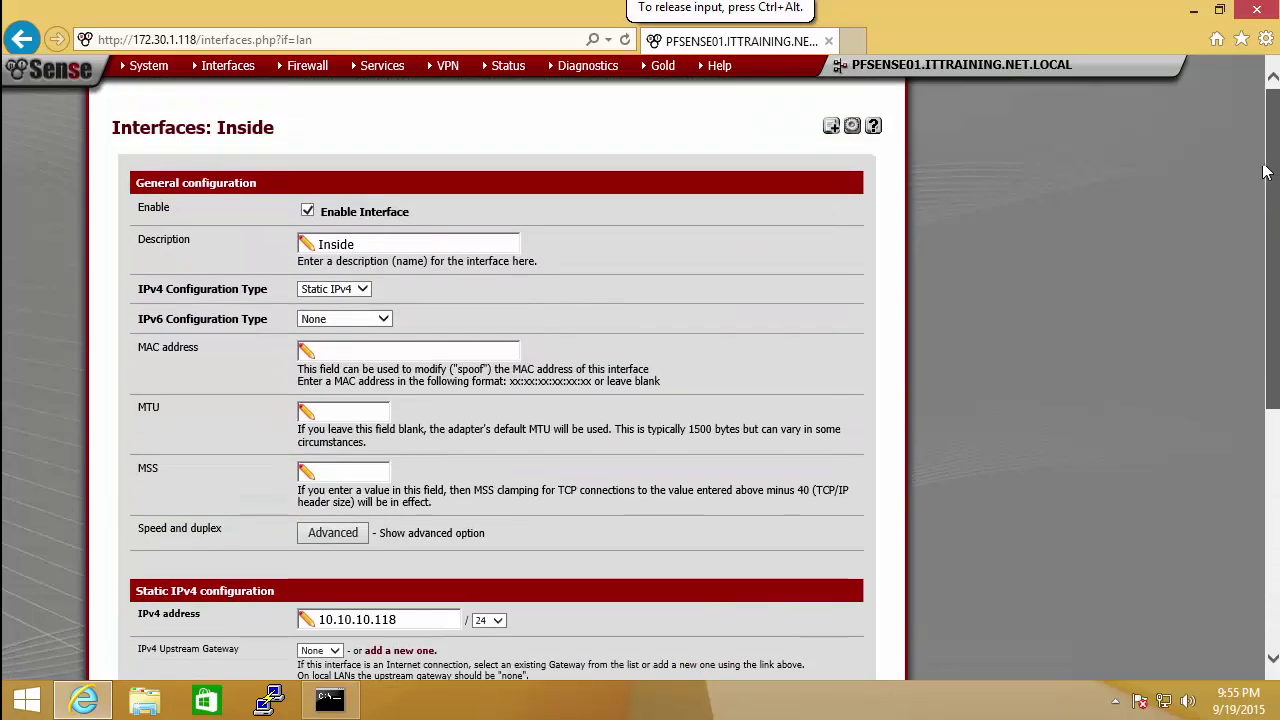
pyautogui.moveTo(229, 72)
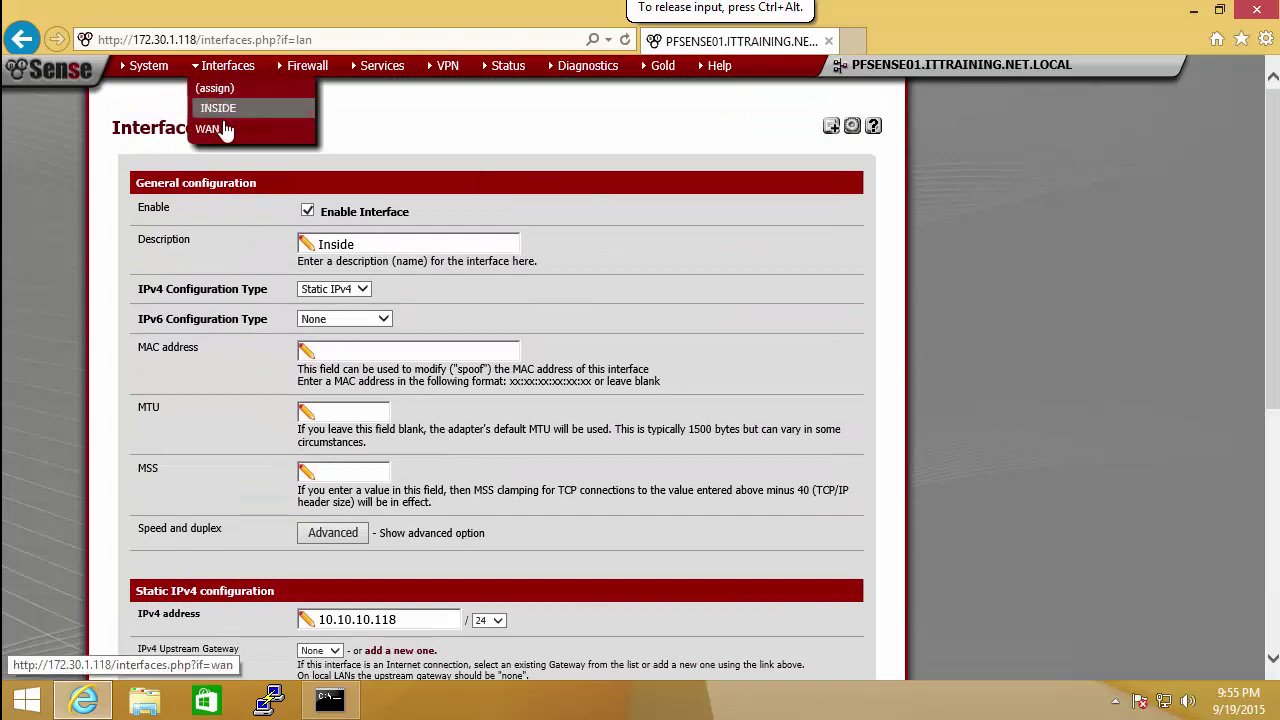
# Step: Add a new OPT1 interface, enable it and name it Server-Farm
pyautogui.click(217, 92)
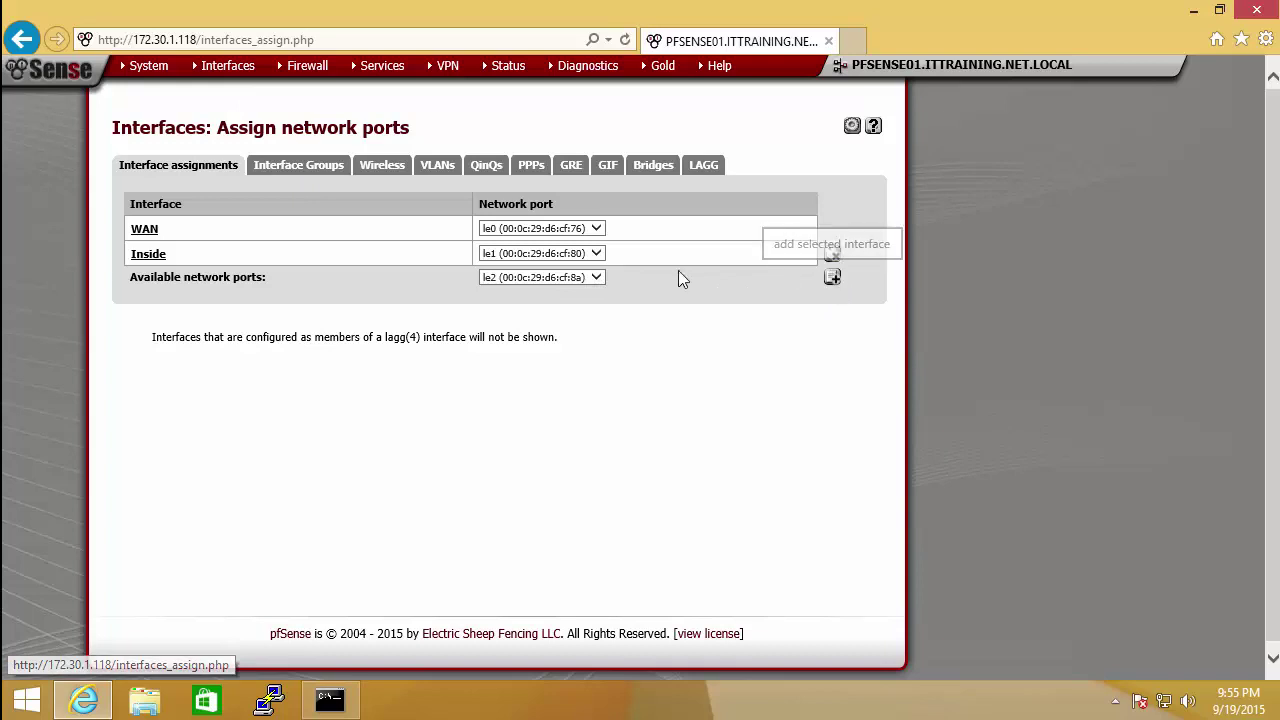
pyautogui.click(832, 277)
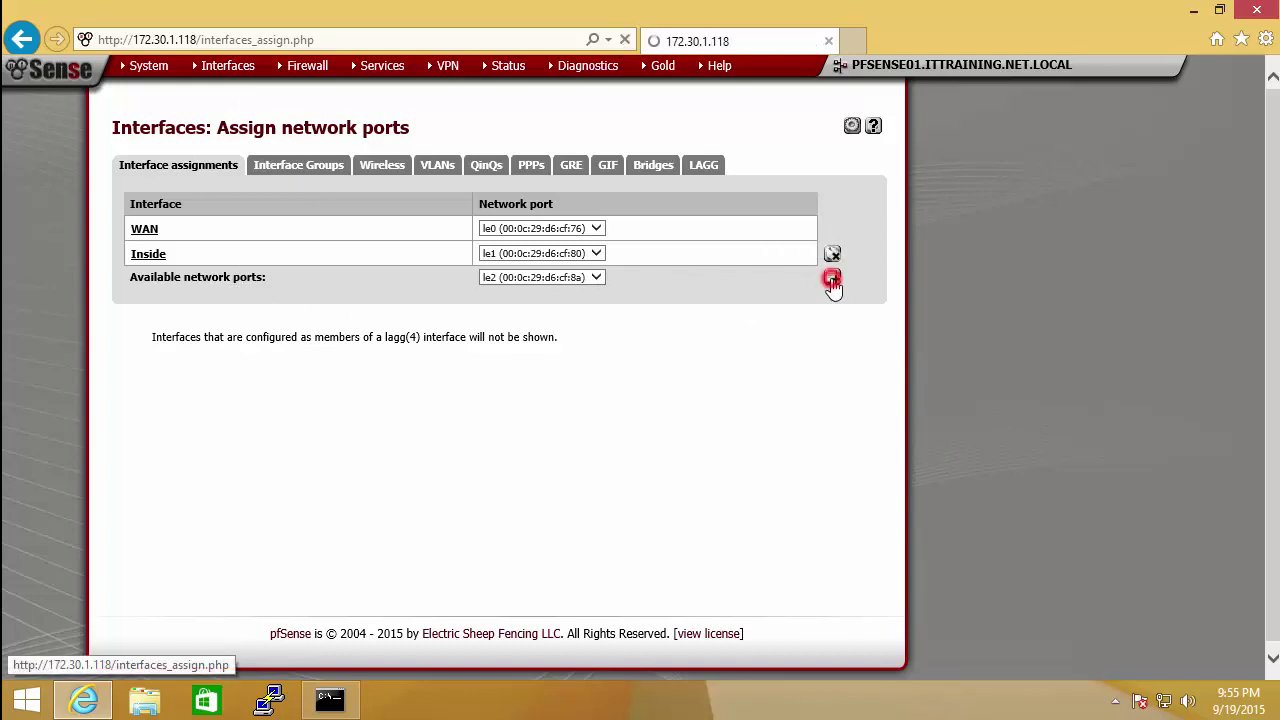
pyautogui.click(137, 372)
pyautogui.click(307, 211)
pyautogui.moveTo(384, 243); pyautogui.dragTo(282, 248)
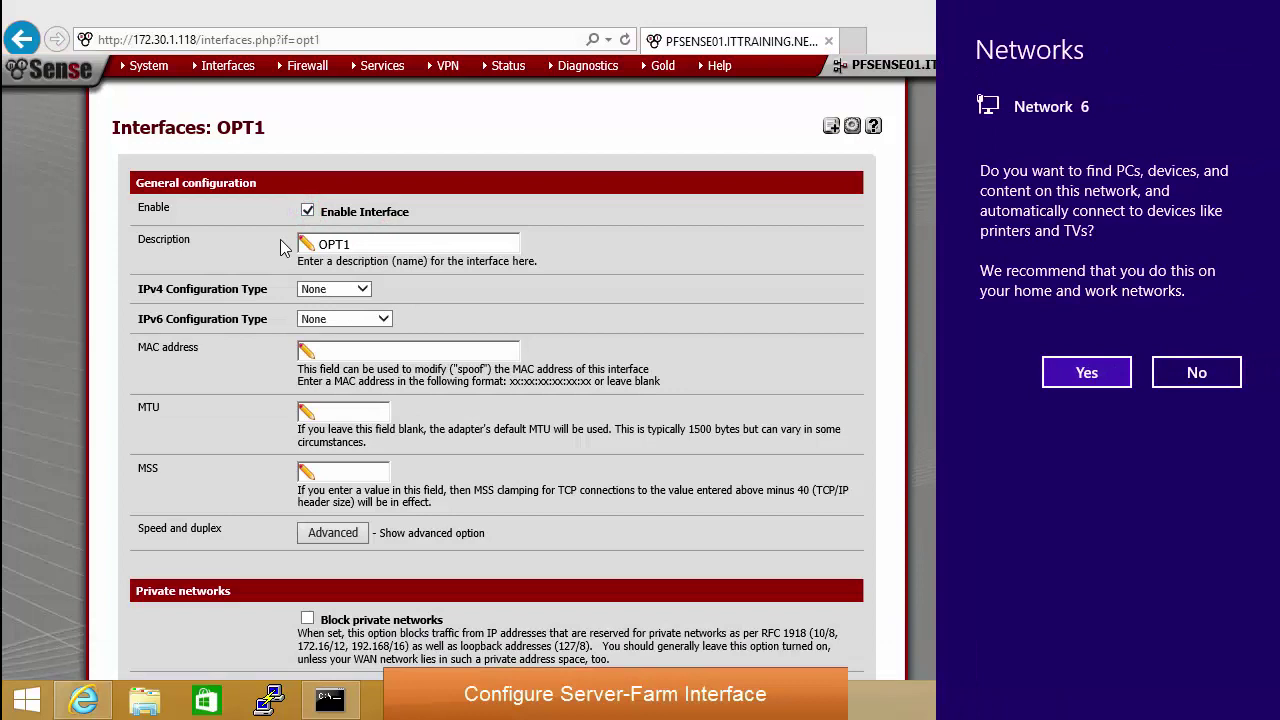
pyautogui.click(1193, 369)
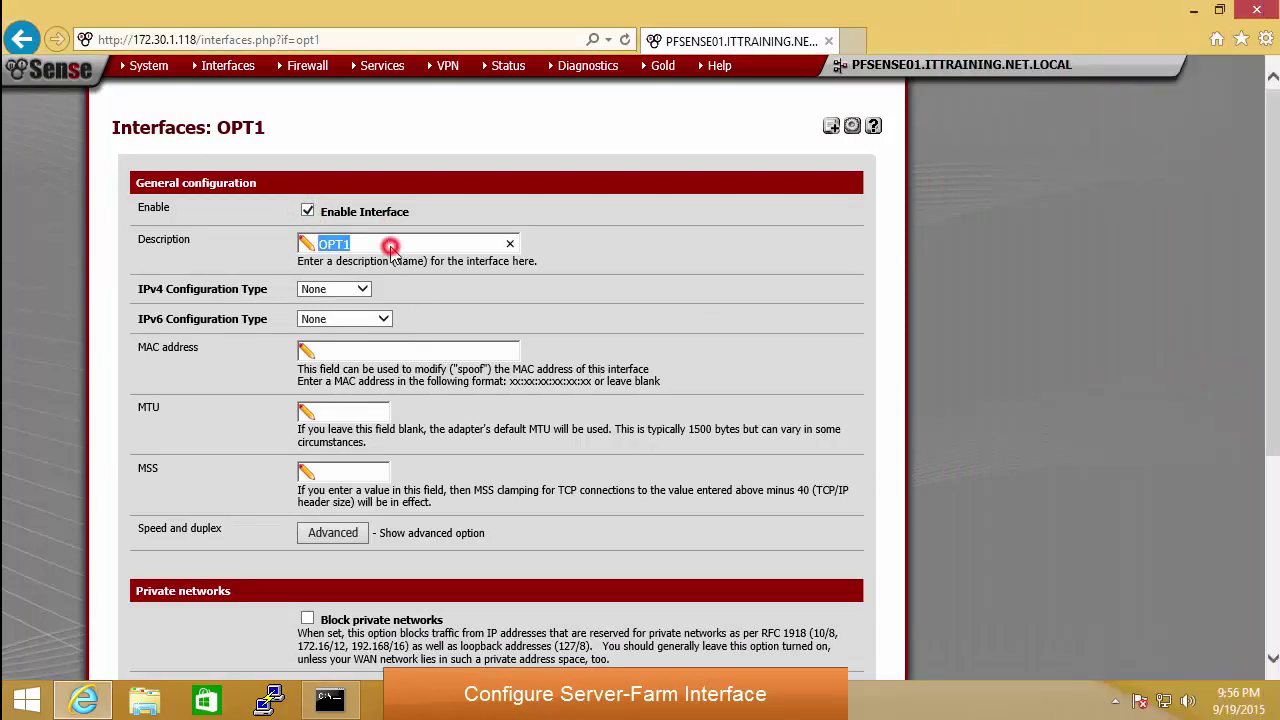
pyautogui.write('Server-Farm')
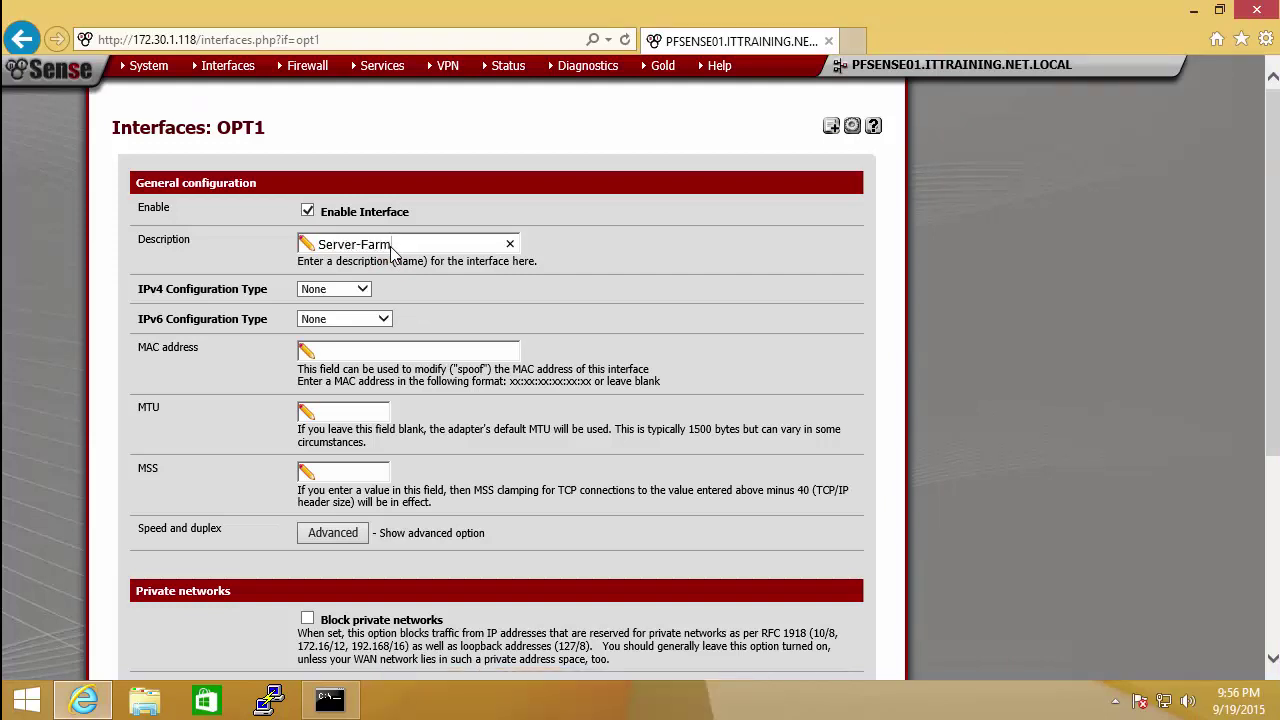
# Step: Give Server-Farm static IPv4 address 172.100.100.118/24 and save it
pyautogui.click(360, 289)
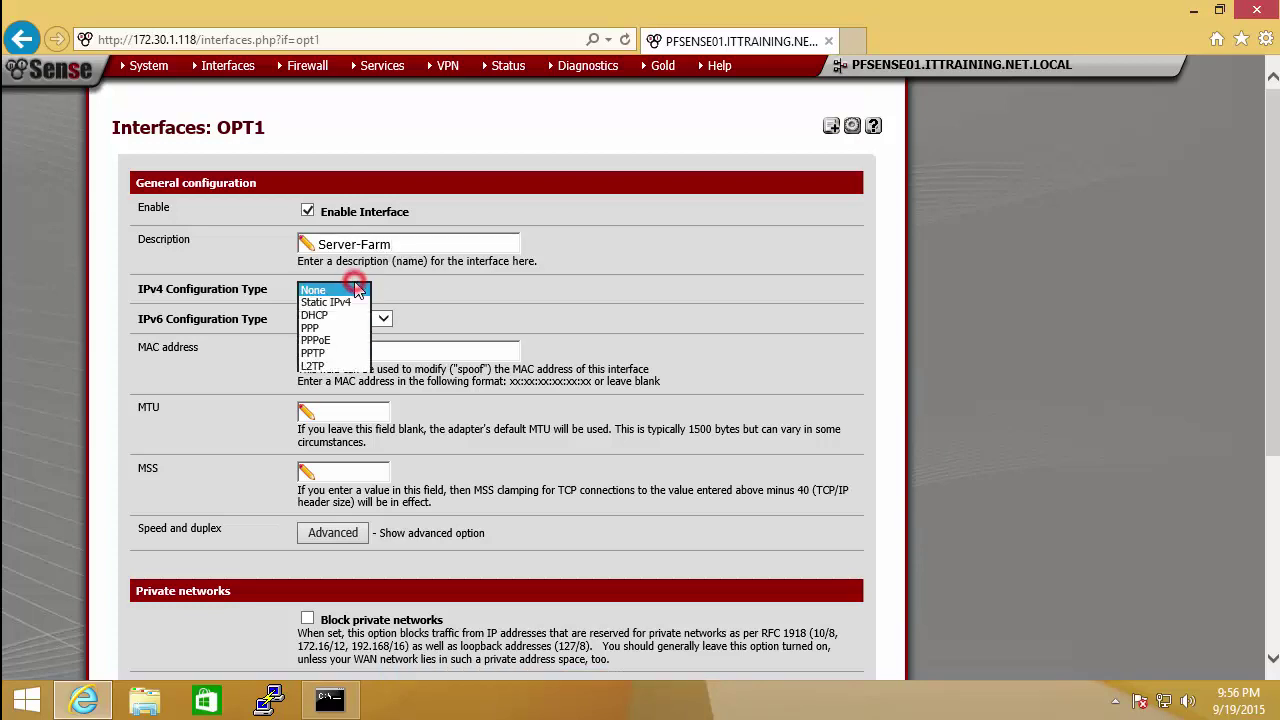
pyautogui.click(335, 302)
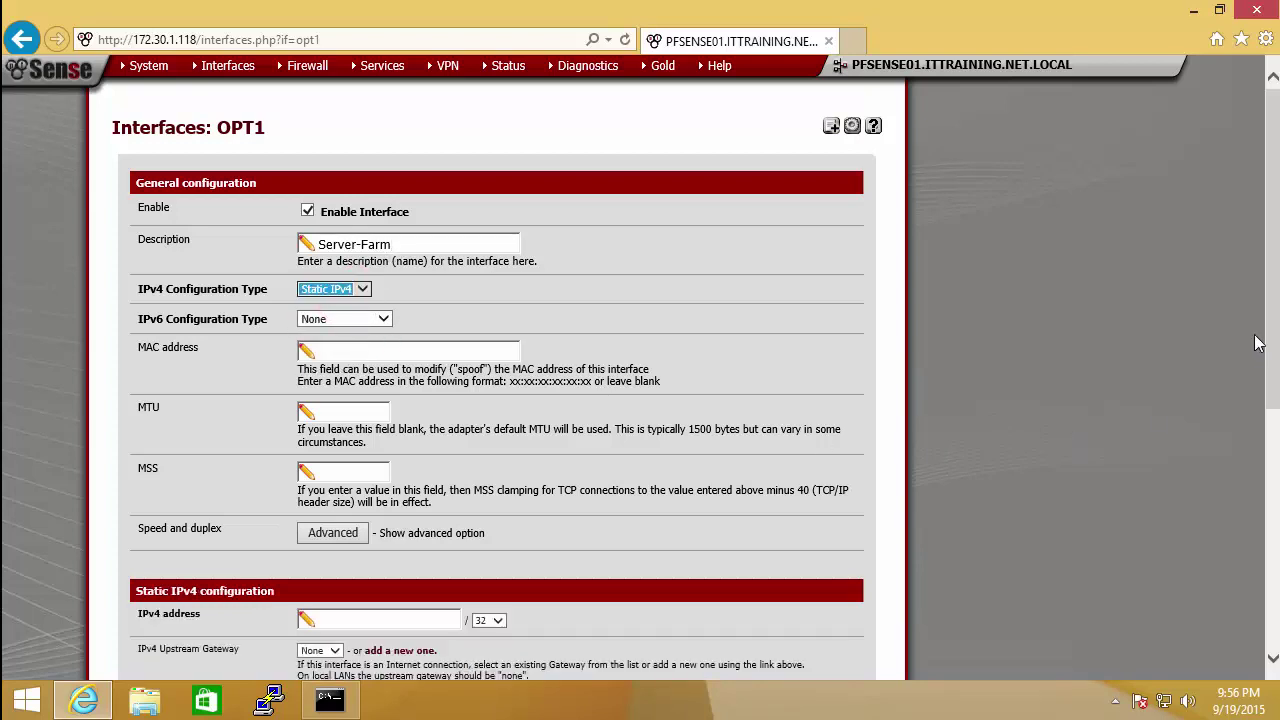
pyautogui.moveTo(1276, 268); pyautogui.dragTo(1277, 425)
pyautogui.click(347, 310)
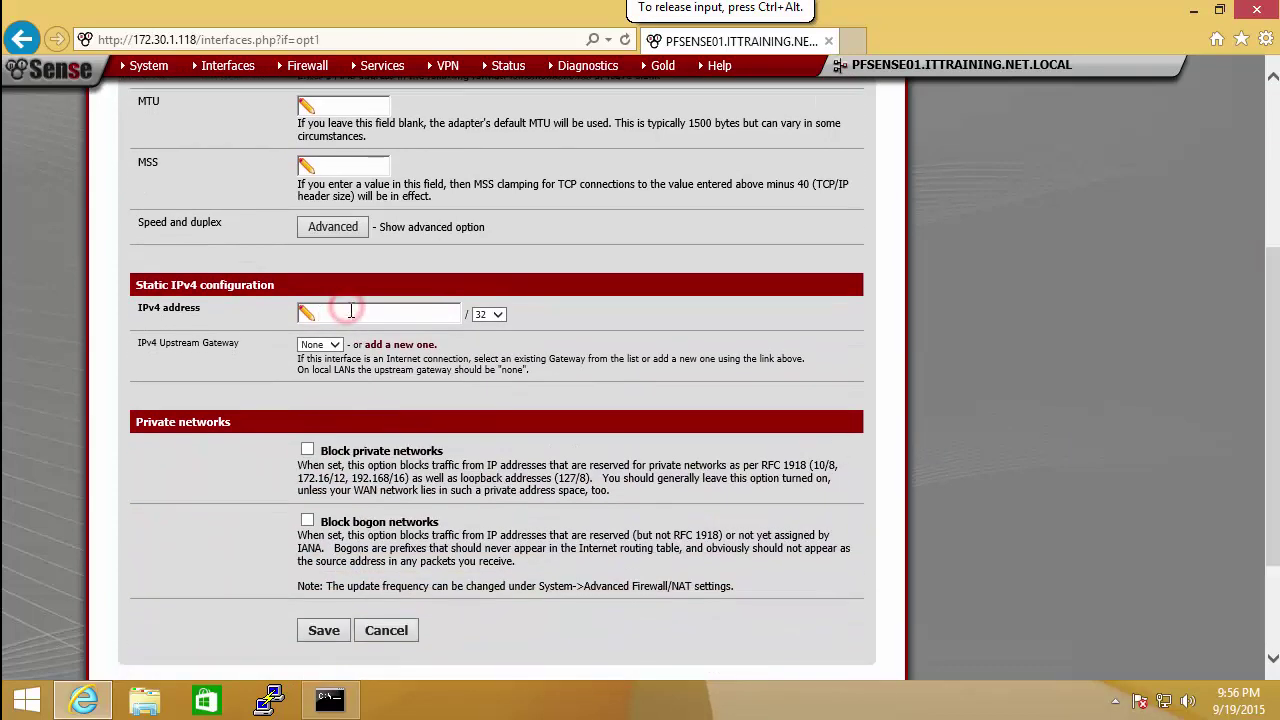
pyautogui.write('172.100.100')
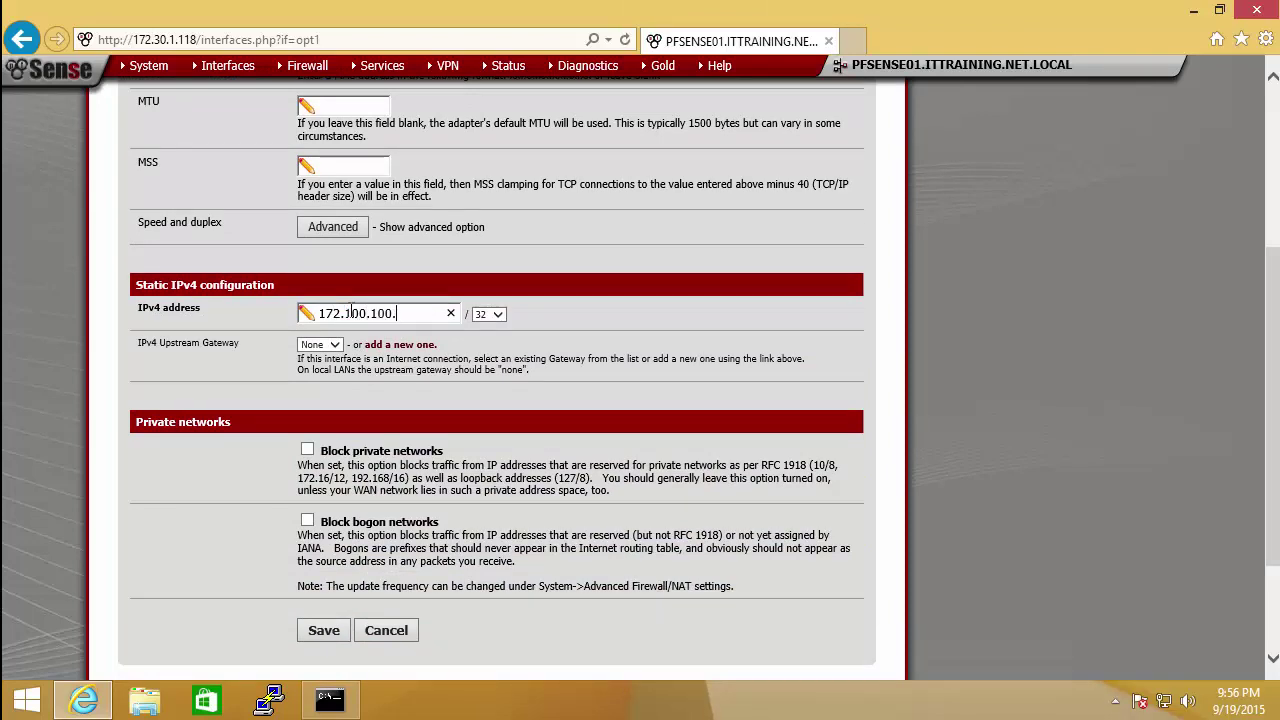
pyautogui.write('.118')
pyautogui.click(500, 316)
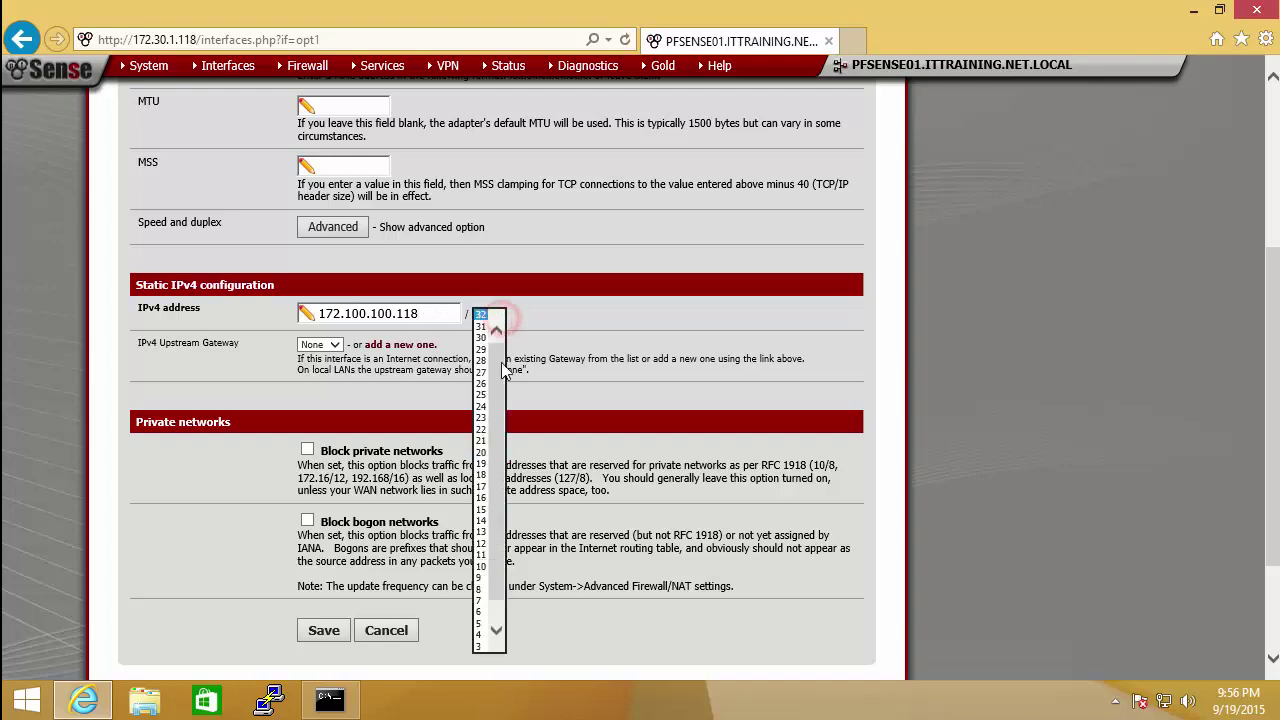
pyautogui.click(480, 410)
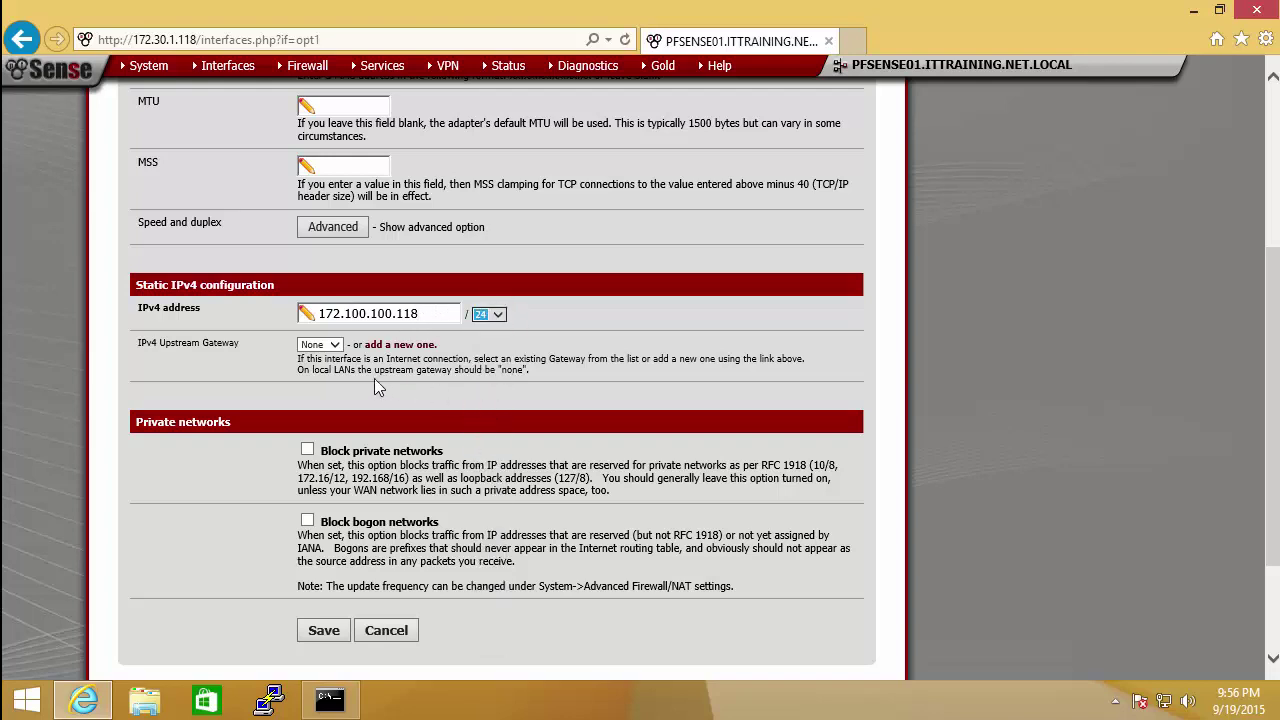
pyautogui.click(322, 631)
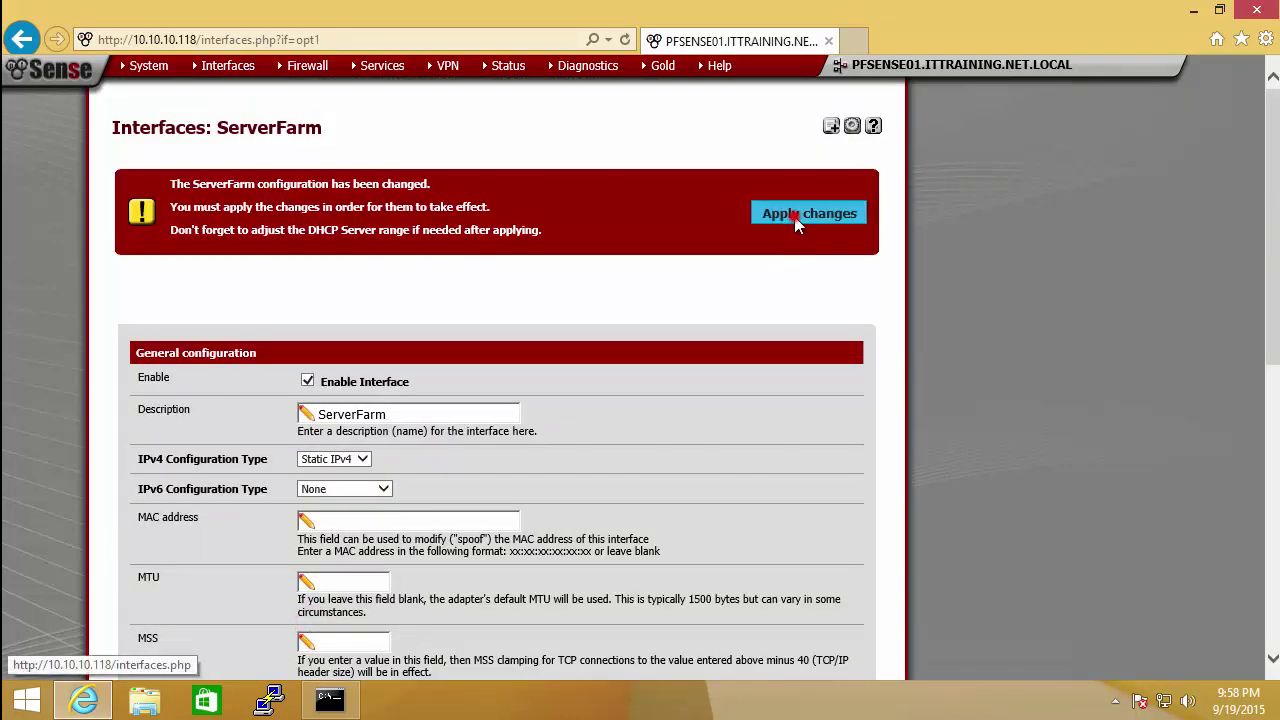
# Step: Apply the ServerFarm changes, then add port le3 as OPT2 and open its settings
pyautogui.click(794, 216)
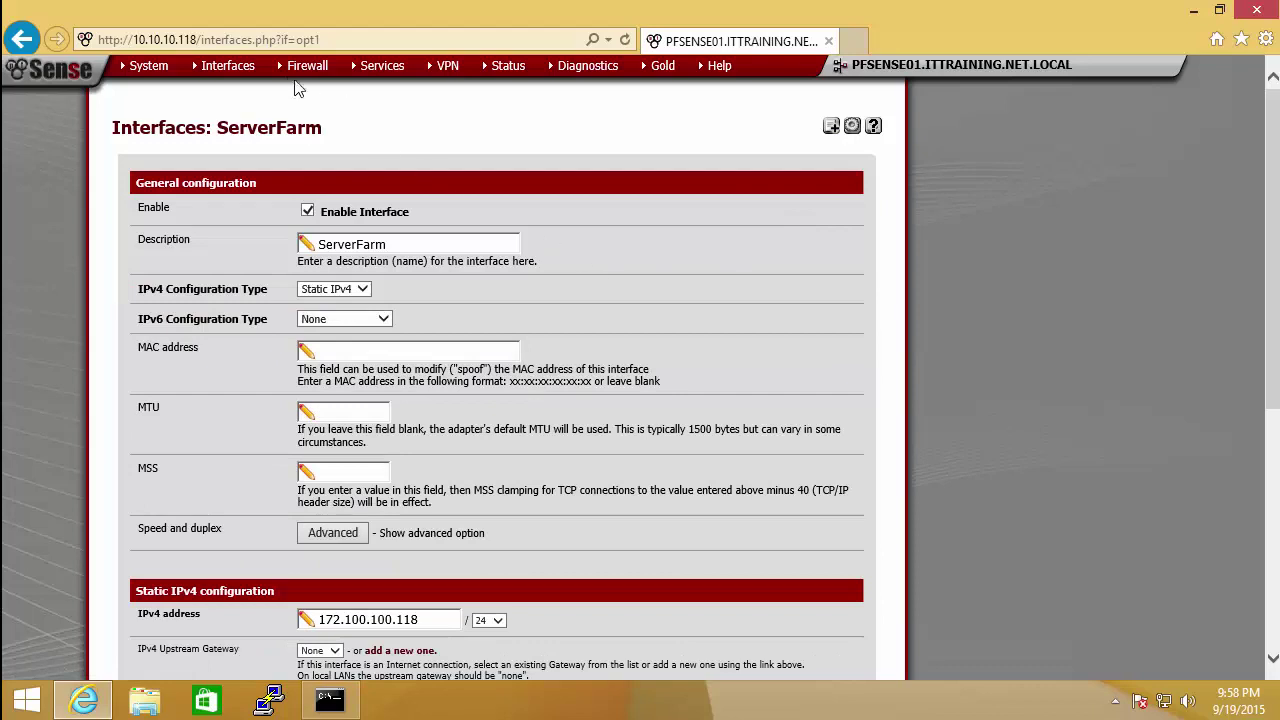
pyautogui.moveTo(228, 65)
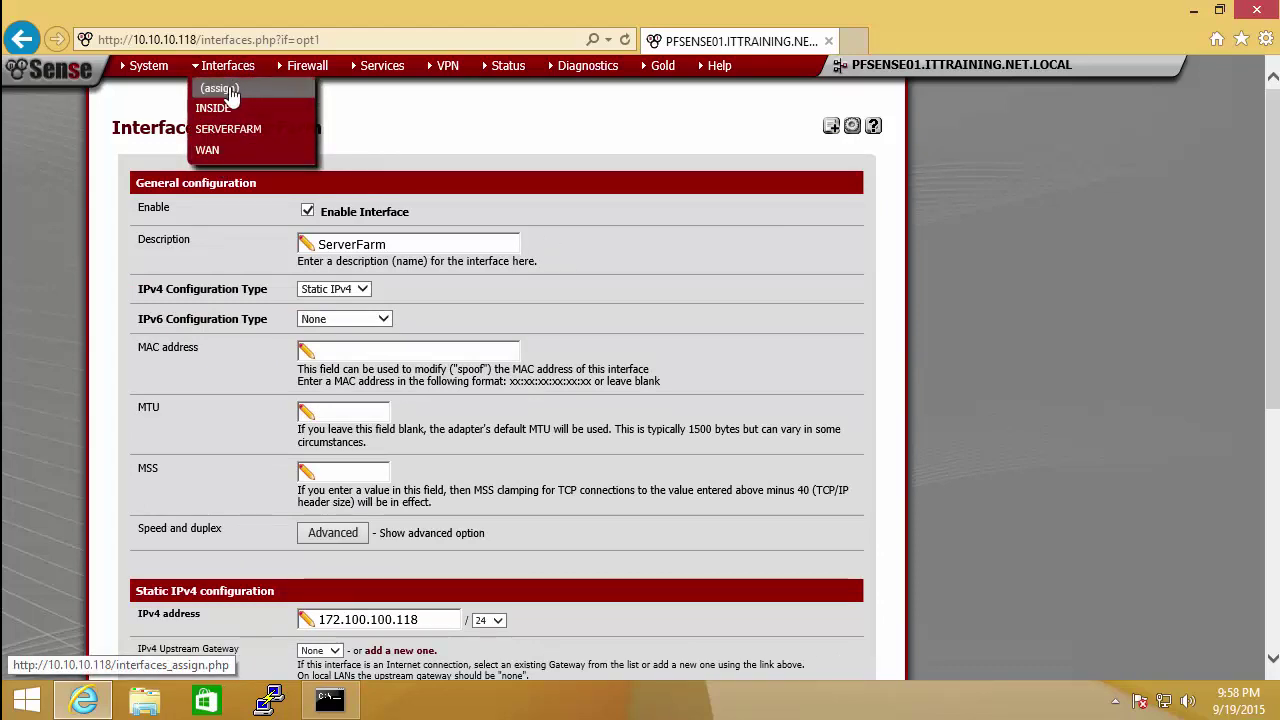
pyautogui.click(228, 90)
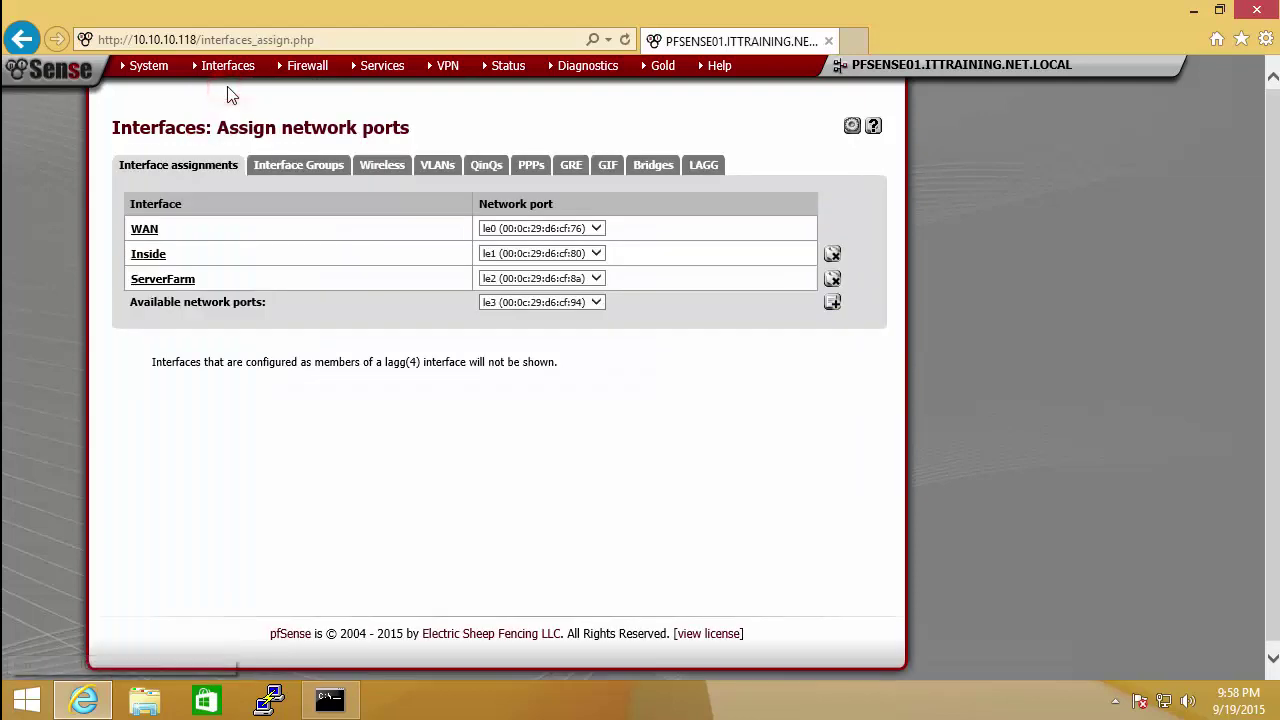
pyautogui.click(831, 303)
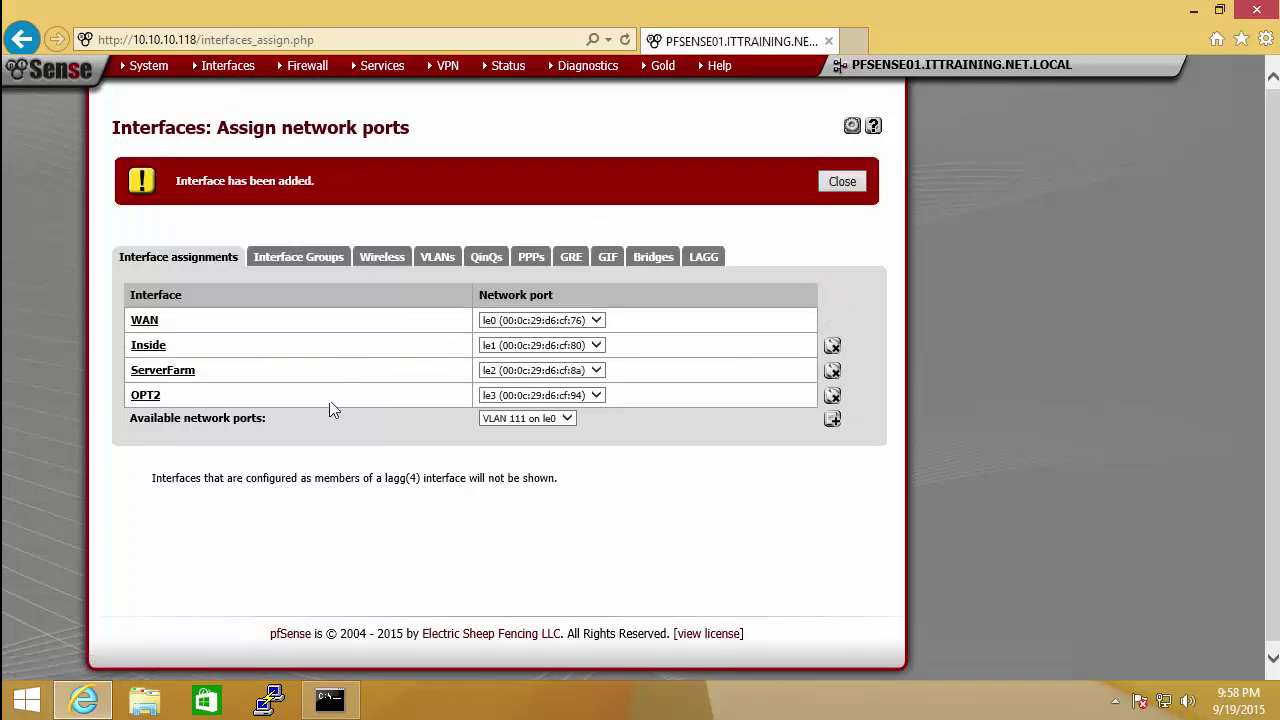
pyautogui.click(144, 395)
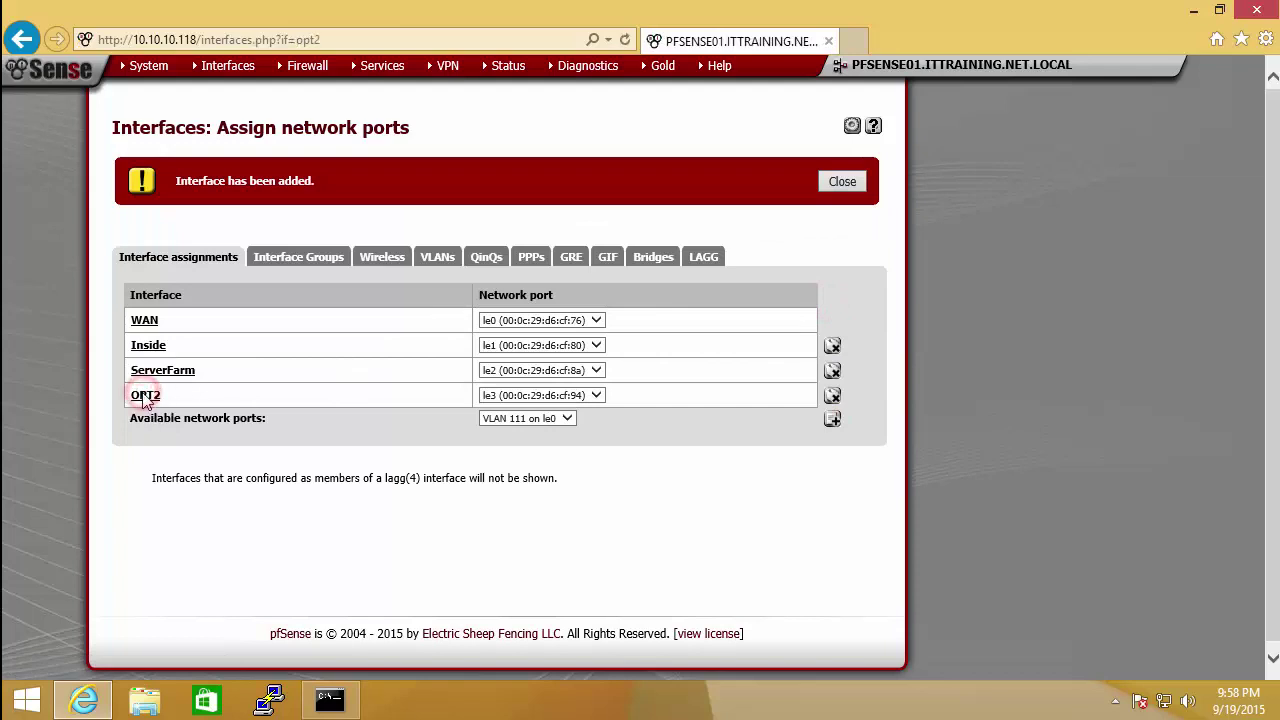
# Step: Enable OPT2, describe it as DMZ and choose static IPv4 configuration
pyautogui.click(307, 211)
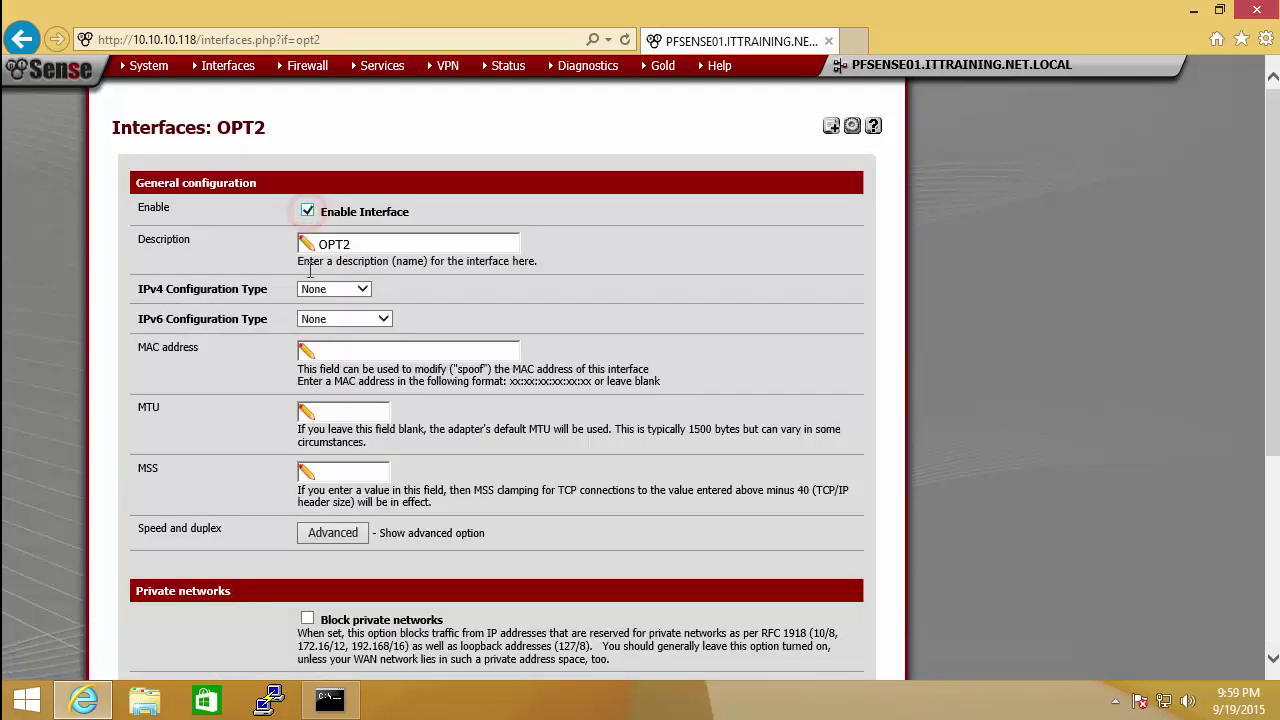
pyautogui.doubleClick(387, 246)
pyautogui.write('DMZ')
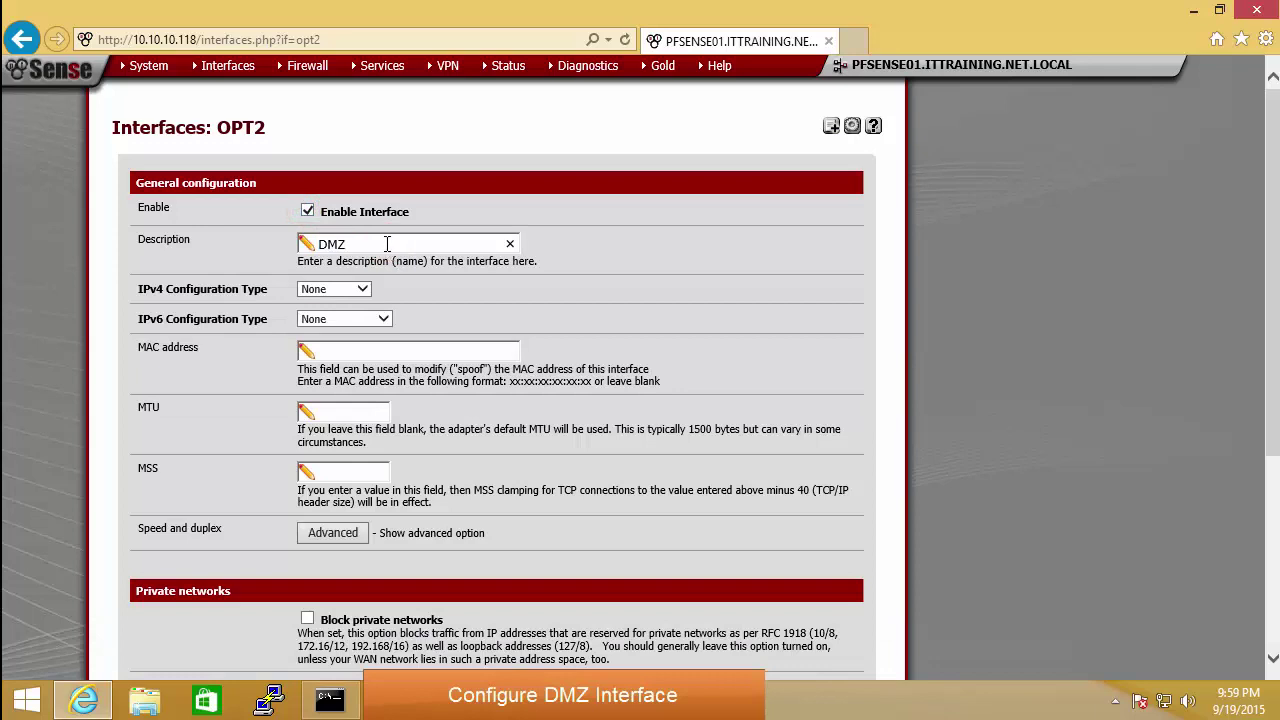
pyautogui.press('Tab')
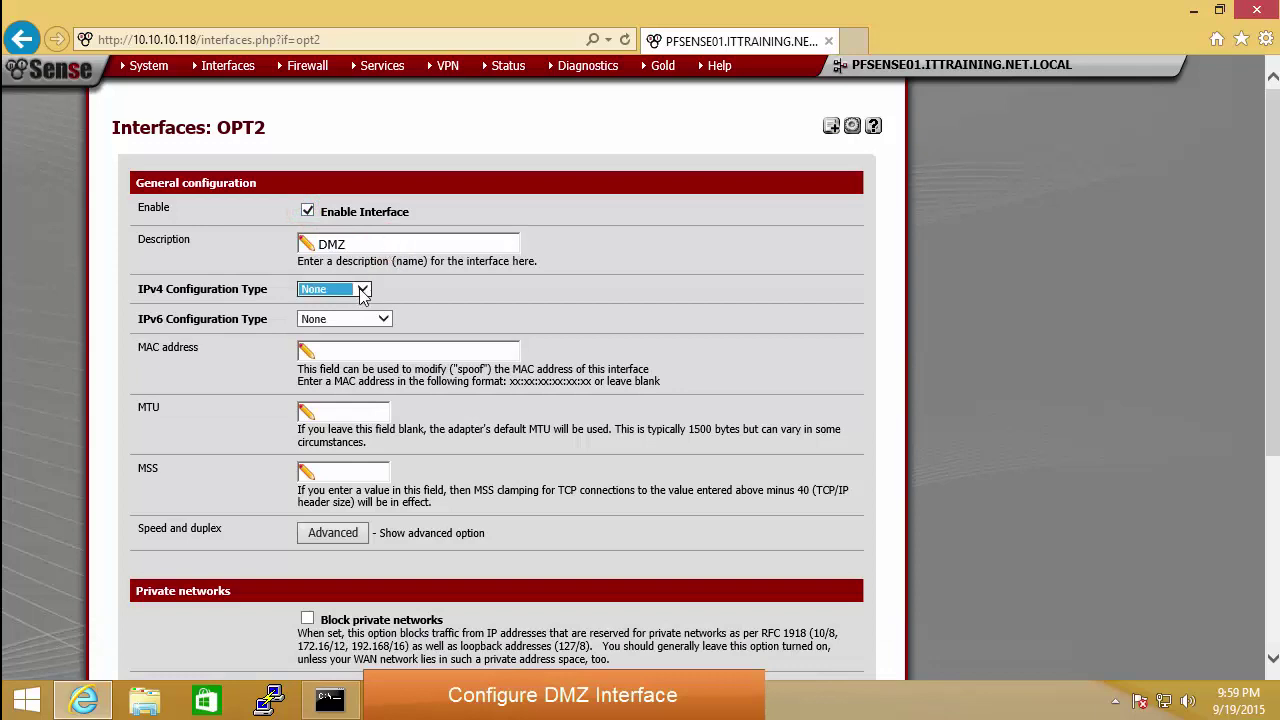
pyautogui.click(363, 290)
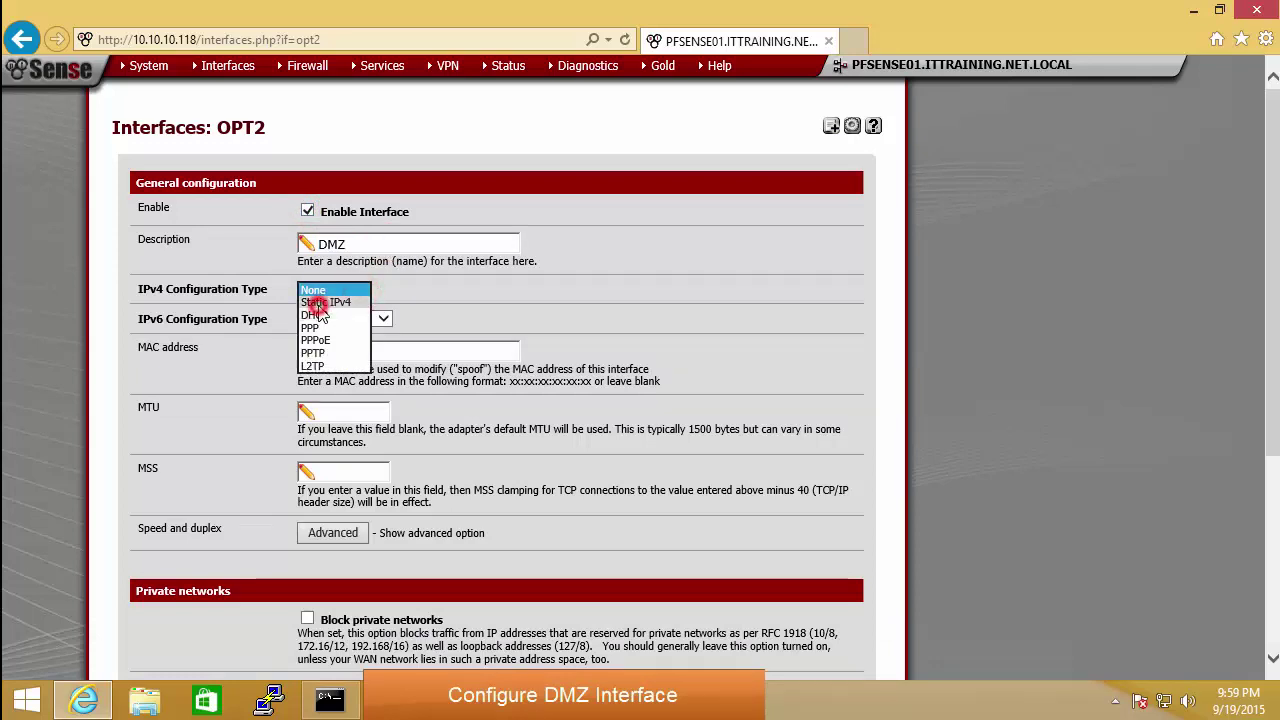
pyautogui.click(325, 313)
# Step: Set the DMZ address to 172.200.200.118/24, save, and apply the changes
pyautogui.moveTo(1274, 297); pyautogui.dragTo(1275, 415)
pyautogui.click(375, 400)
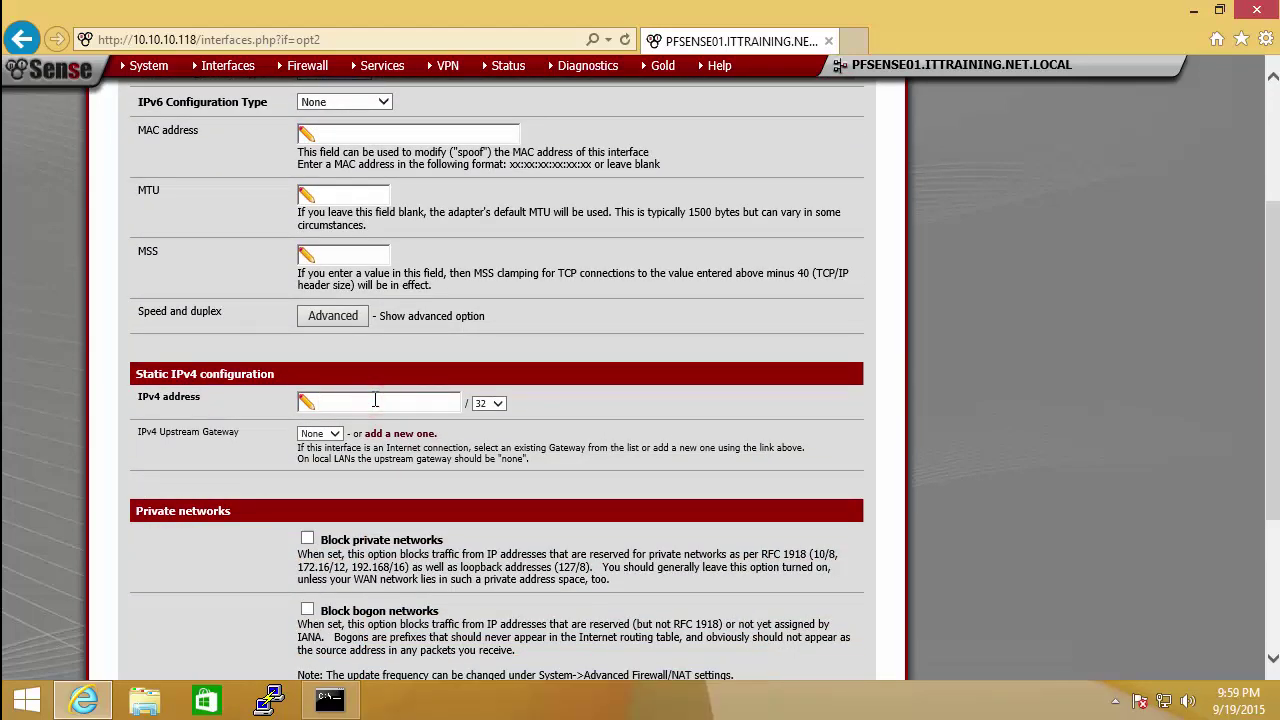
pyautogui.write('172.200.200.118')
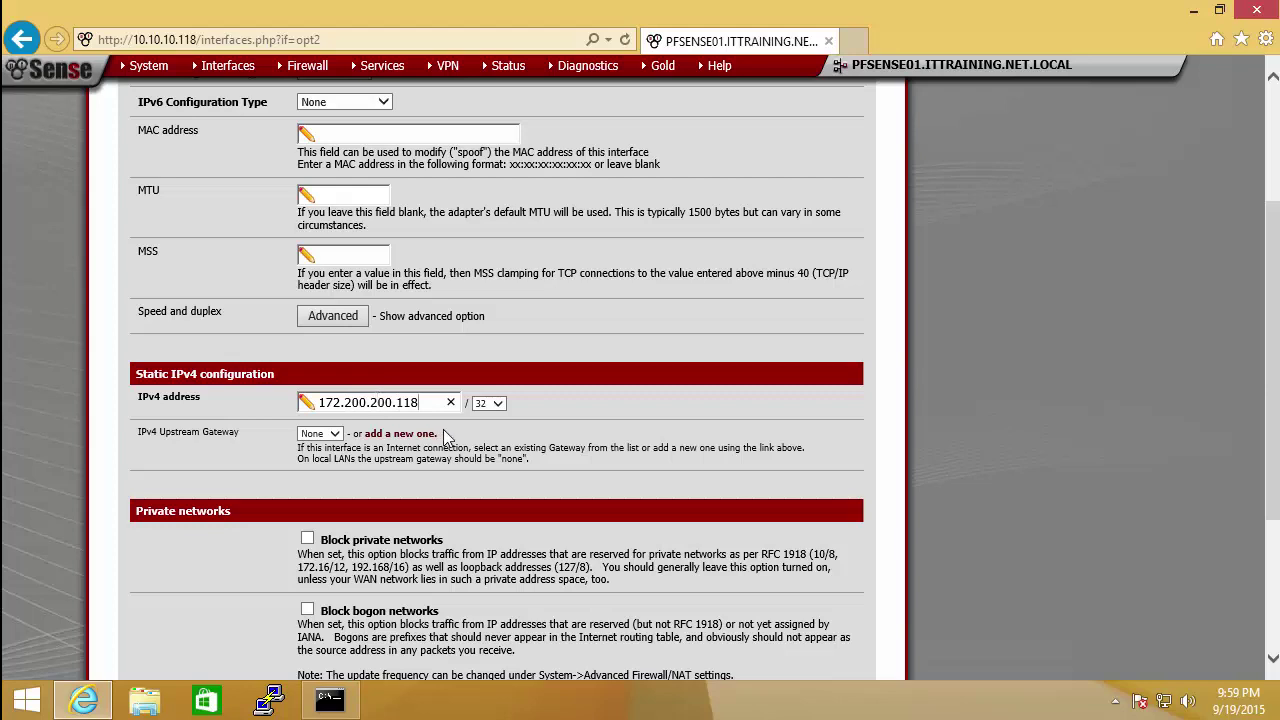
pyautogui.click(496, 403)
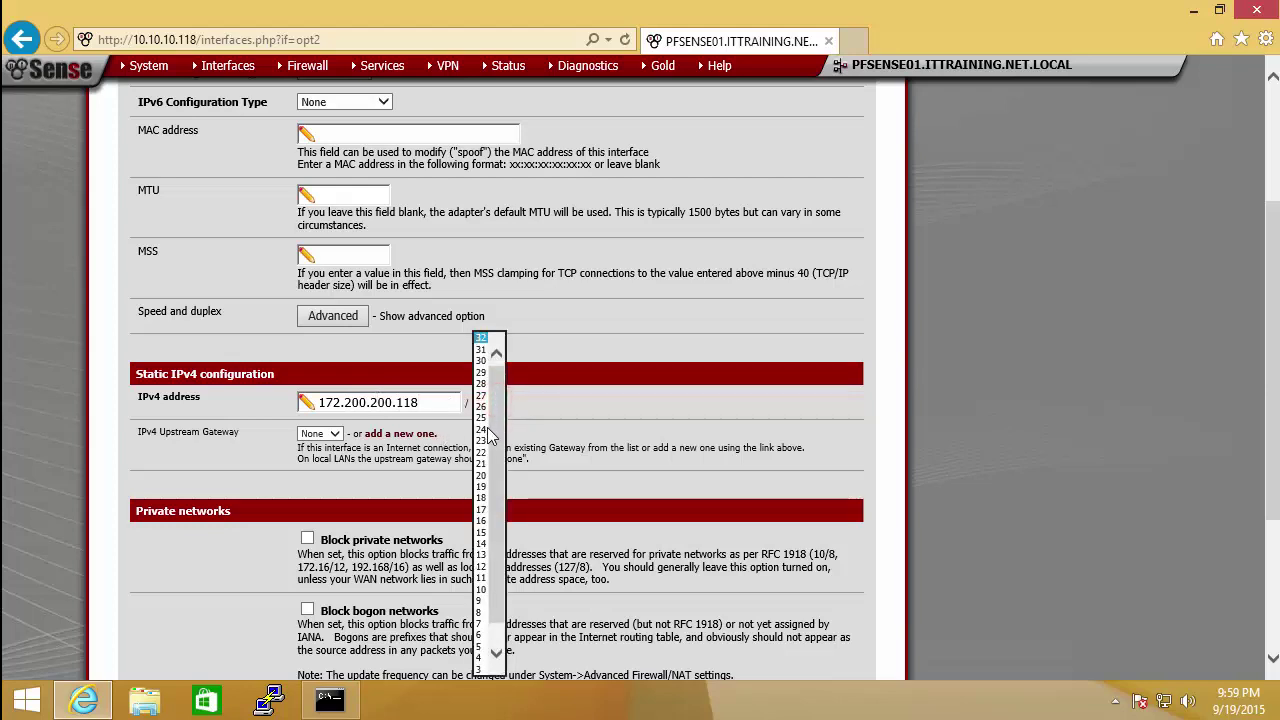
pyautogui.click(482, 429)
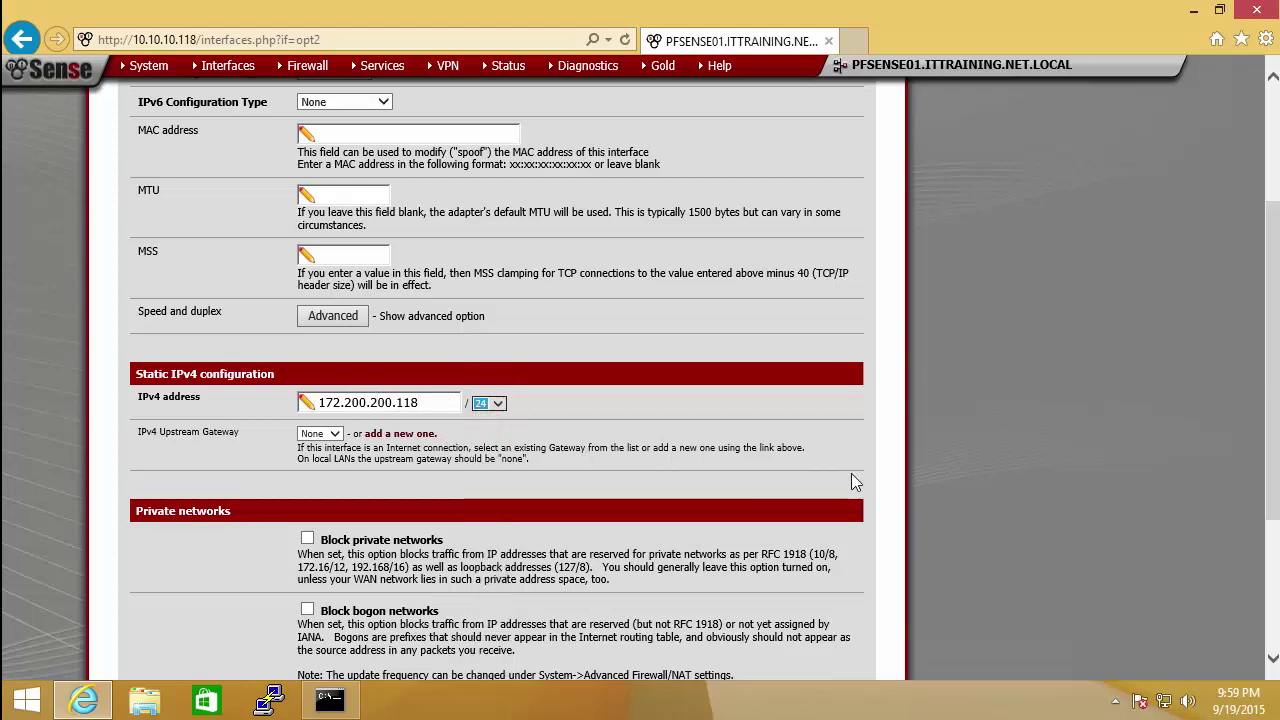
pyautogui.scroll(-3, 787, 424)
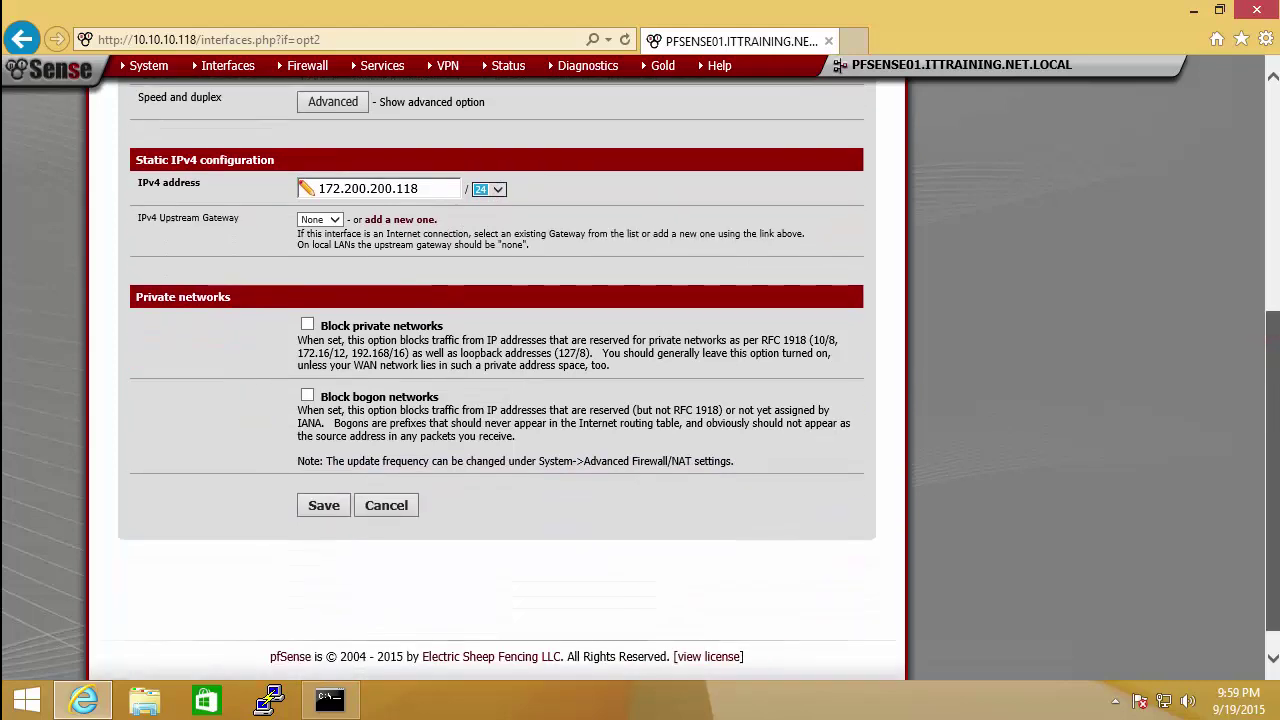
pyautogui.click(322, 509)
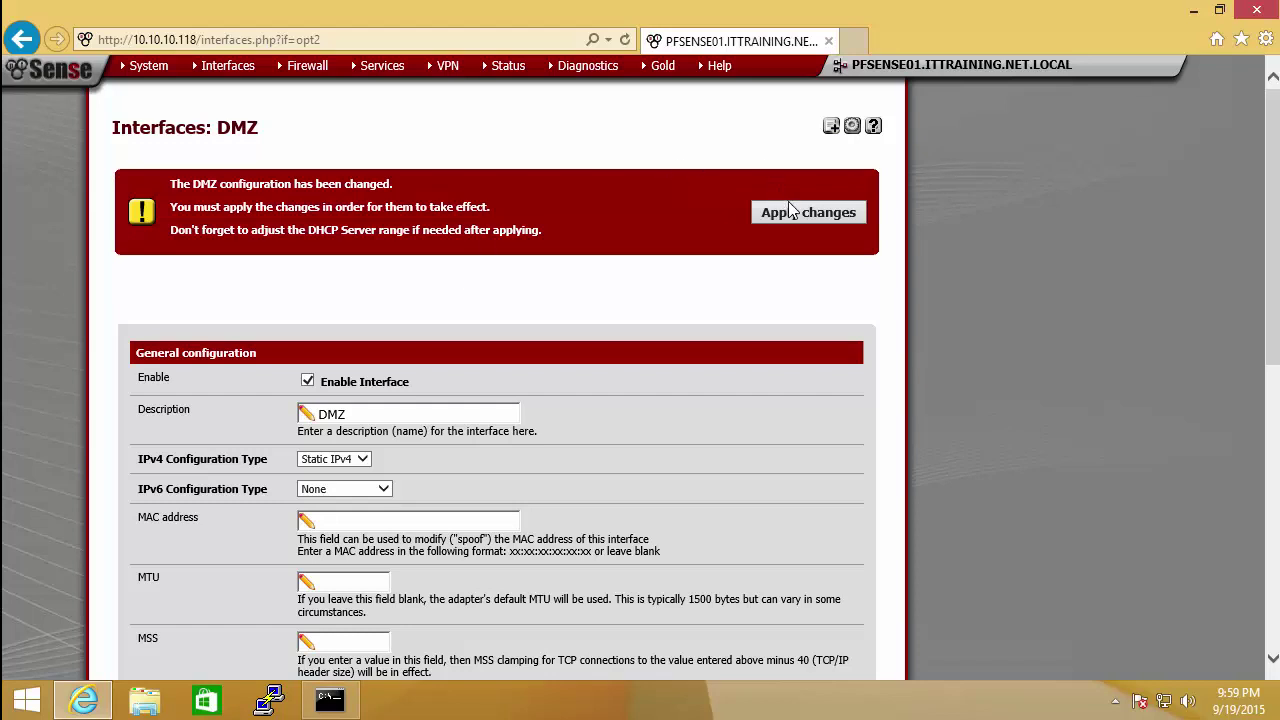
pyautogui.click(803, 227)
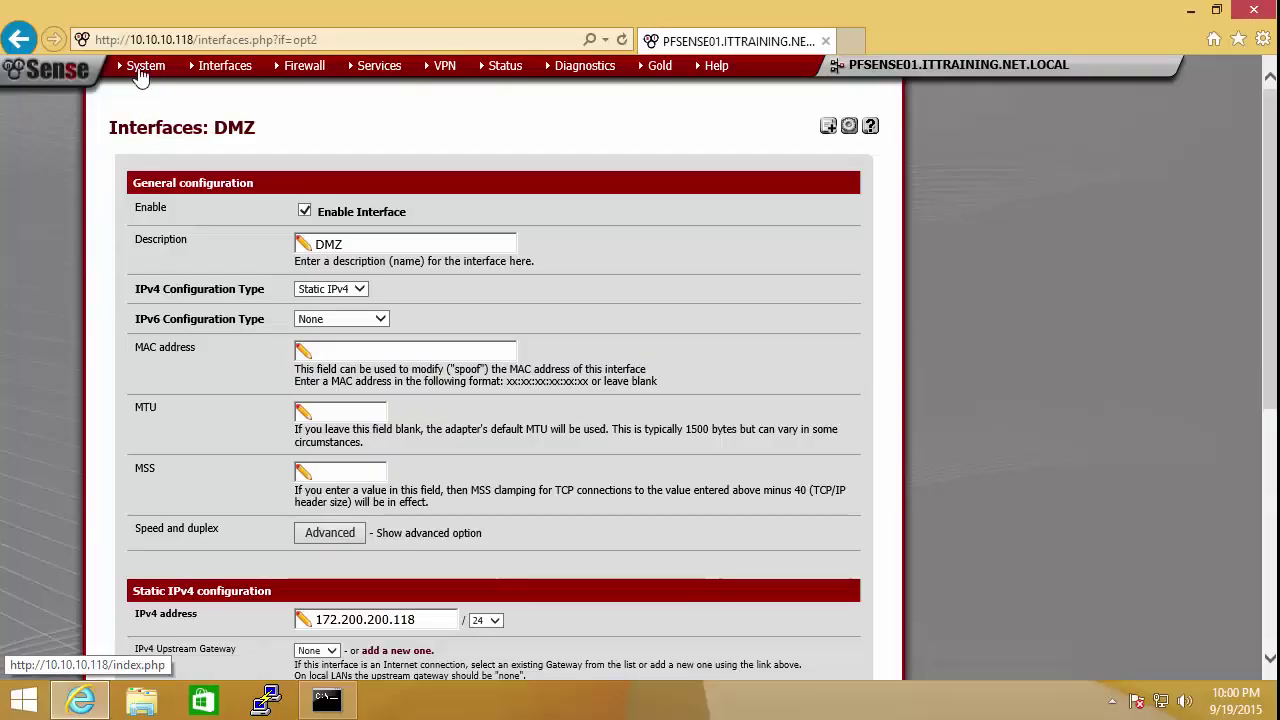
# Step: Create a group named IT Support with description 'IT Support Group' and save it
pyautogui.moveTo(143, 68)
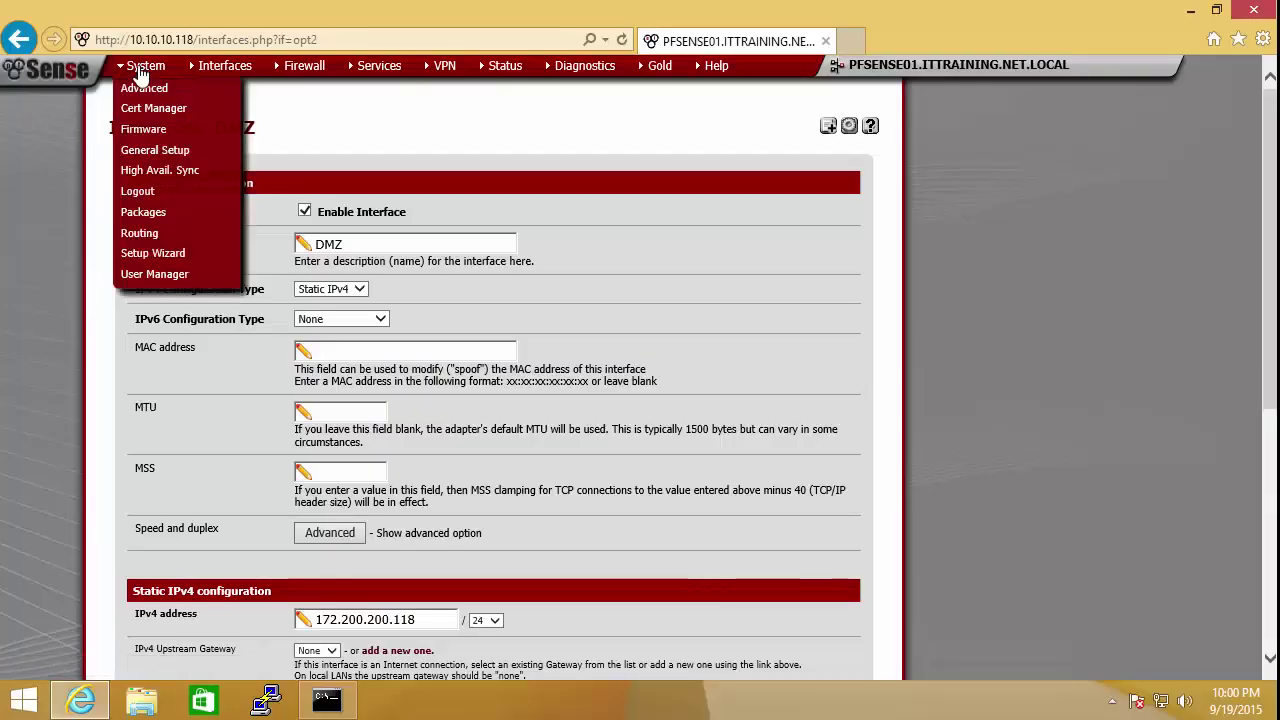
pyautogui.click(156, 273)
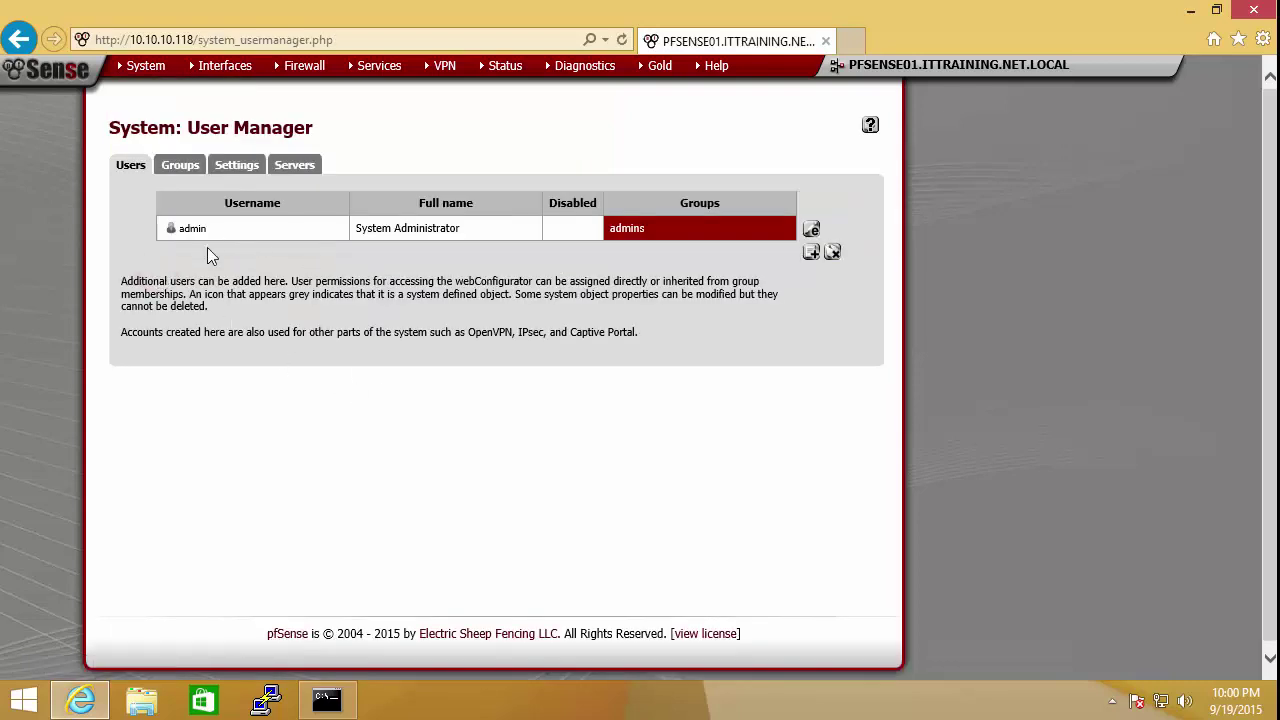
pyautogui.click(193, 170)
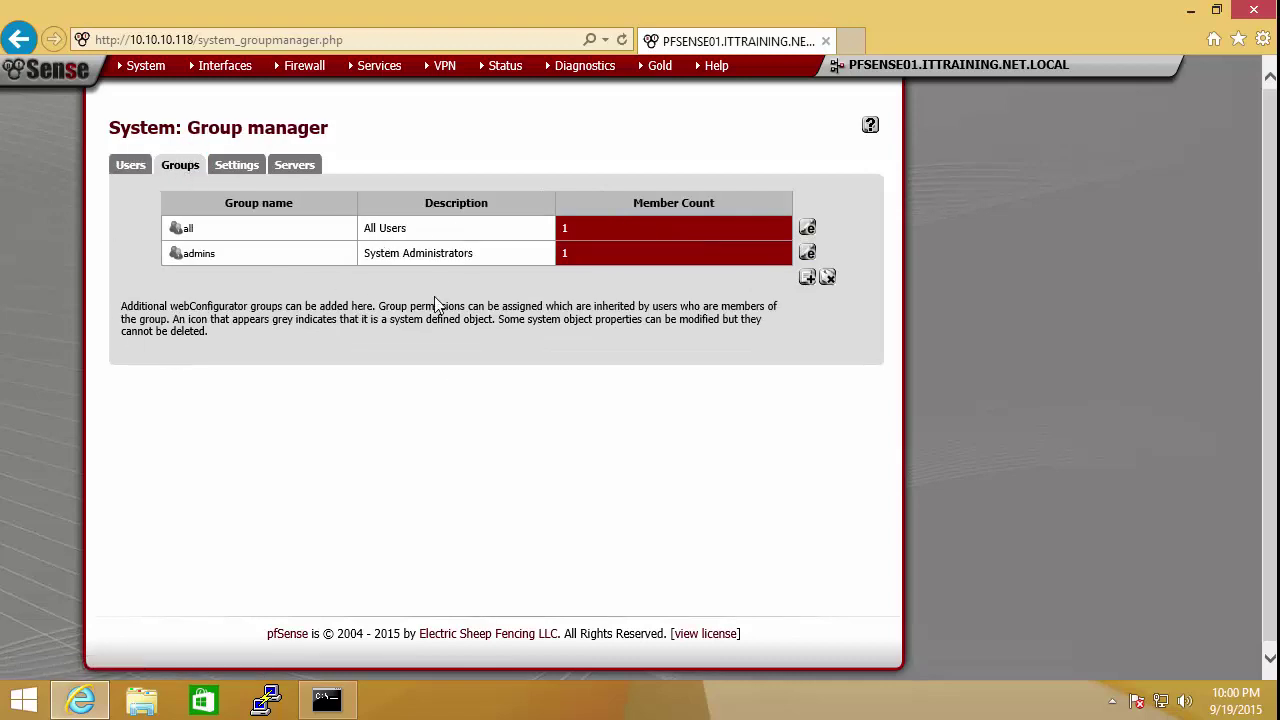
pyautogui.click(806, 280)
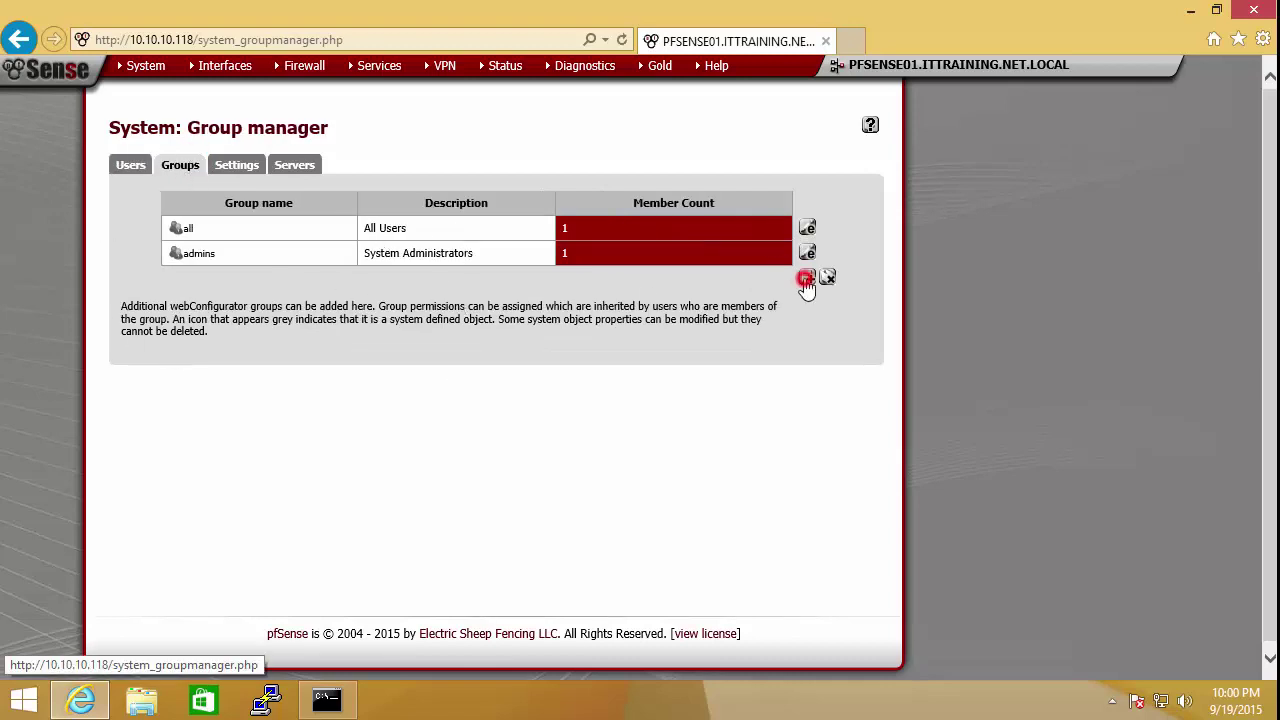
pyautogui.click(365, 233)
pyautogui.write('IT')
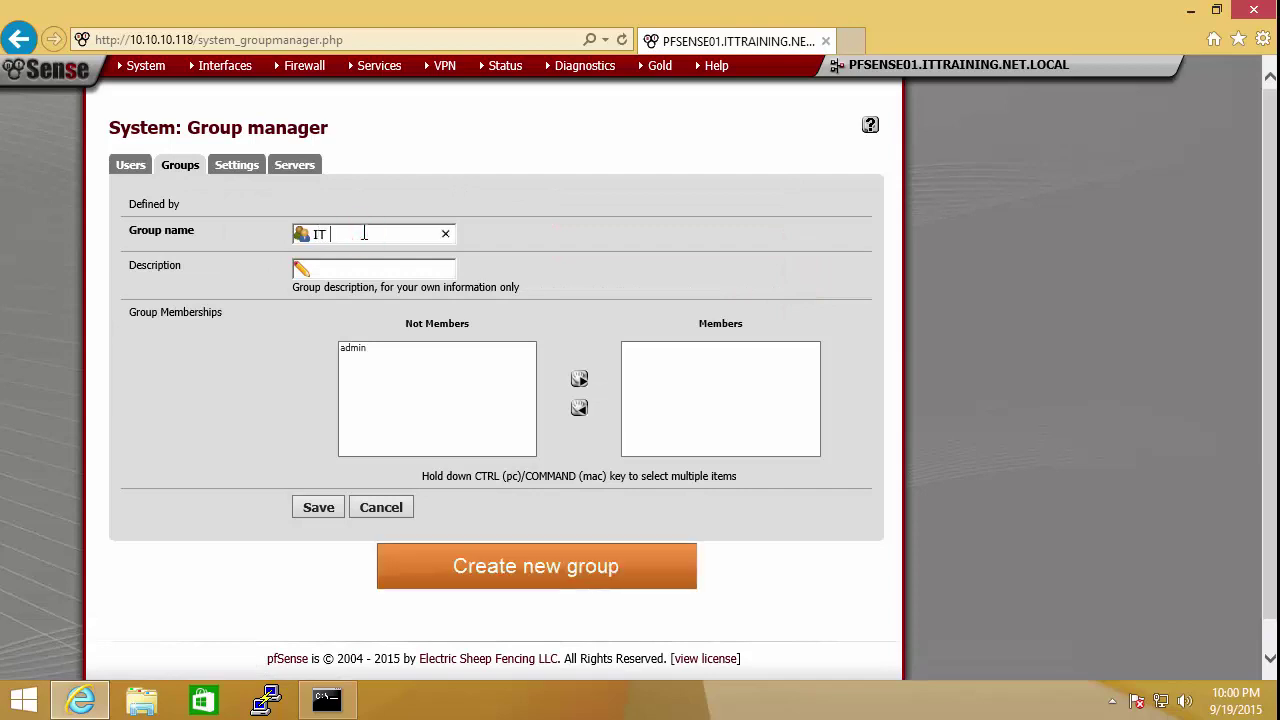
pyautogui.write(' Supp')
pyautogui.press('Tab')
pyautogui.write('IT Support Group')
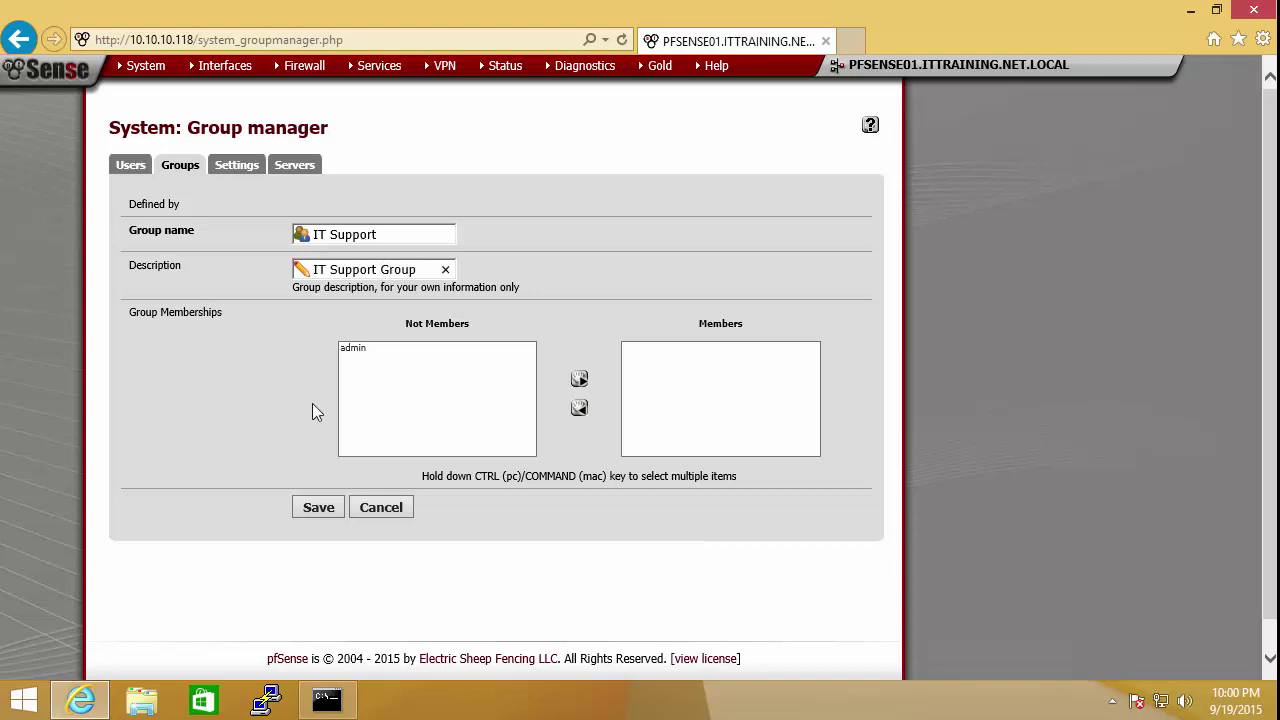
pyautogui.click(310, 509)
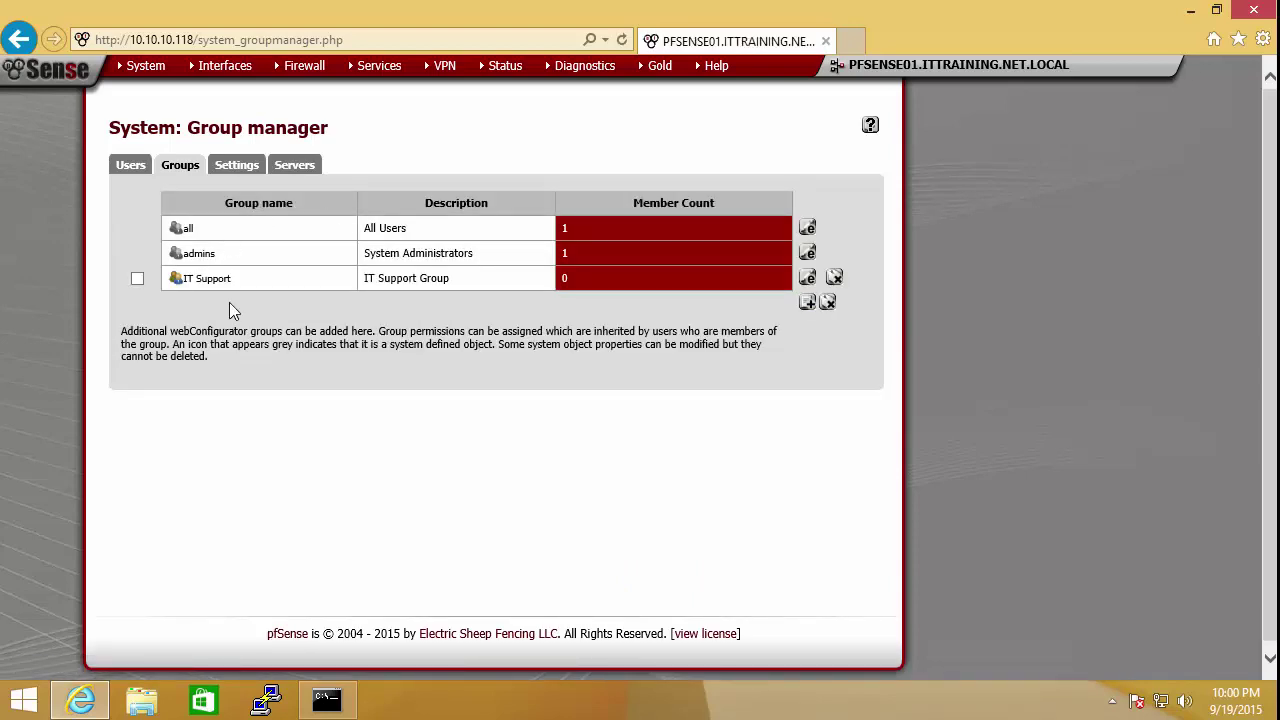
# Step: Start another new group, entering name IT Admin and description IT Admin Group
pyautogui.click(807, 303)
pyautogui.click(338, 238)
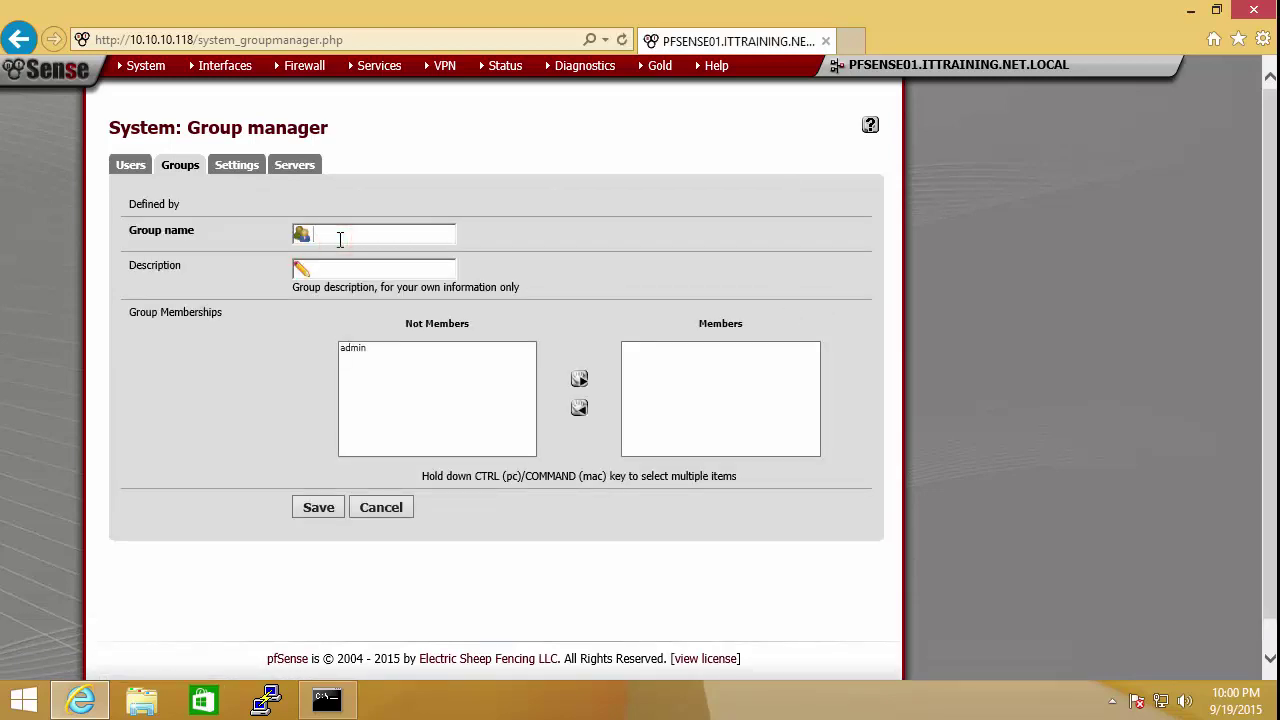
pyautogui.write('IT Adm')
pyautogui.write('IT Admin ')
pyautogui.write('Group')
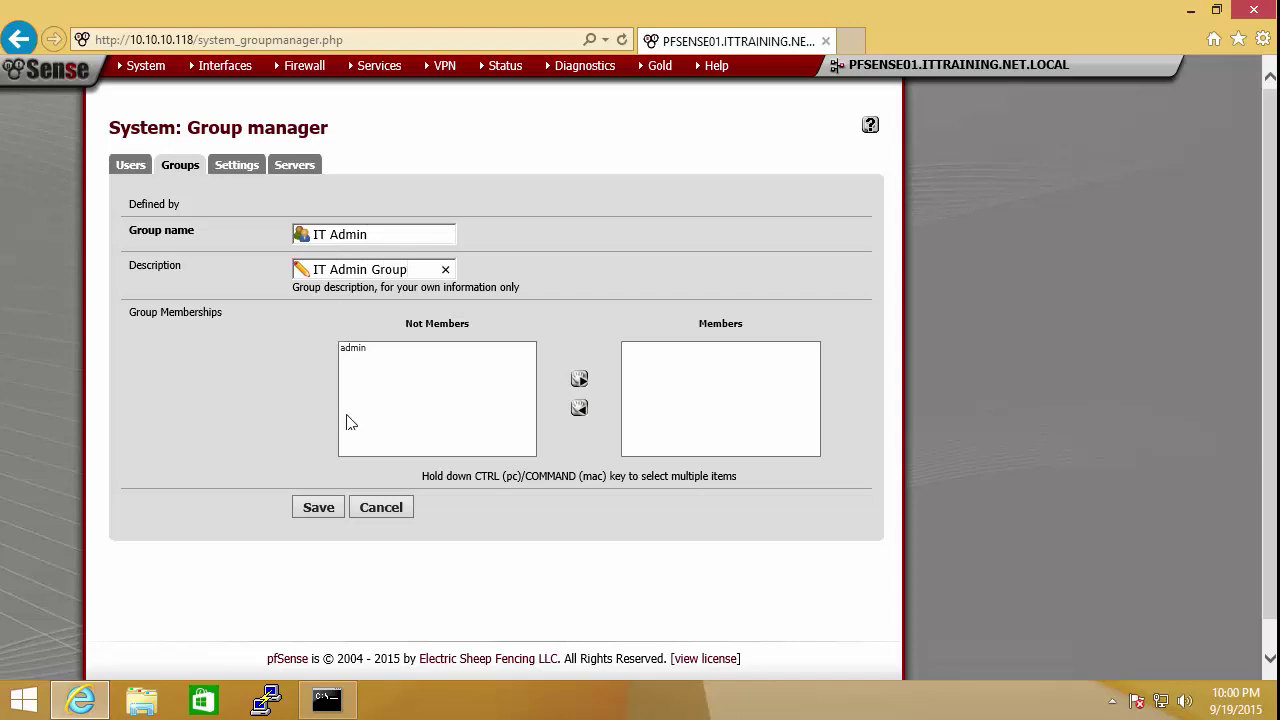
# Step: Save the IT Admin group, then go to the User Manager Settings page
pyautogui.click(332, 506)
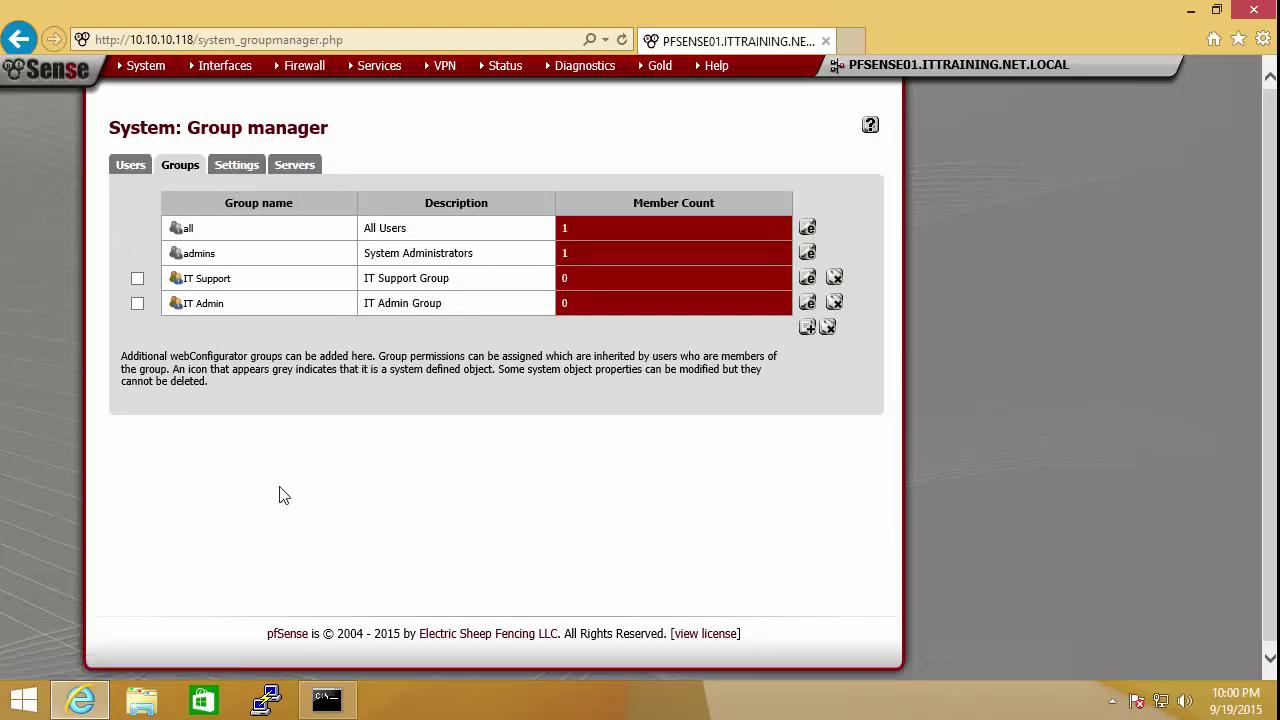
pyautogui.click(239, 166)
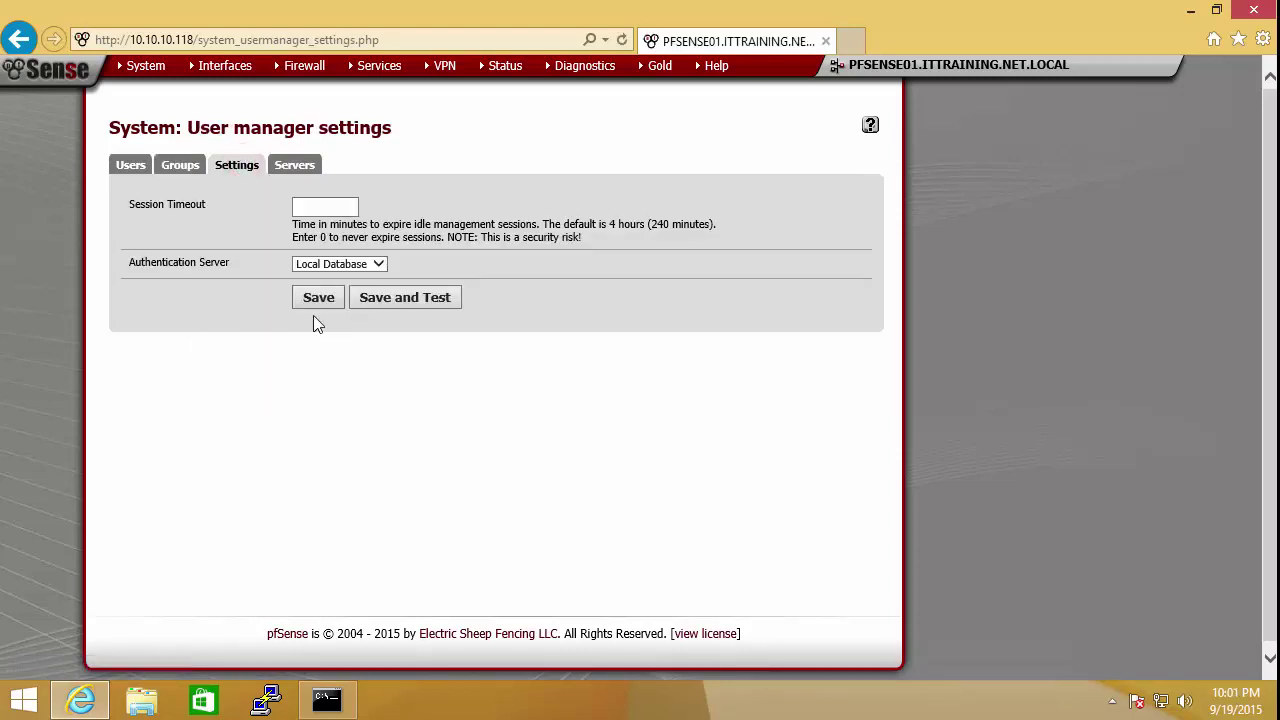
# Step: Check the Authentication Server choices and the Servers list, then return to Users
pyautogui.click(380, 264)
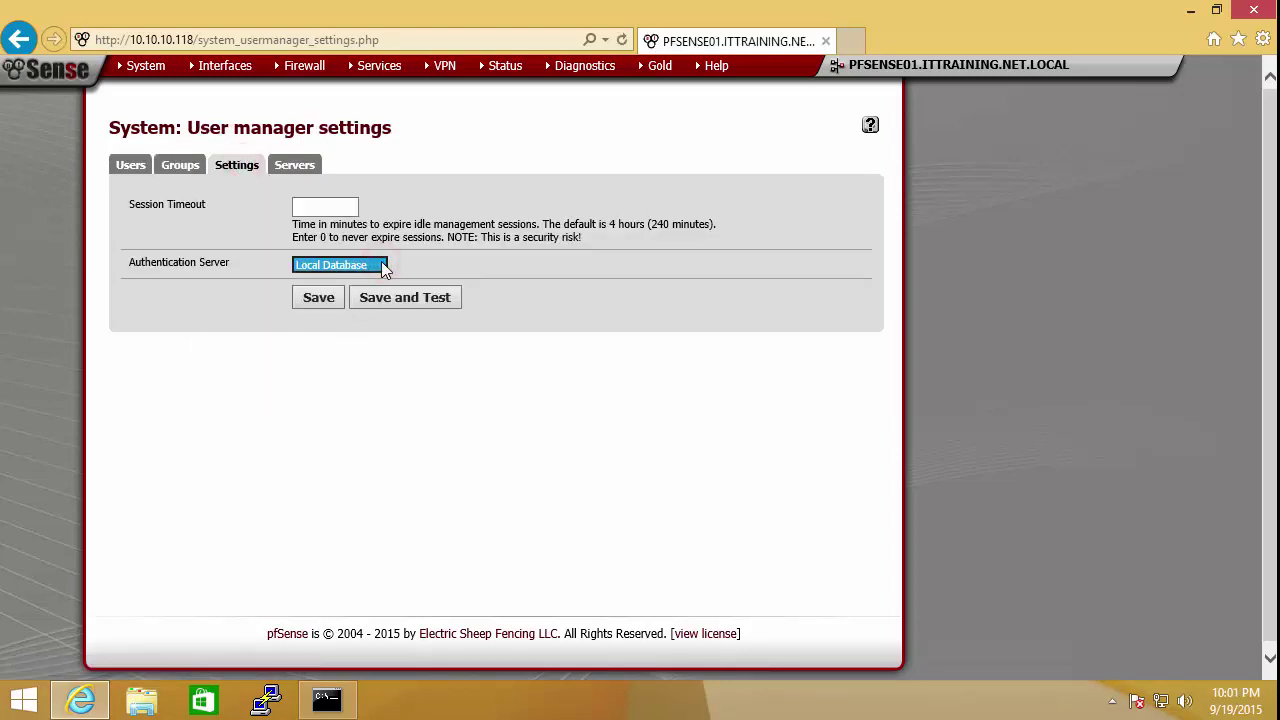
pyautogui.click(303, 165)
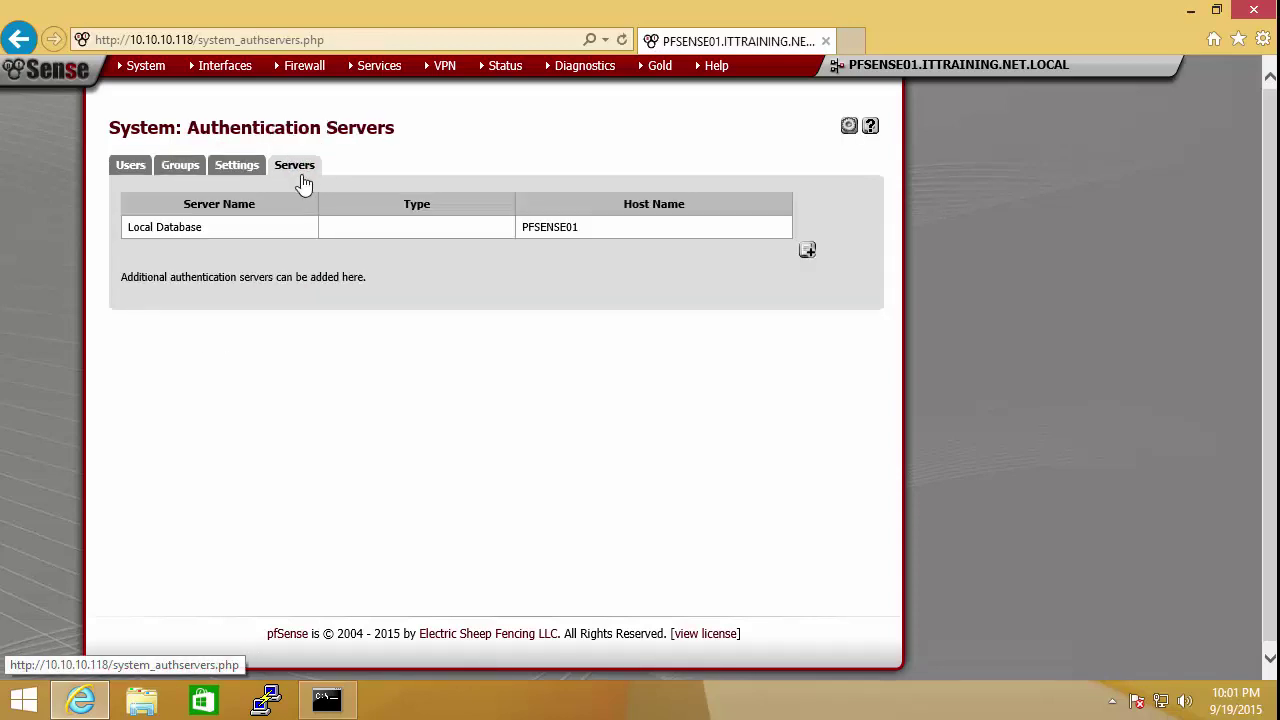
pyautogui.click(133, 166)
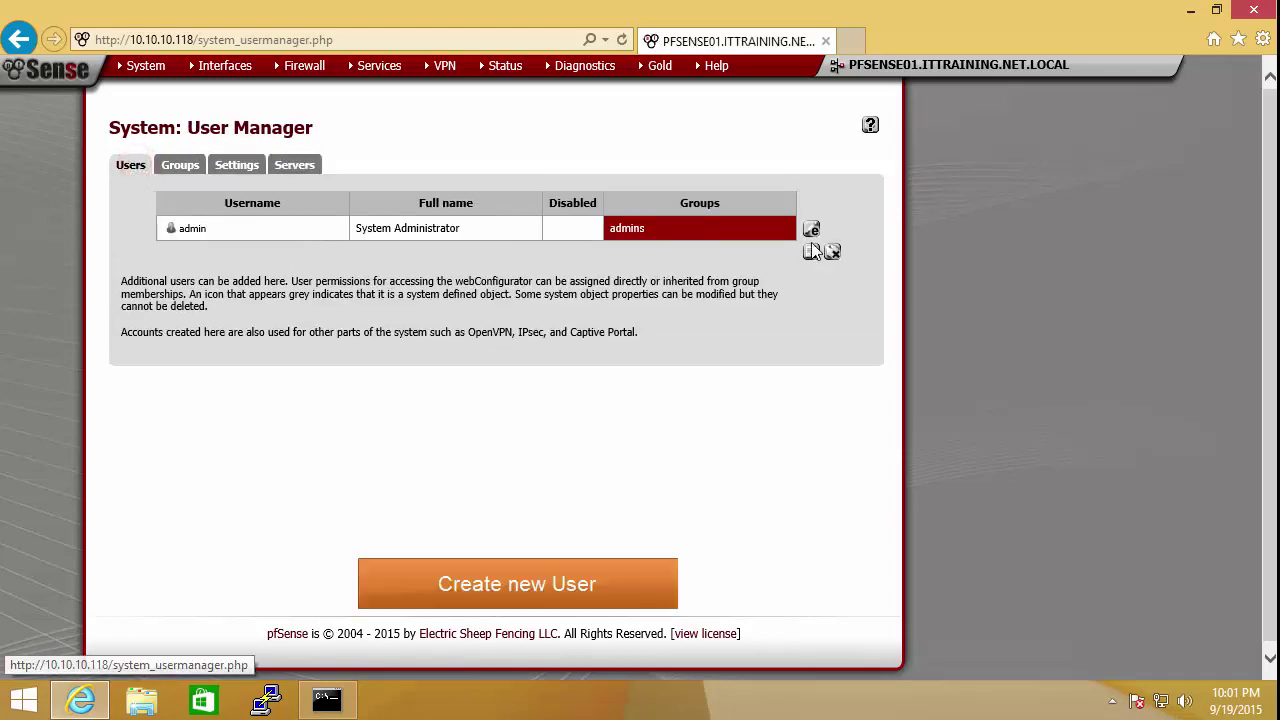
# Step: Add a user with username, password and full name, as a member of admins
pyautogui.click(812, 252)
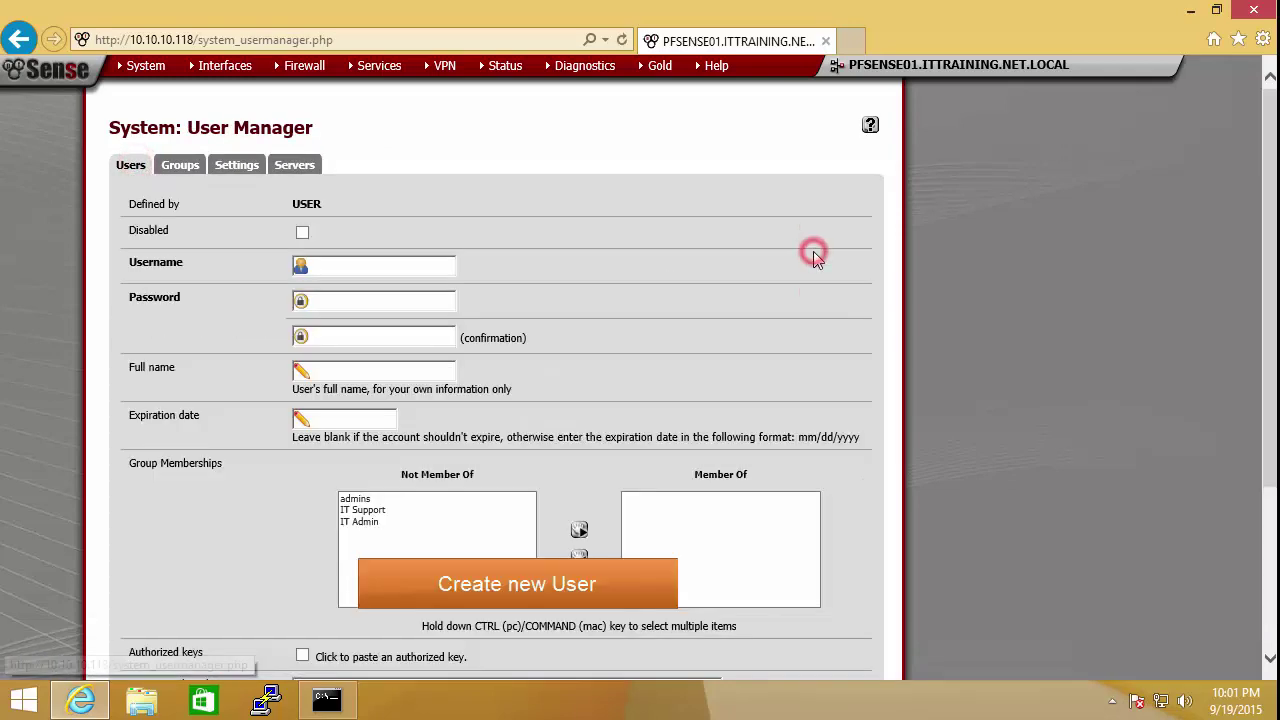
pyautogui.click(327, 270)
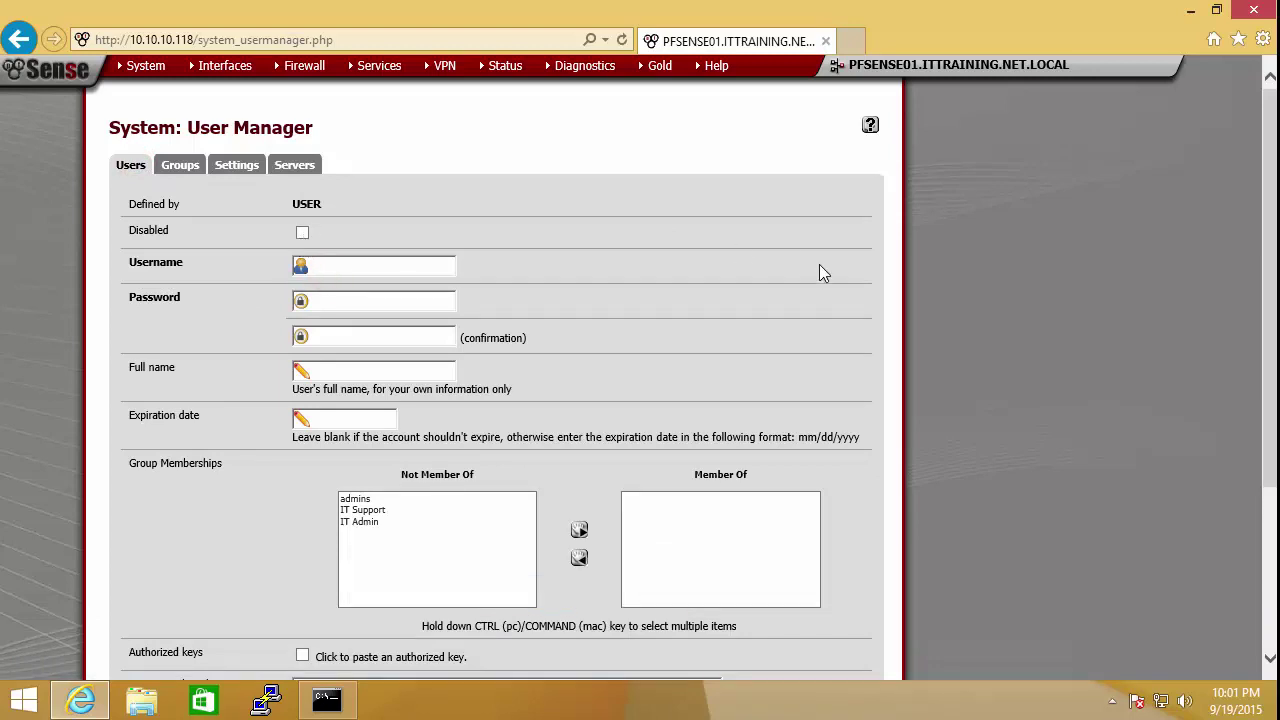
pyautogui.write('henry.nguyenpasswo')
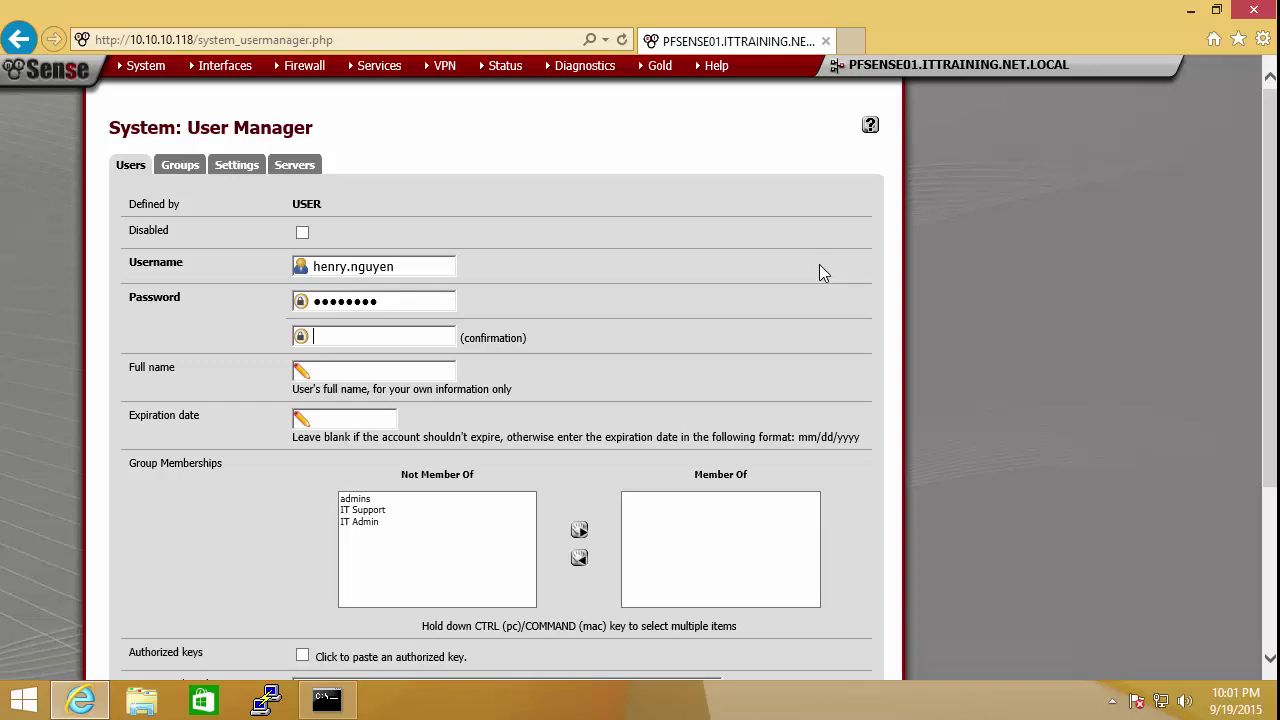
pyautogui.write('passwor')
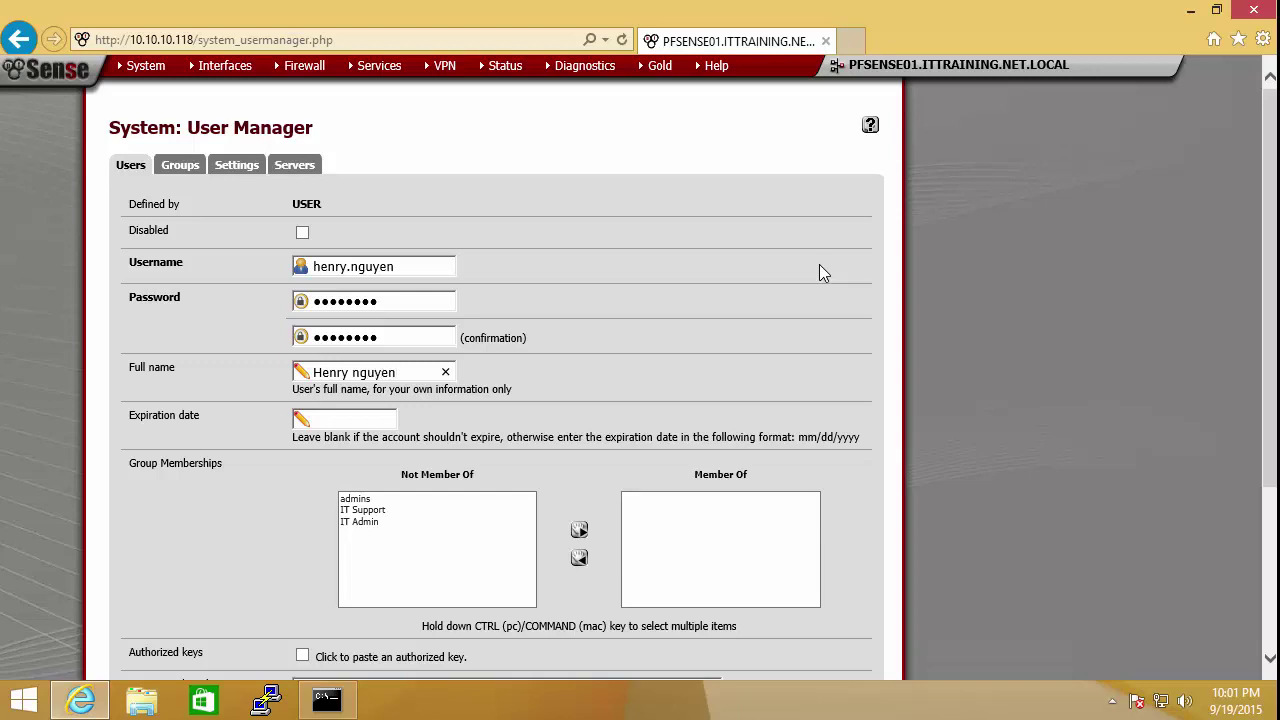
pyautogui.write('Nguy')
pyautogui.scroll(-3, 1260, 306)
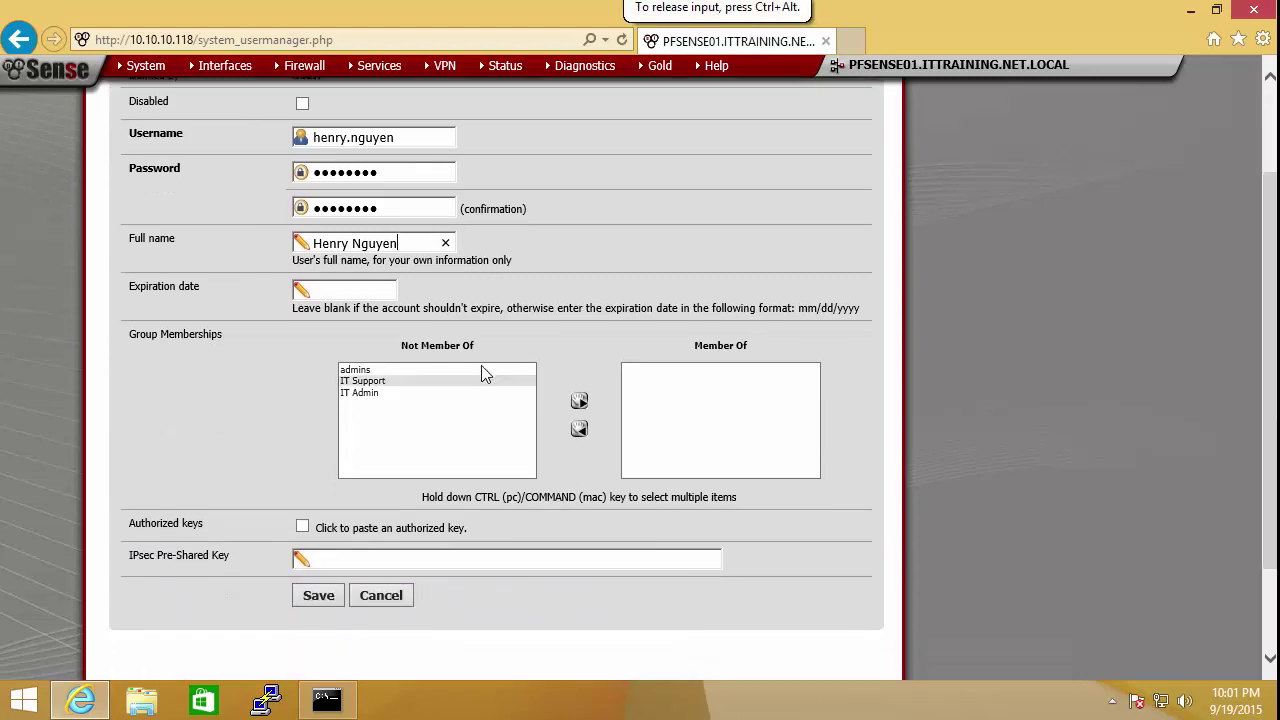
pyautogui.click(366, 371)
pyautogui.click(580, 405)
pyautogui.click(580, 403)
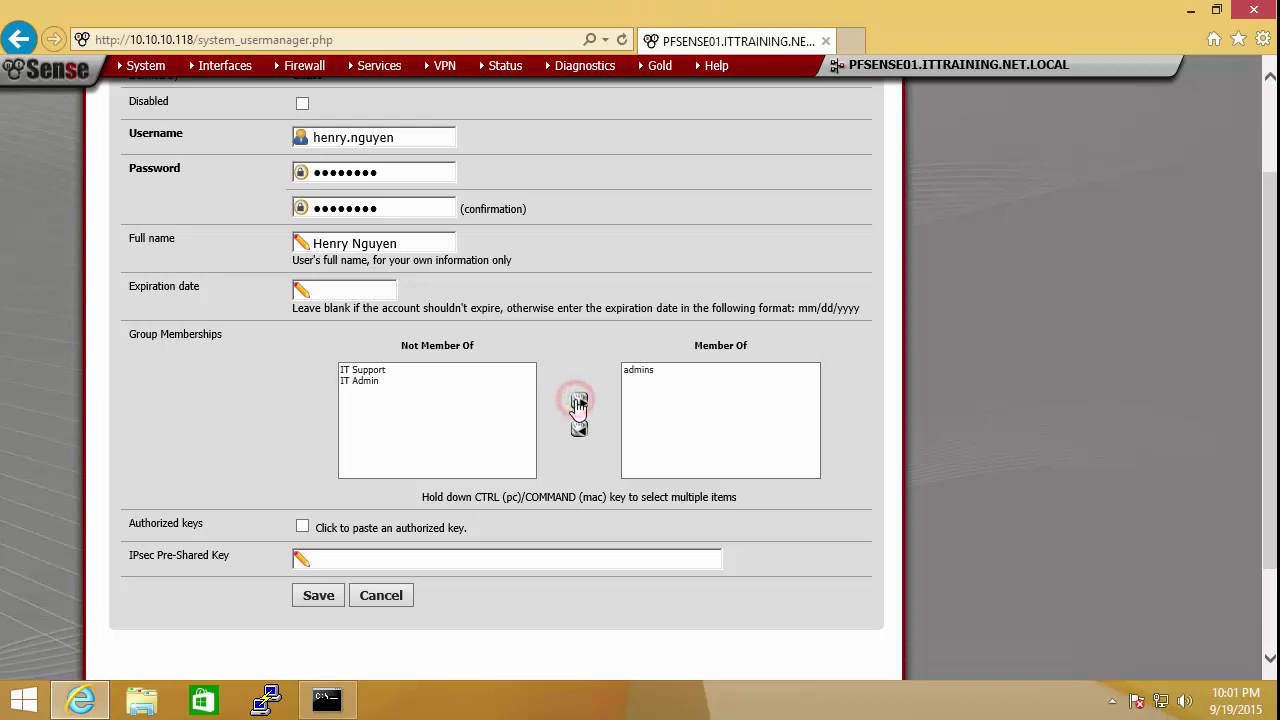
pyautogui.click(322, 595)
pyautogui.click(322, 595)
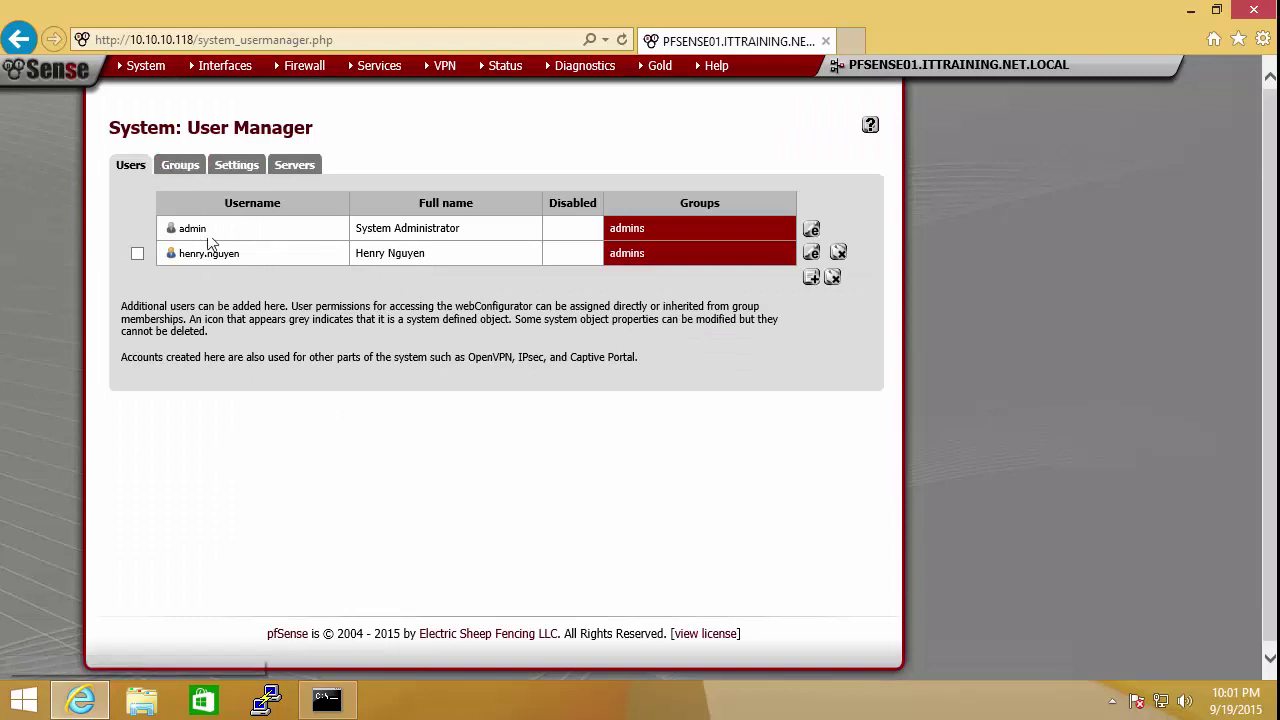
# Step: Start a new user 'Support' with a confirmed password and full name IT Support
pyautogui.click(811, 278)
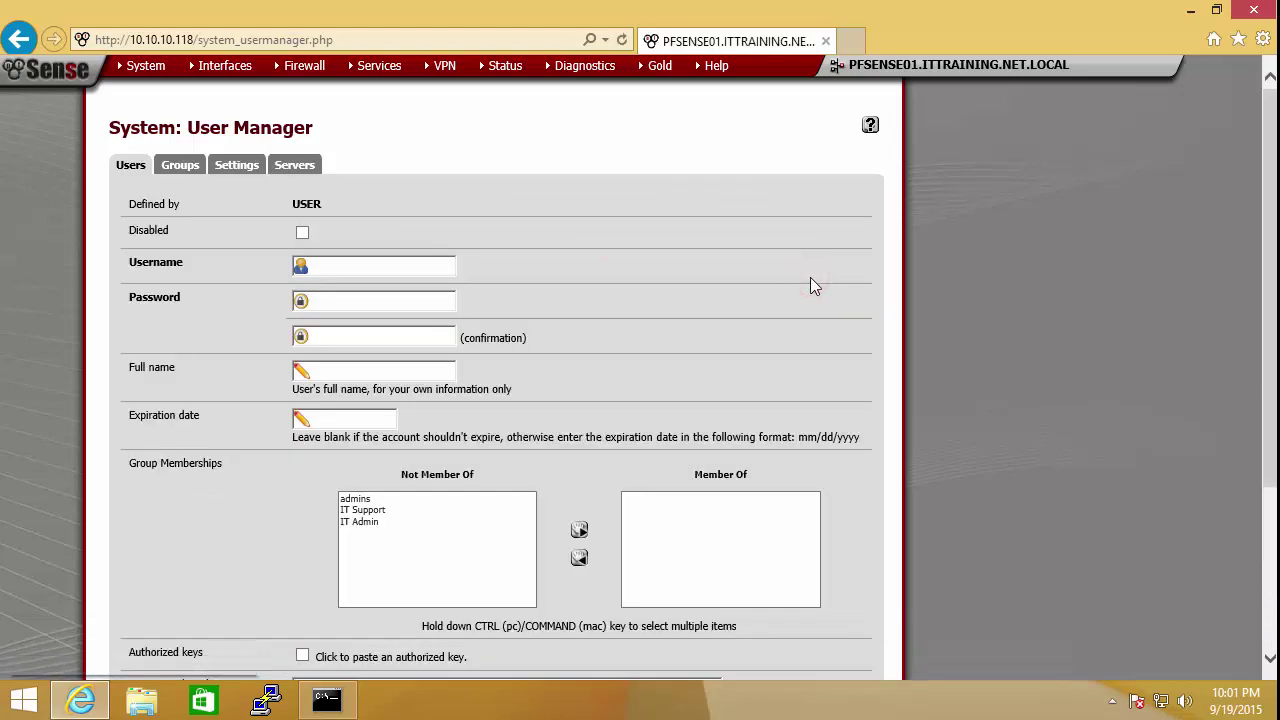
pyautogui.click(317, 268)
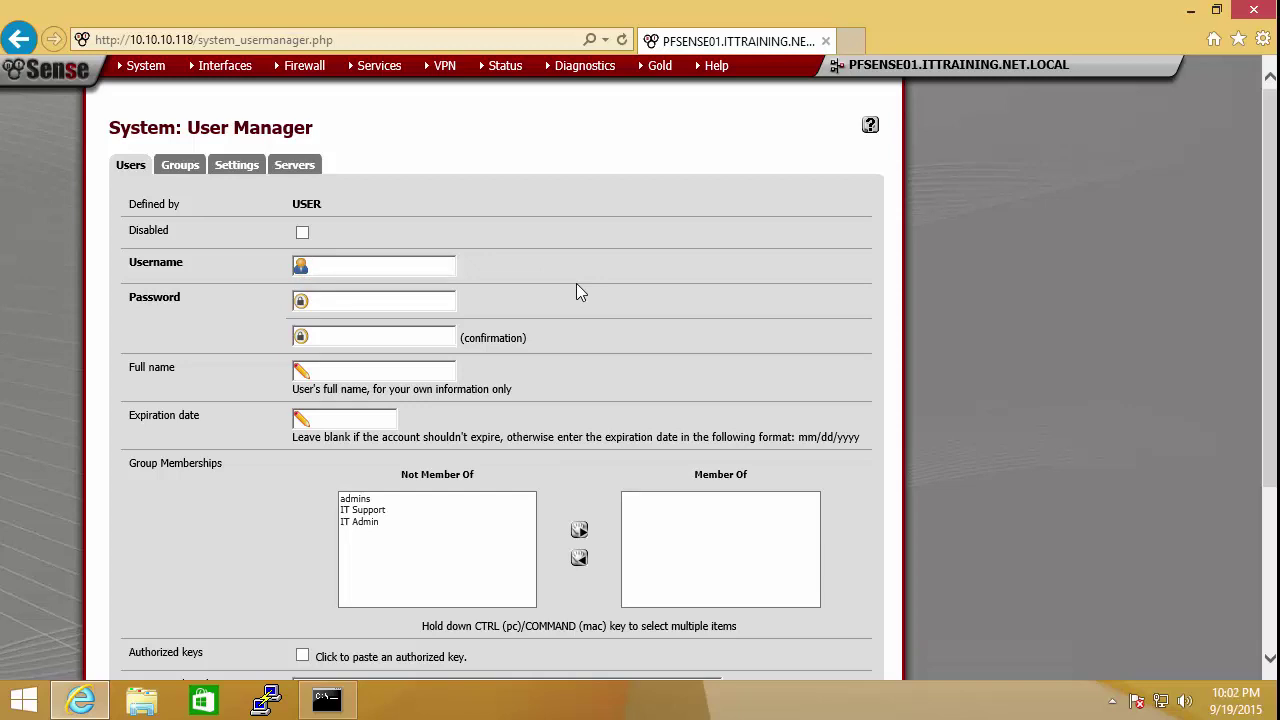
pyautogui.write('Support')
pyautogui.press('Tab')
pyautogui.write('••••••••')
pyautogui.press('Tab')
pyautogui.write('••••••••')
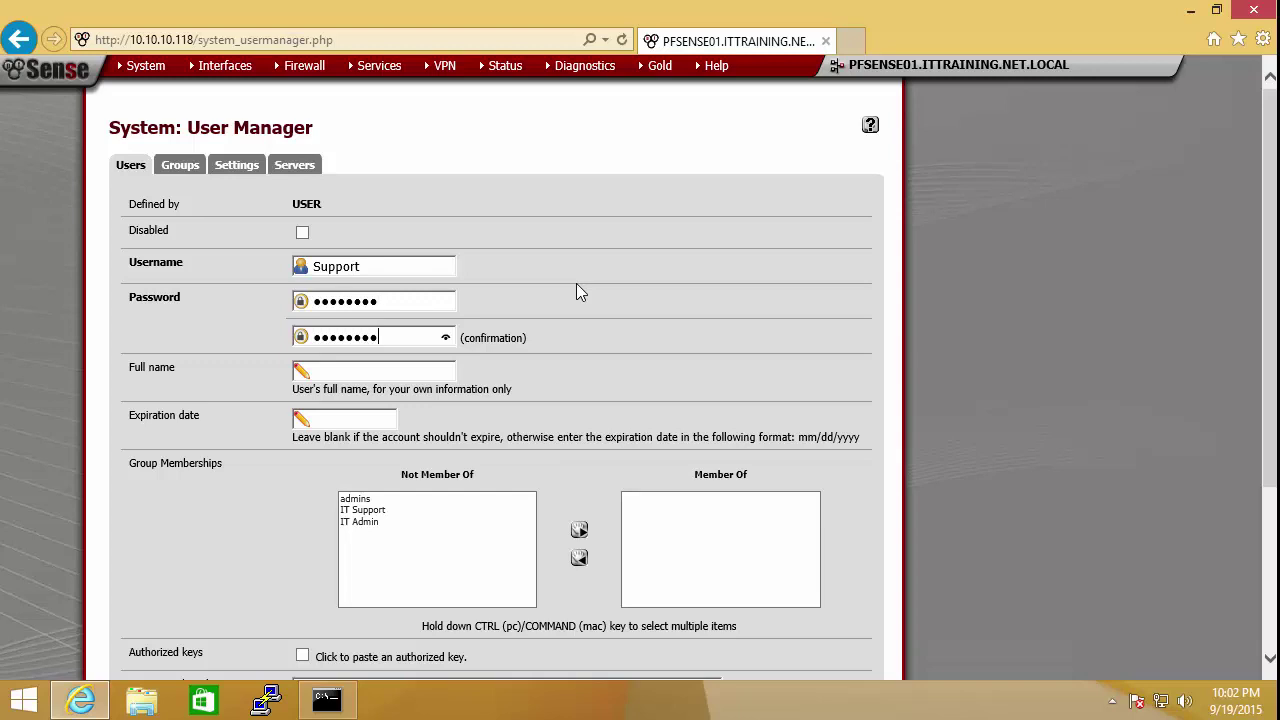
pyautogui.press('Tab')
pyautogui.write('IT')
pyautogui.write(' Sypp')
pyautogui.press('BackSpace')
pyautogui.press('BackSpace')
pyautogui.press('BackSpace')
# Step: Make the Support user a member of IT Support and save the account
pyautogui.click(368, 510)
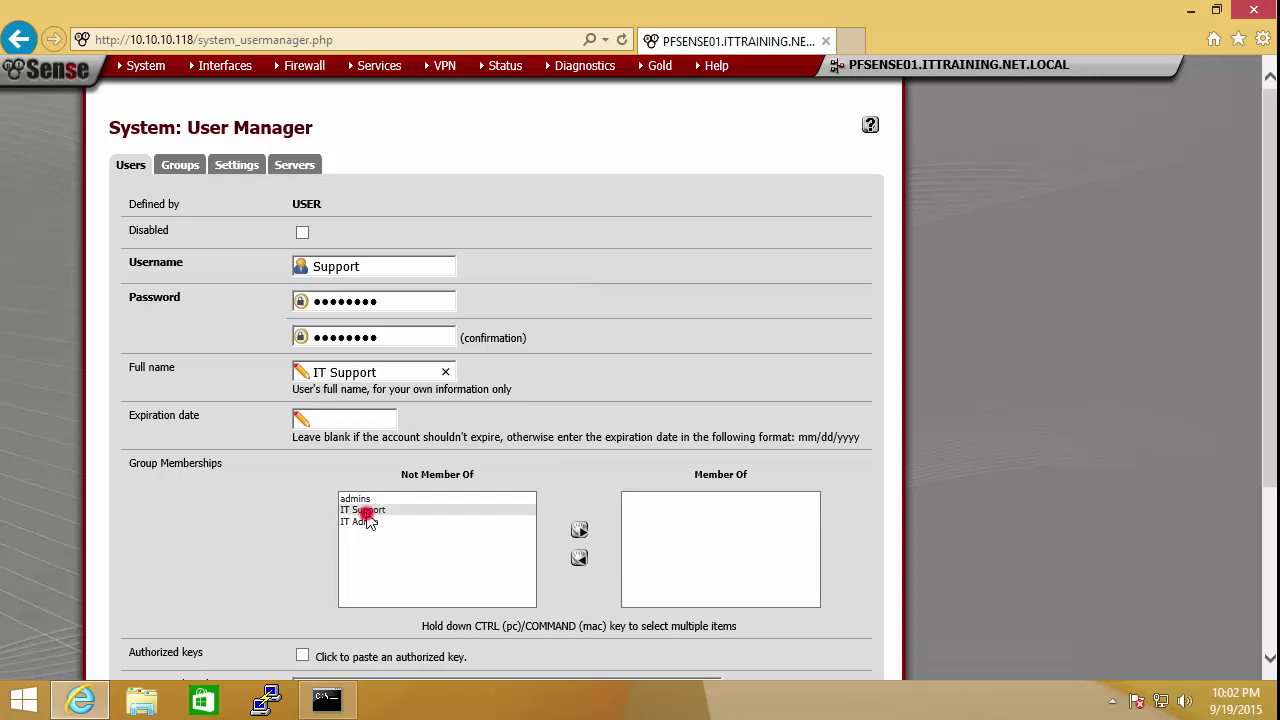
pyautogui.click(580, 531)
pyautogui.moveTo(1268, 318); pyautogui.dragTo(1270, 480)
pyautogui.click(320, 490)
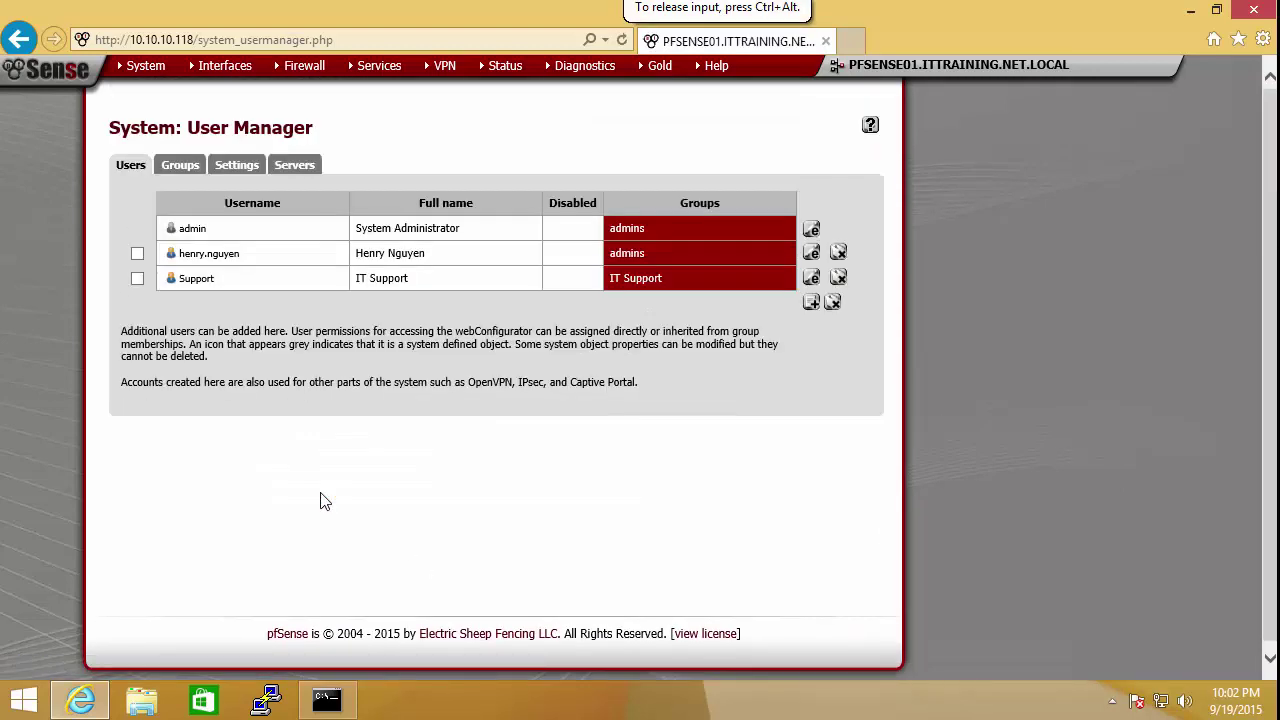
pyautogui.click(179, 166)
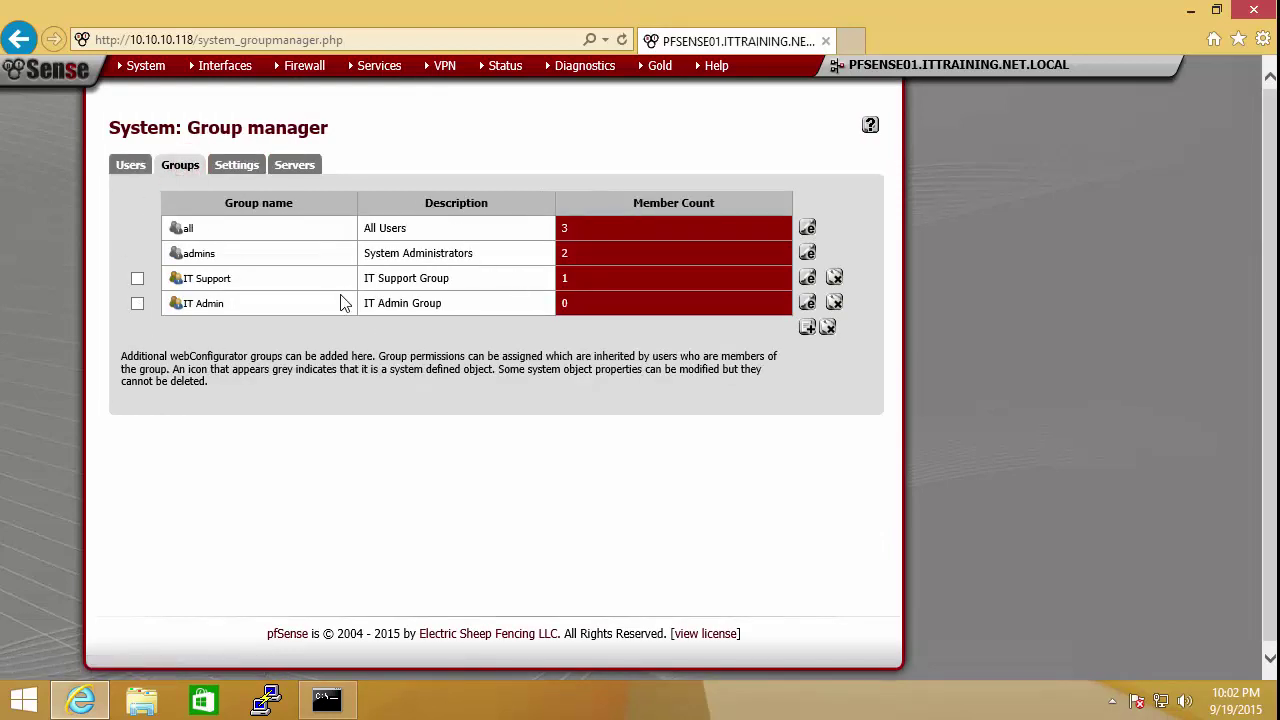
# Step: Edit the IT Support group and start adding assigned privileges
pyautogui.click(137, 278)
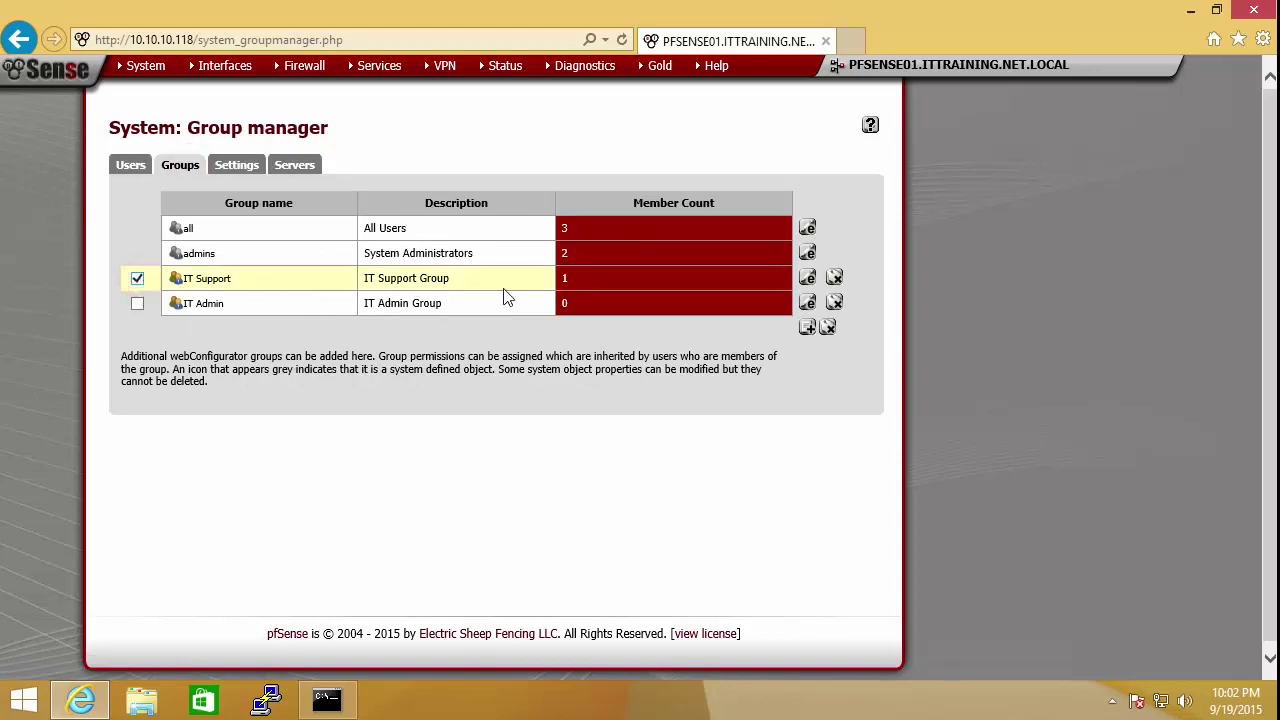
pyautogui.click(807, 280)
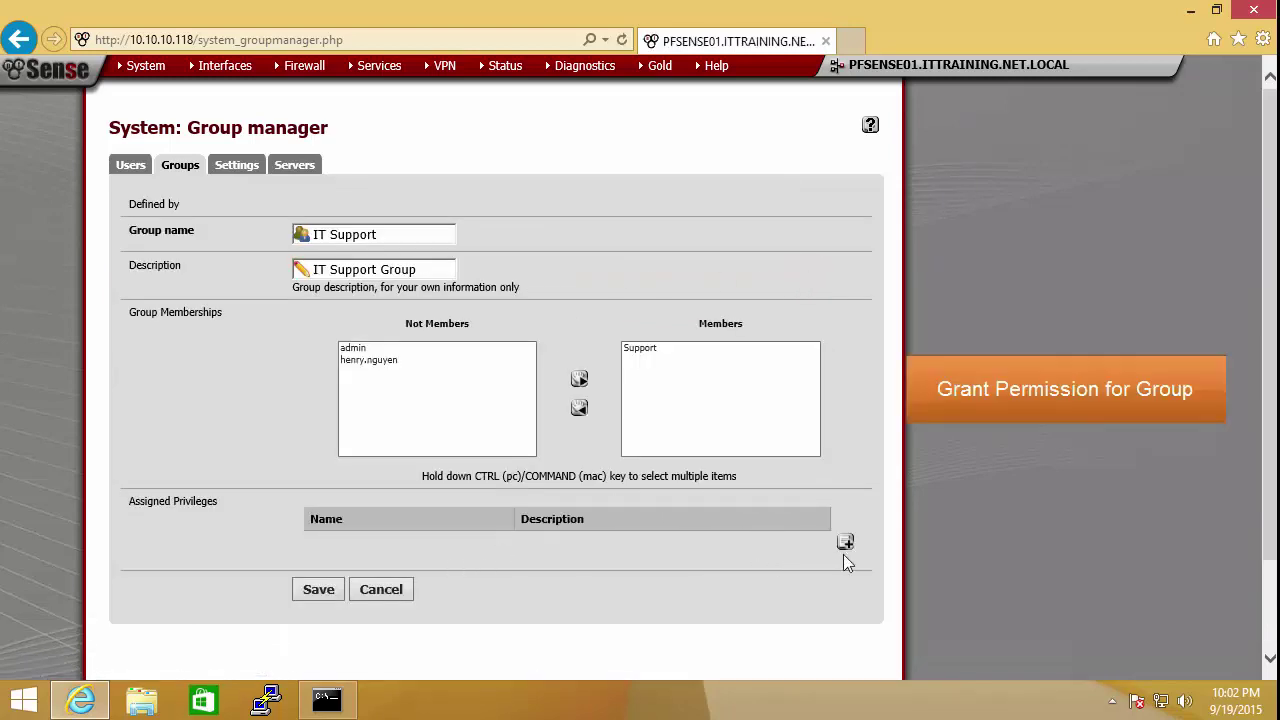
pyautogui.scroll(-2, 874, 302)
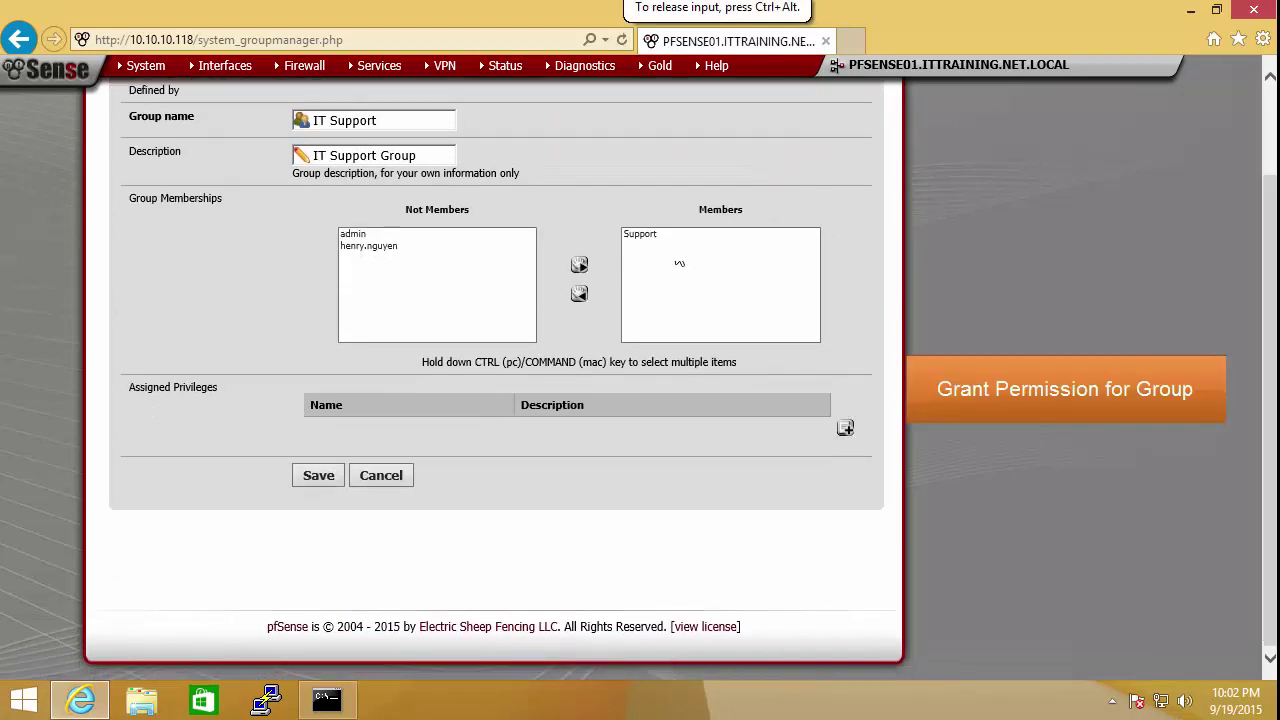
pyautogui.click(845, 429)
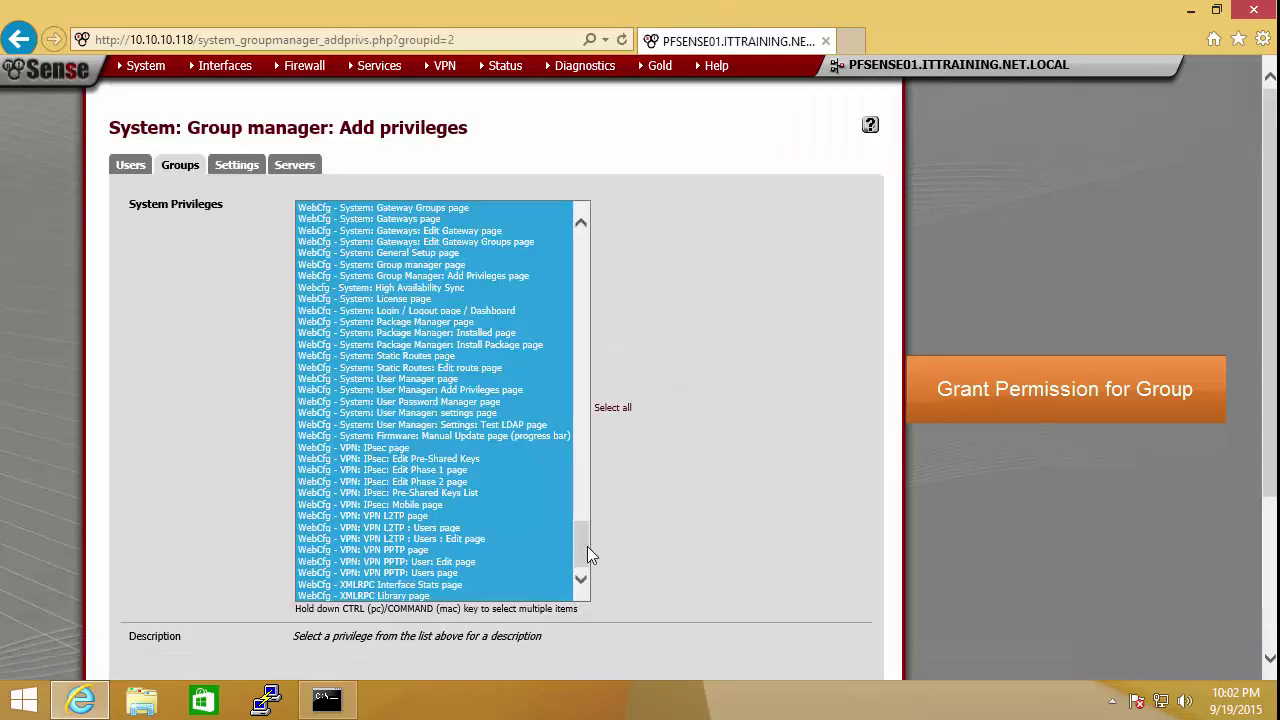
# Step: Select captive portal login, All pages, User Manager, Login/Dashboard and user manager settings privileges
pyautogui.moveTo(585, 575); pyautogui.dragTo(592, 260)
pyautogui.click(398, 279)
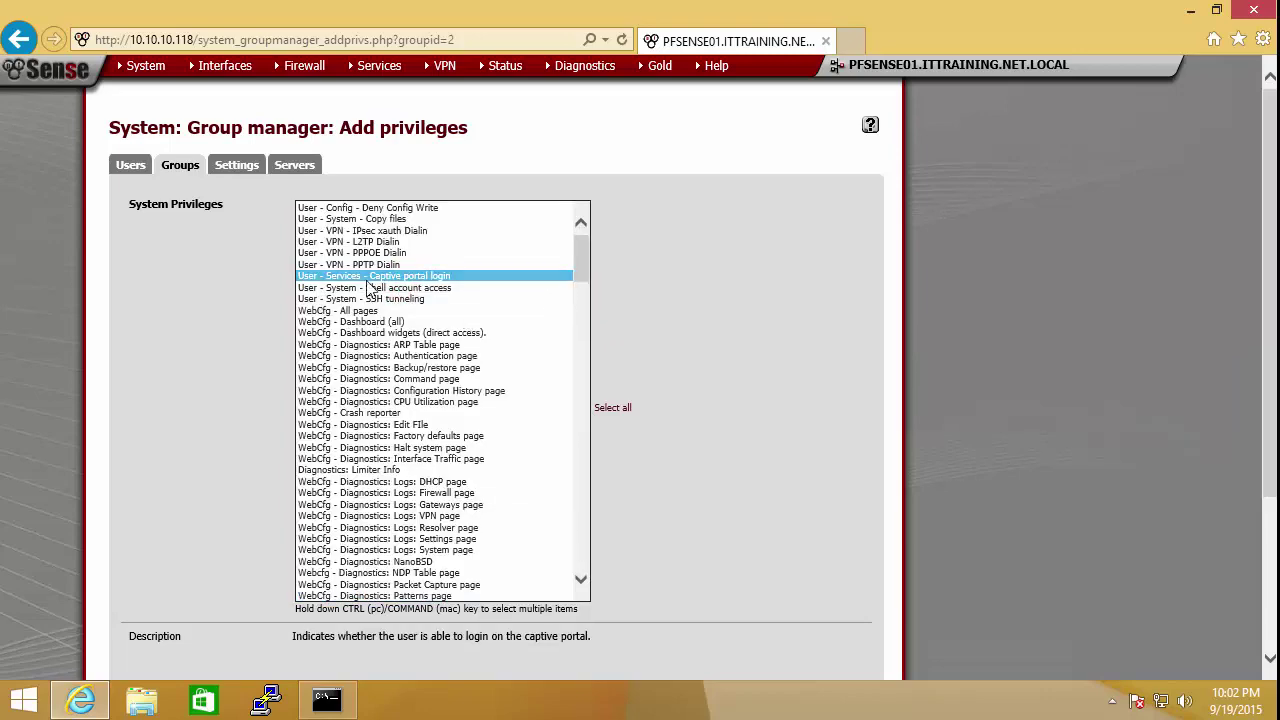
pyautogui.click(362, 313)
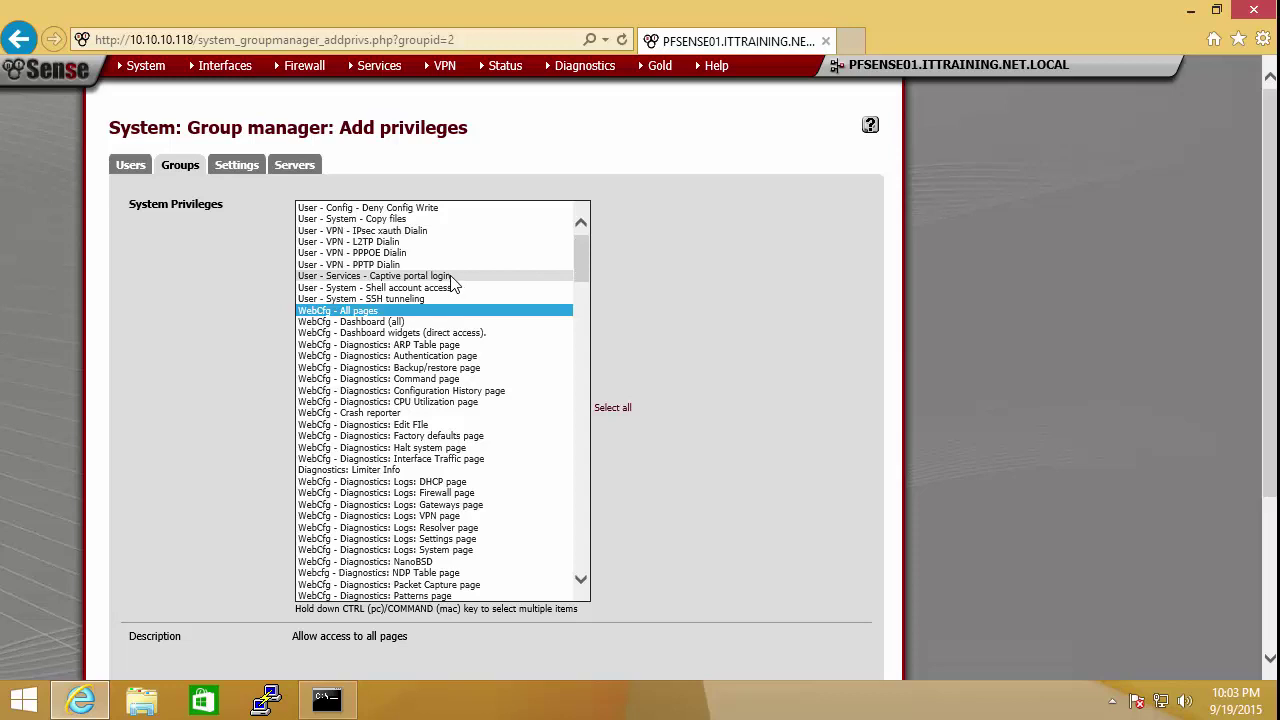
pyautogui.click(450, 277)
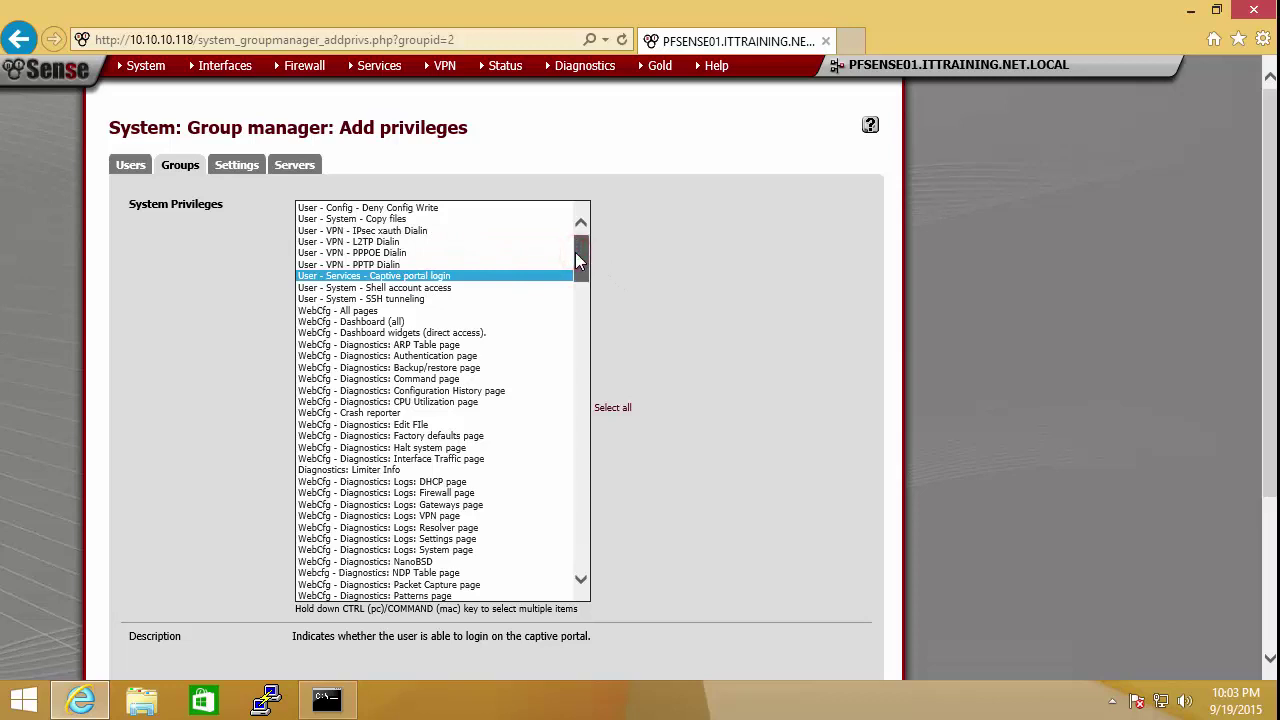
pyautogui.keyDown('ctrl'); pyautogui.click(385, 313); pyautogui.keyUp('ctrl')
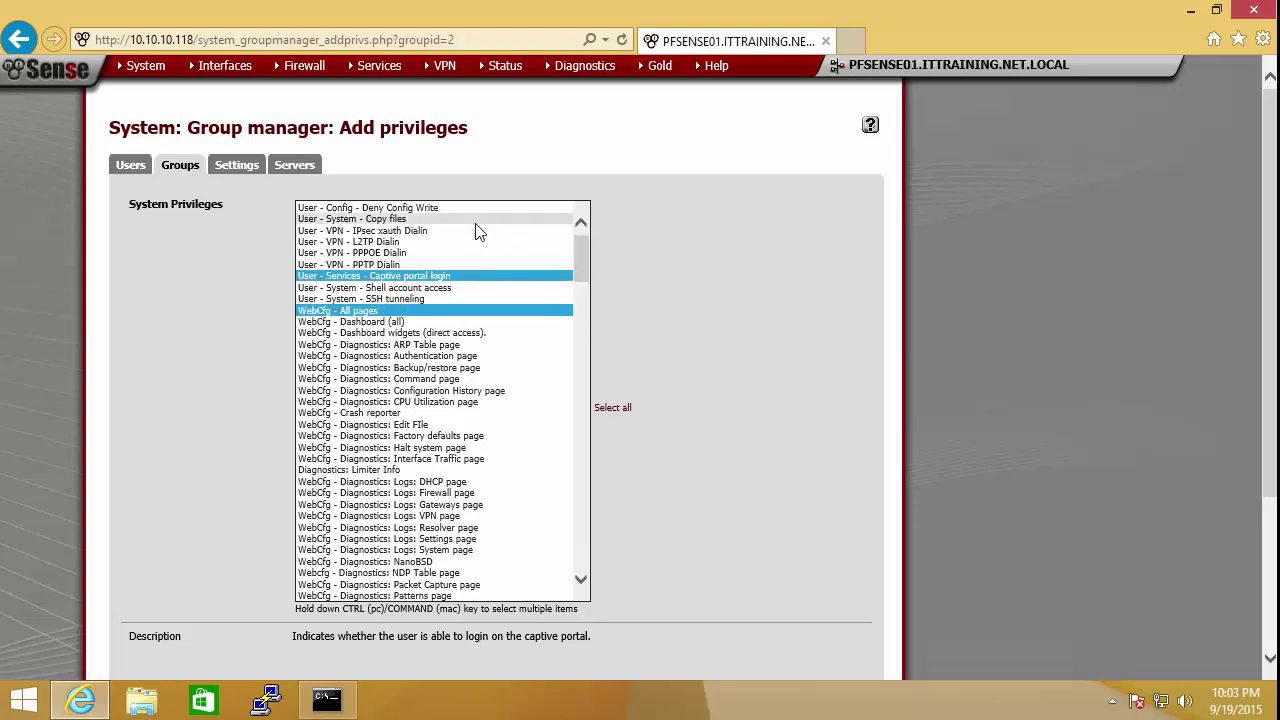
pyautogui.moveTo(583, 259); pyautogui.dragTo(583, 287)
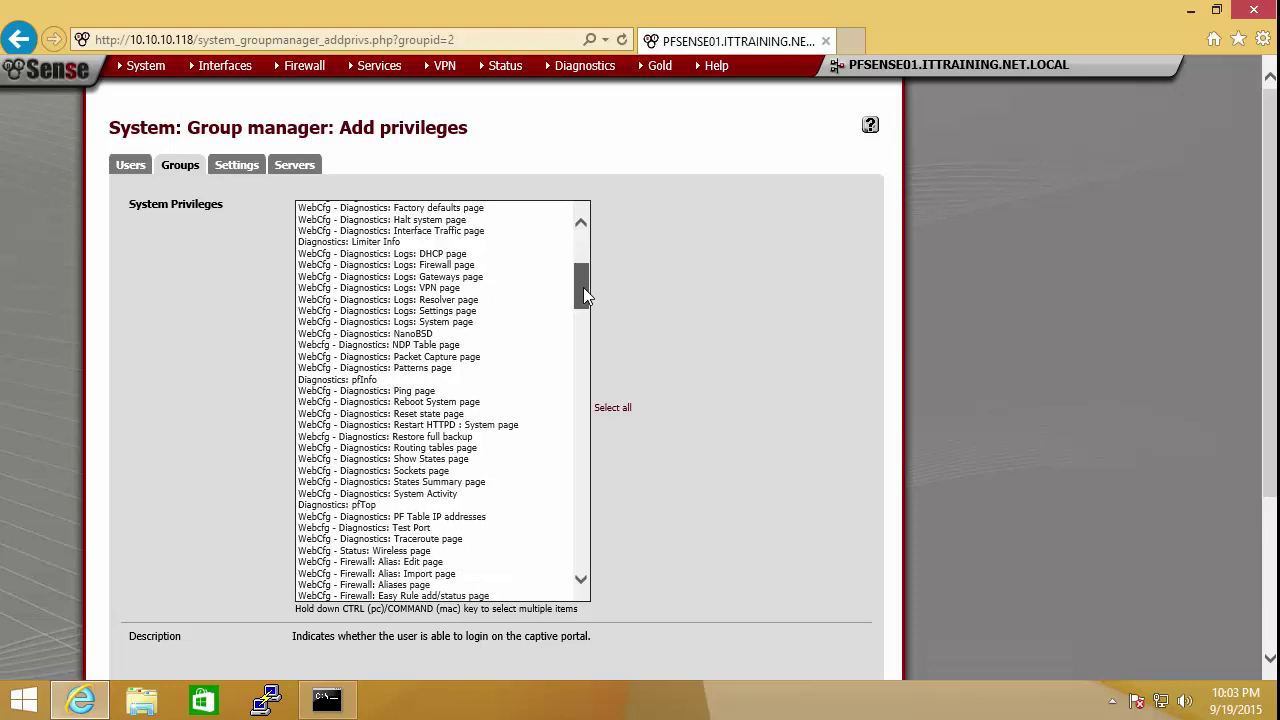
pyautogui.moveTo(583, 287); pyautogui.dragTo(585, 592)
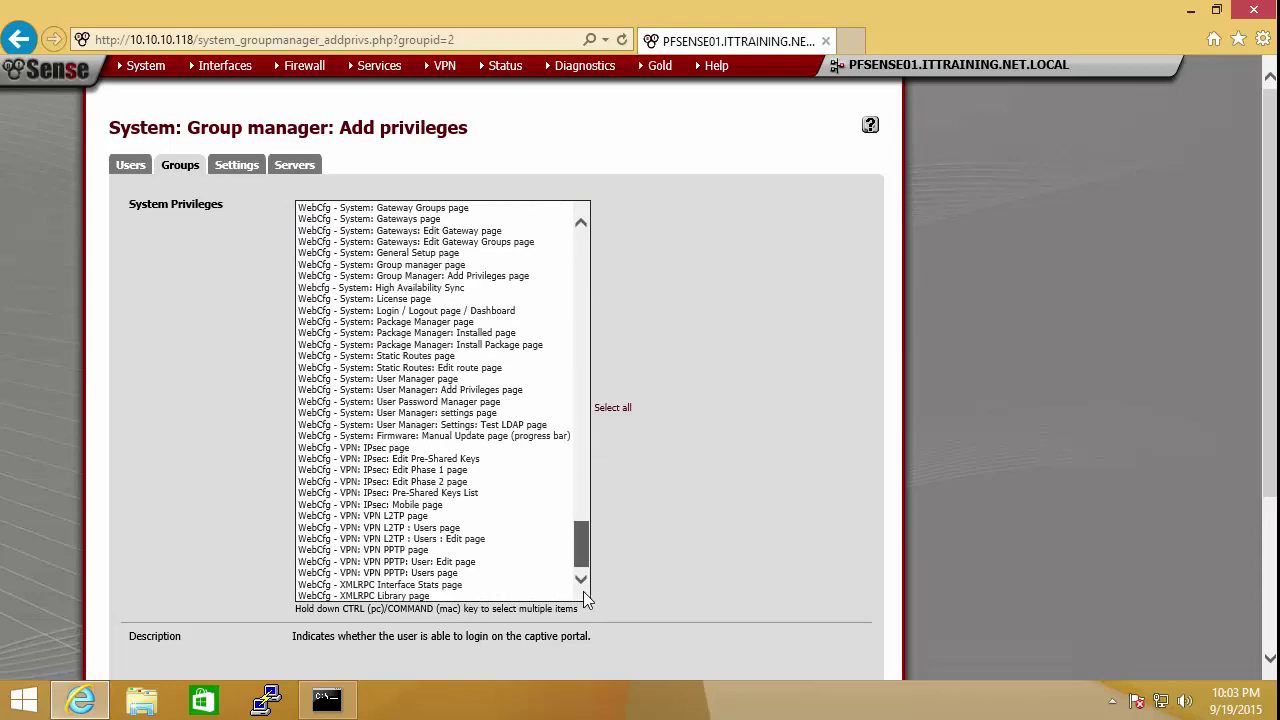
pyautogui.keyDown('ctrl'); pyautogui.click(450, 379); pyautogui.keyUp('ctrl')
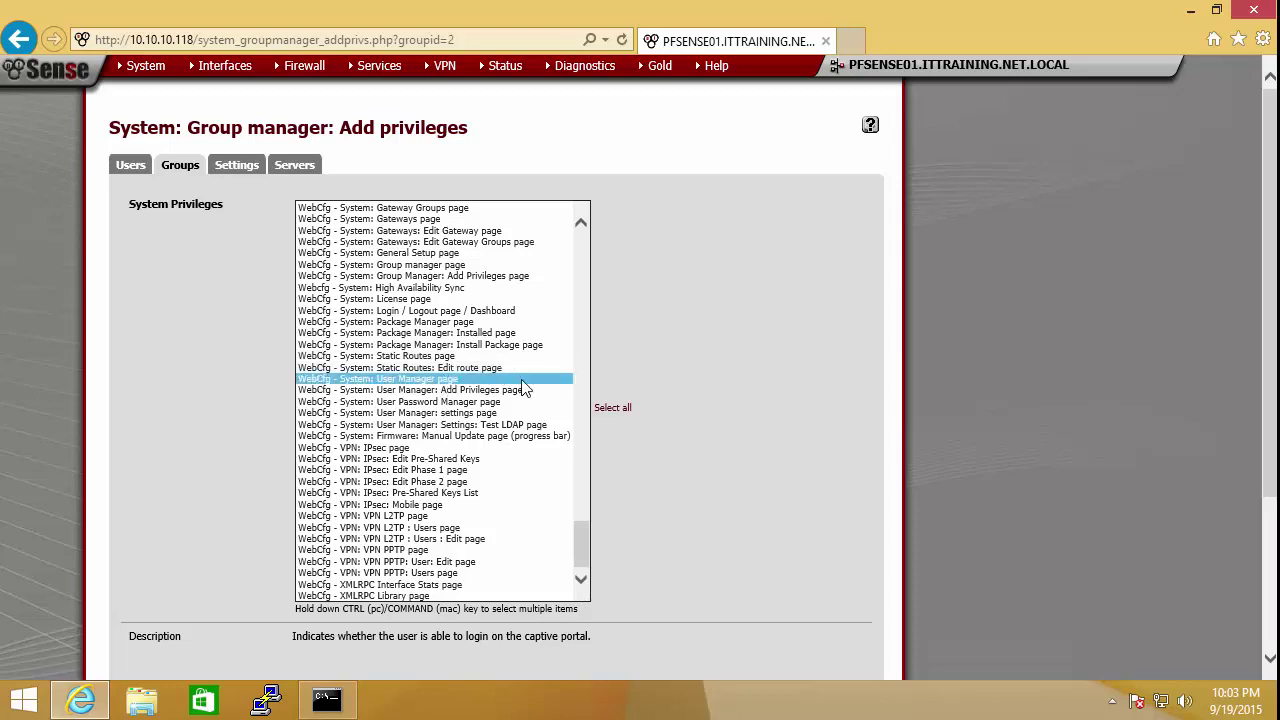
pyautogui.keyDown('shift'); pyautogui.click(480, 401); pyautogui.keyUp('shift')
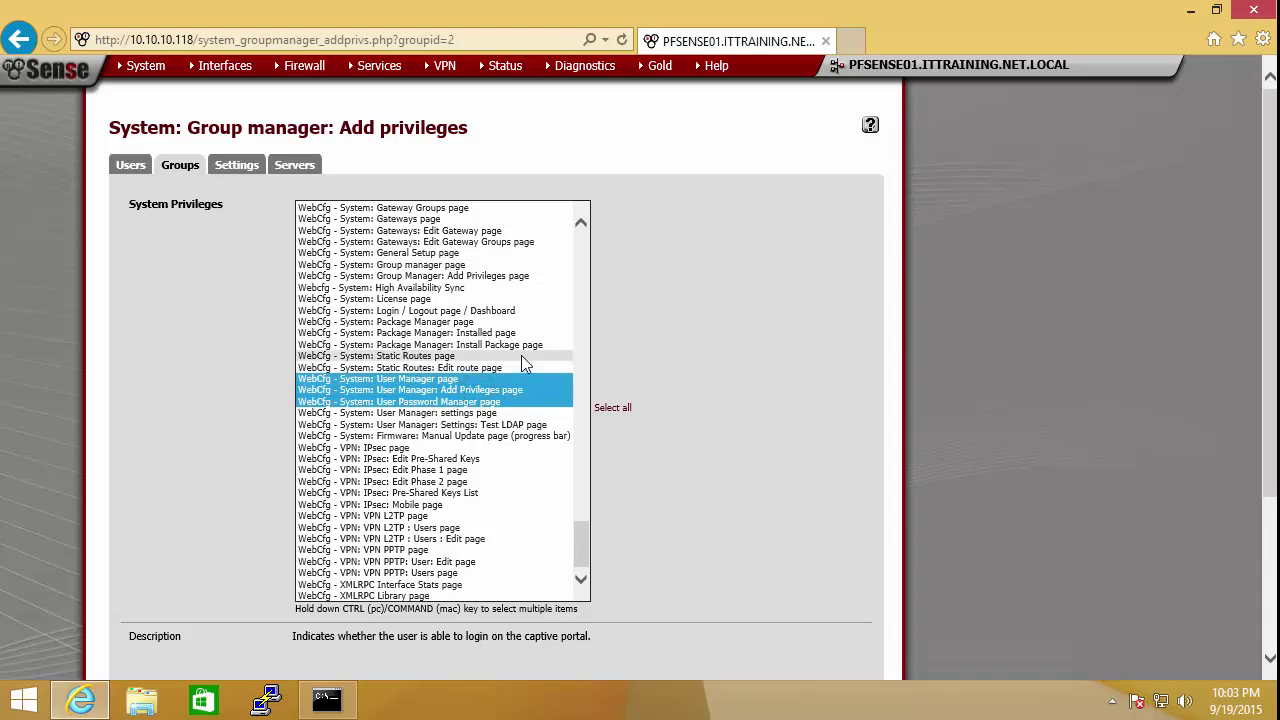
pyautogui.keyDown('ctrl'); pyautogui.click(472, 310); pyautogui.keyUp('ctrl')
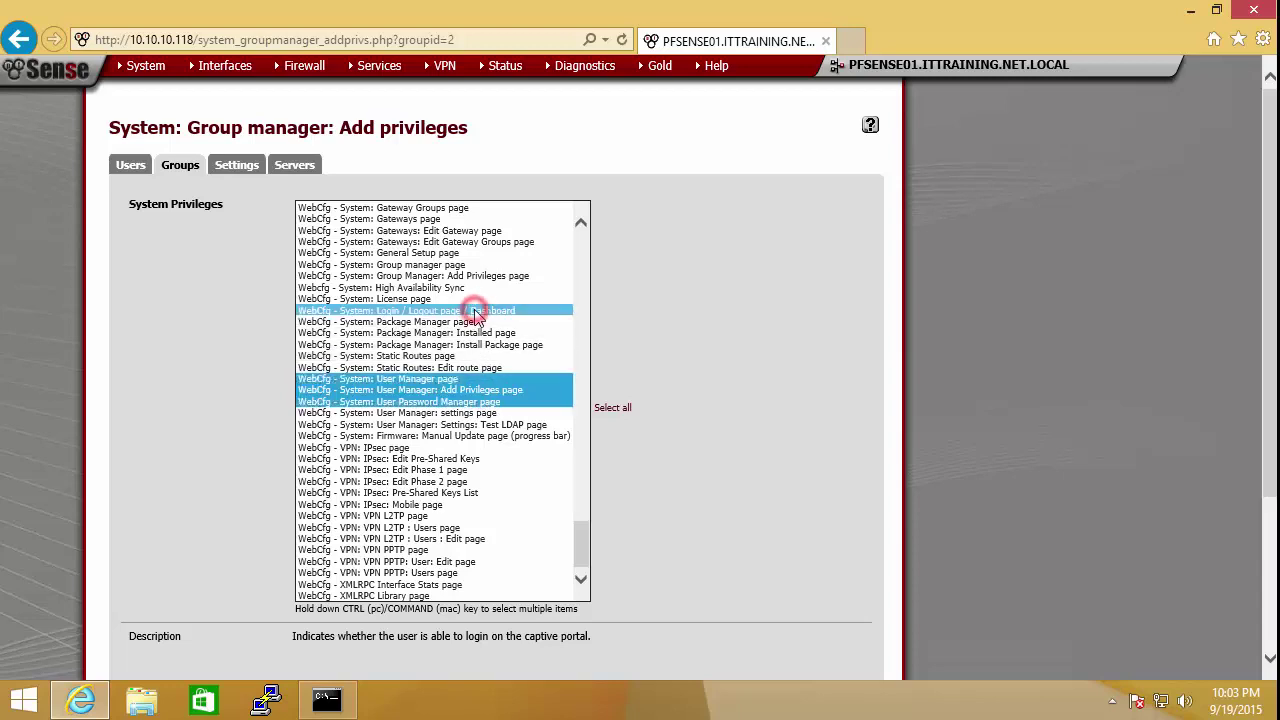
pyautogui.keyDown('ctrl'); pyautogui.click(487, 424); pyautogui.keyUp('ctrl')
pyautogui.keyDown('ctrl'); pyautogui.click(443, 412); pyautogui.keyUp('ctrl')
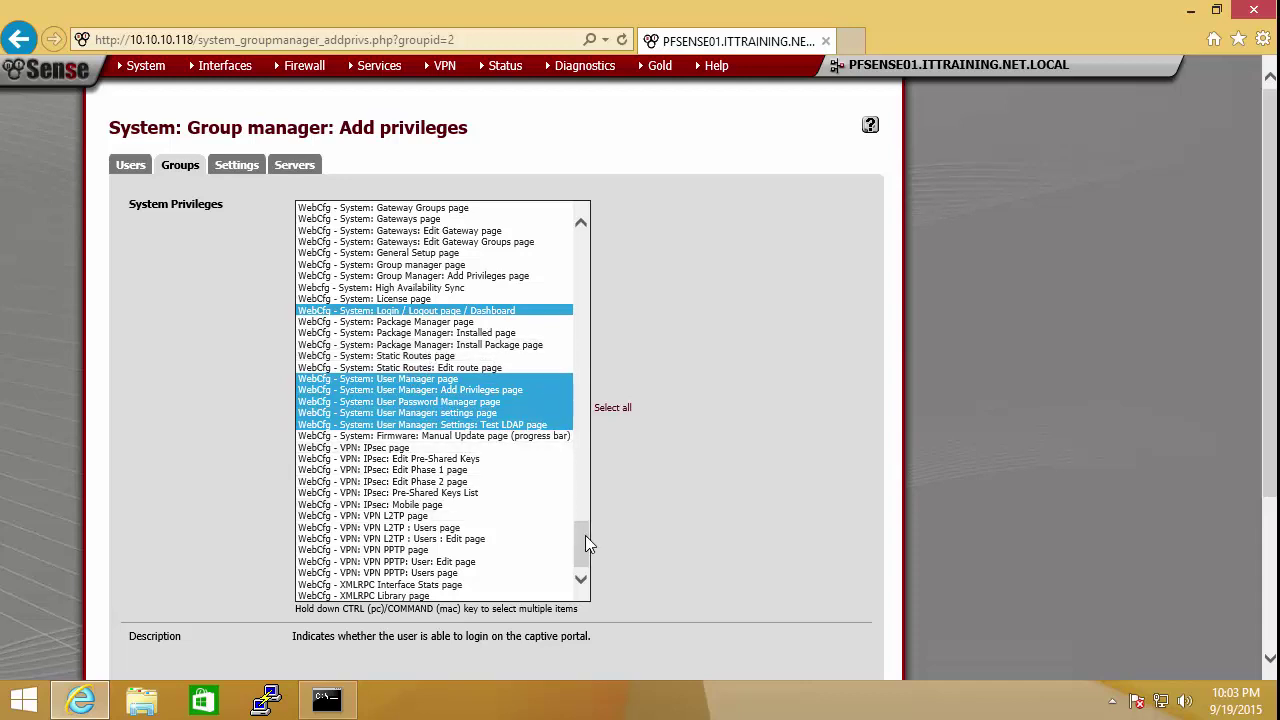
# Step: Add General Setup, Group manager and Group Manager: Add Privileges privileges, then save
pyautogui.moveTo(584, 536); pyautogui.dragTo(580, 521)
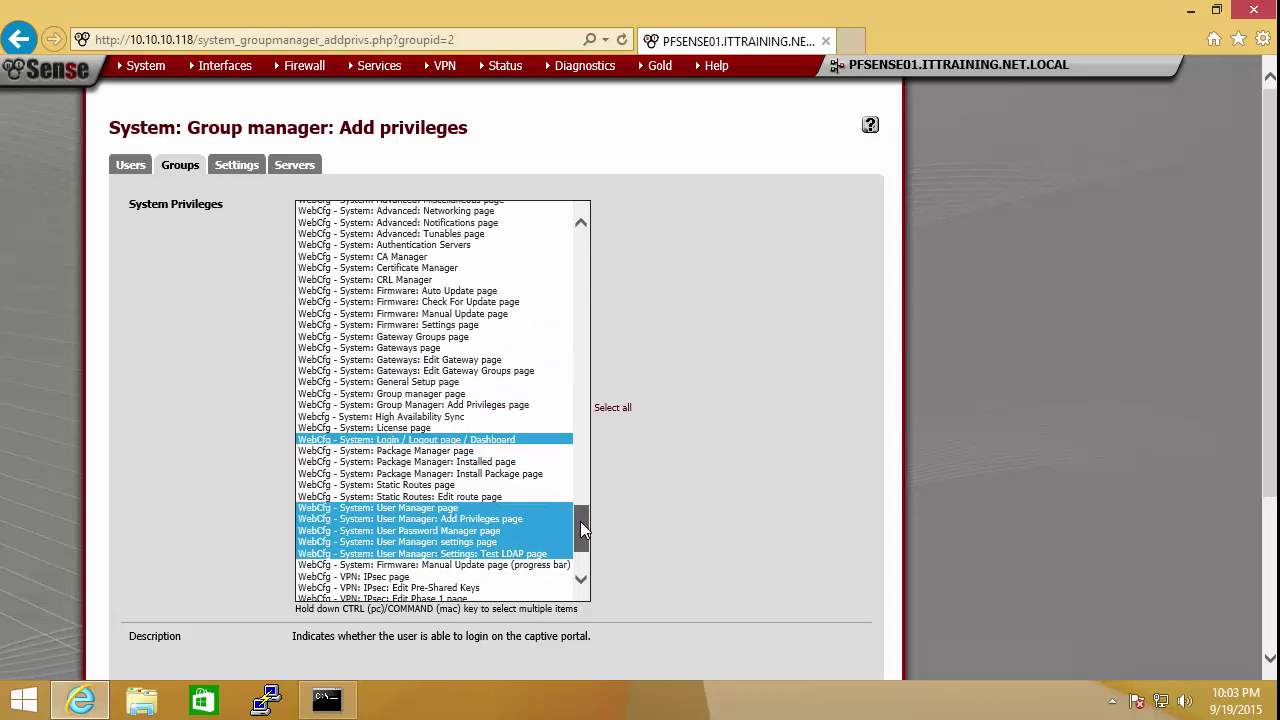
pyautogui.keyDown('ctrl'); pyautogui.click(431, 384); pyautogui.keyUp('ctrl')
pyautogui.keyDown('ctrl'); pyautogui.click(432, 394); pyautogui.keyUp('ctrl')
pyautogui.keyDown('ctrl'); pyautogui.click(432, 405); pyautogui.keyUp('ctrl')
pyautogui.click(582, 535)
pyautogui.moveTo(582, 535); pyautogui.dragTo(584, 575)
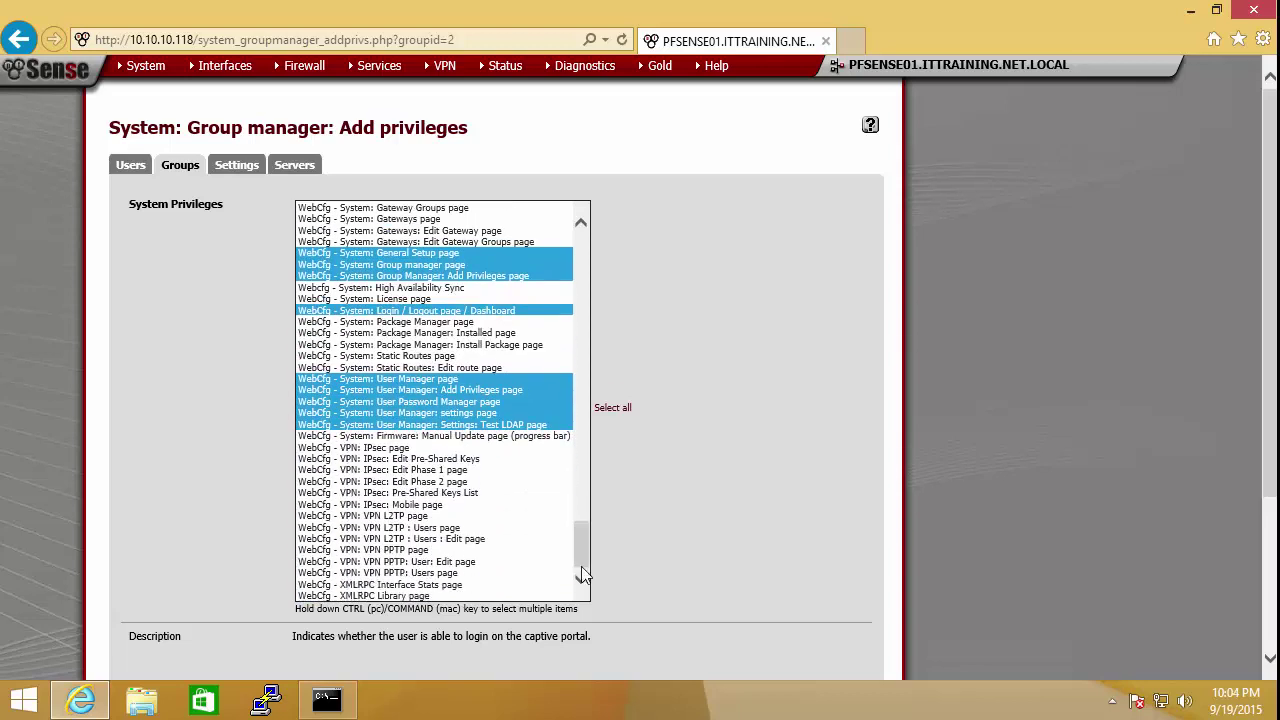
pyautogui.scroll(-3, 500, 528)
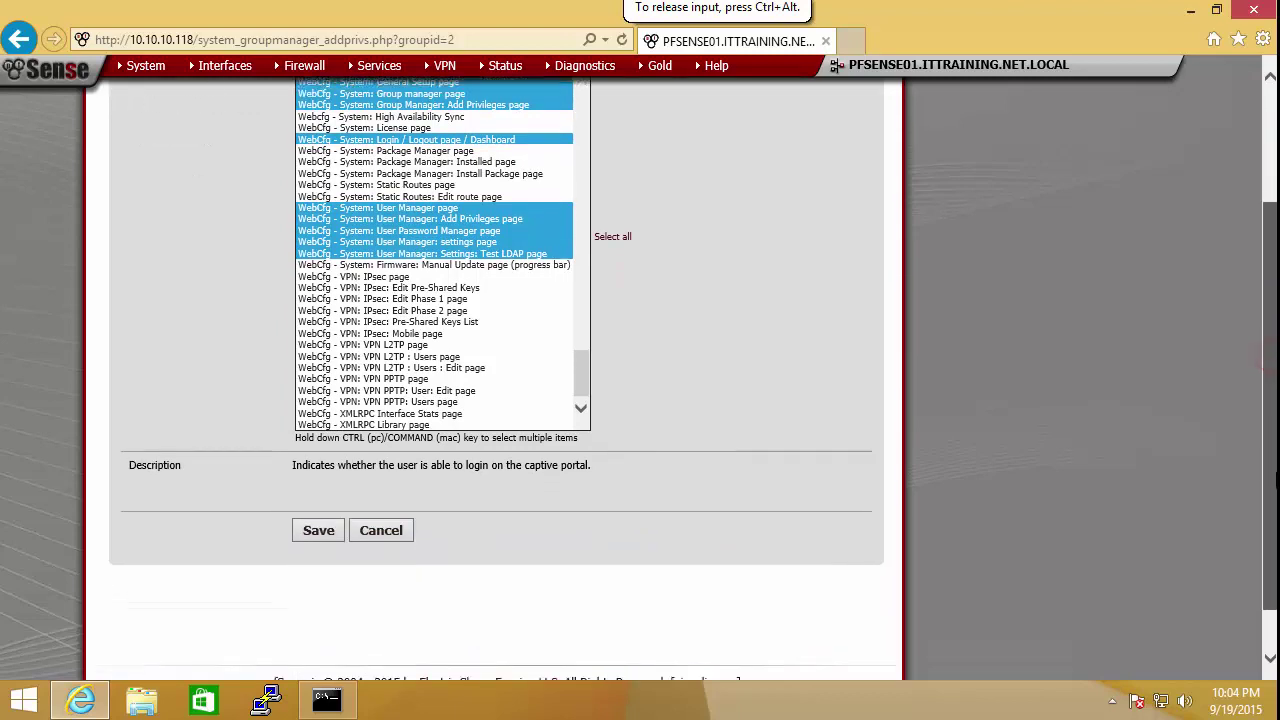
pyautogui.click(314, 518)
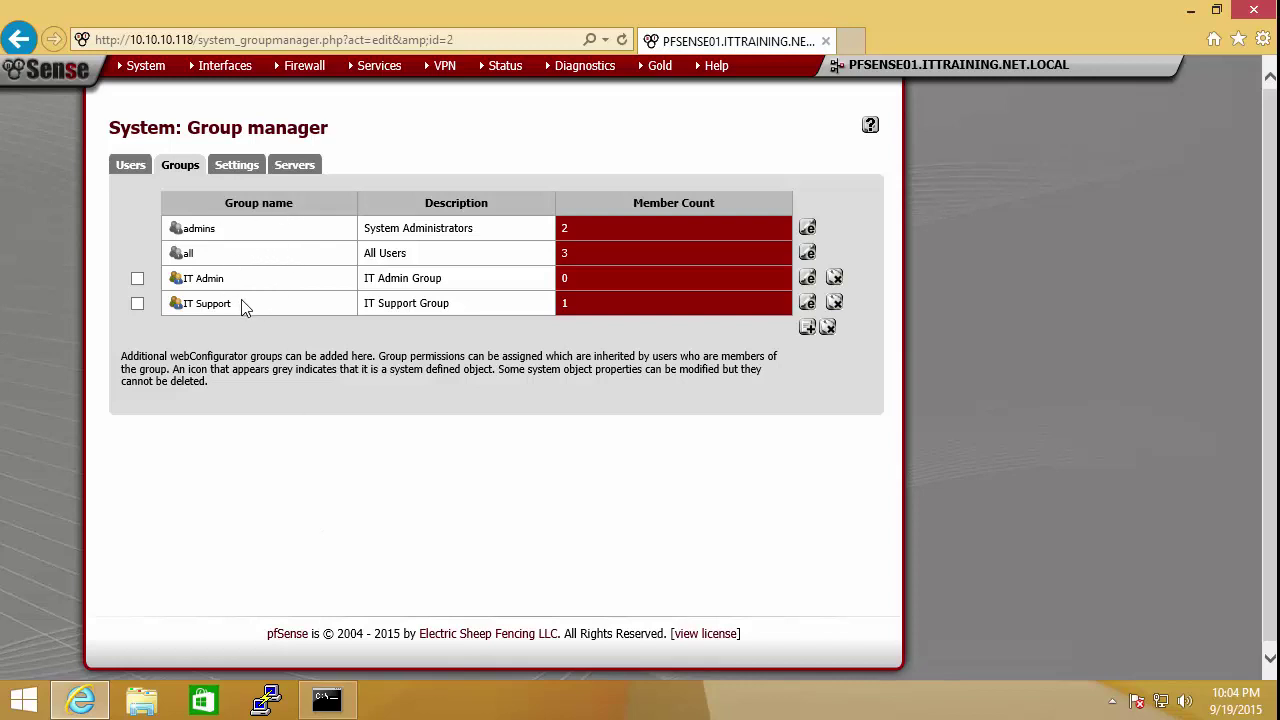
# Step: Log out and sign back in as the new admin user, declining to save the password
pyautogui.moveTo(148, 68)
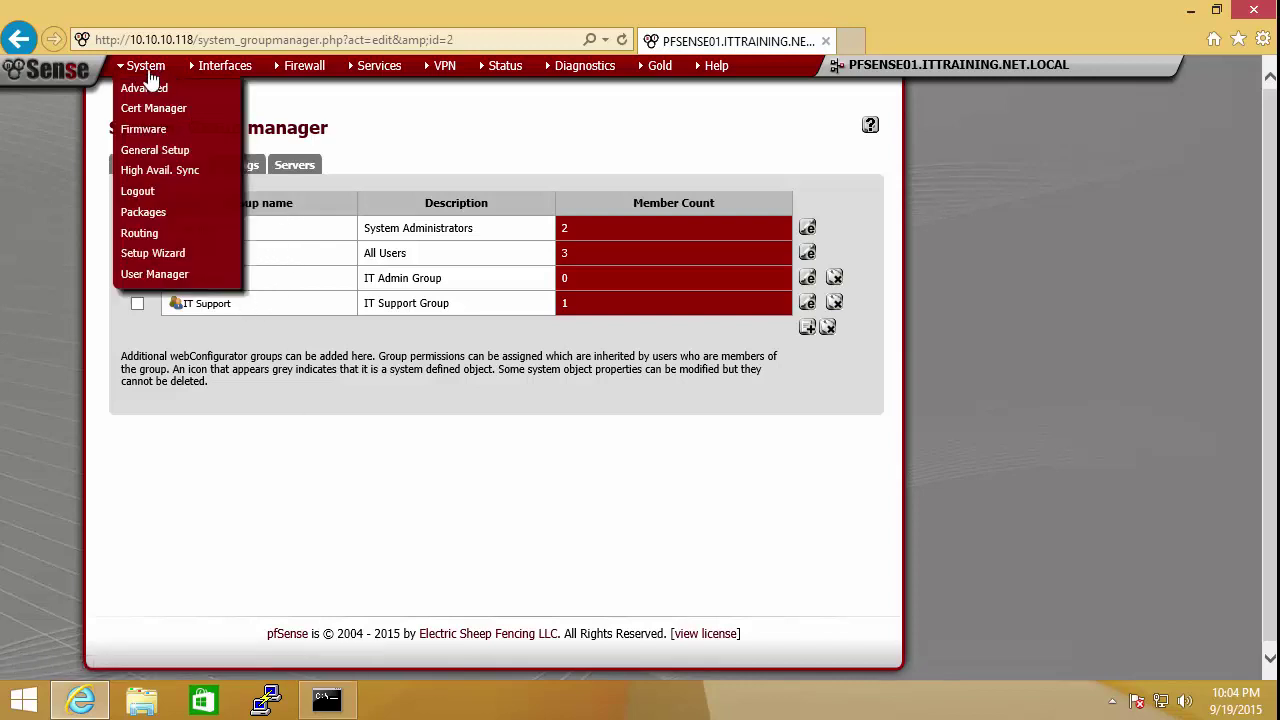
pyautogui.click(146, 191)
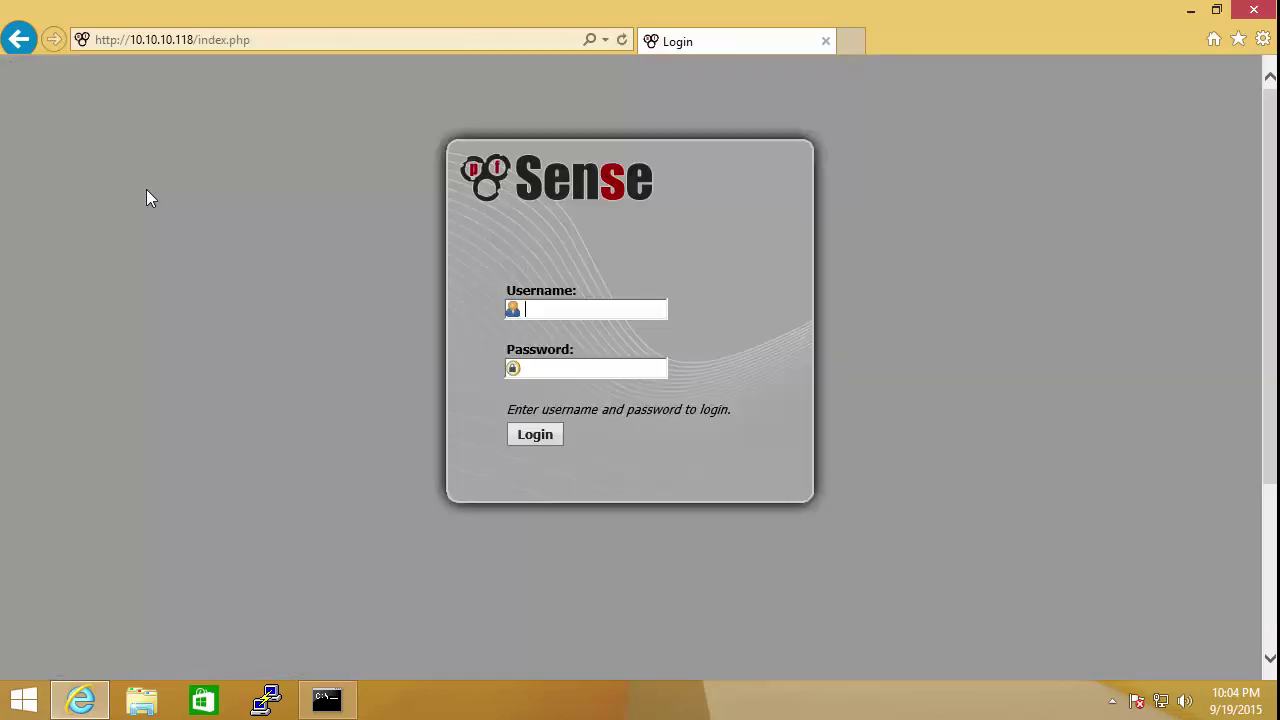
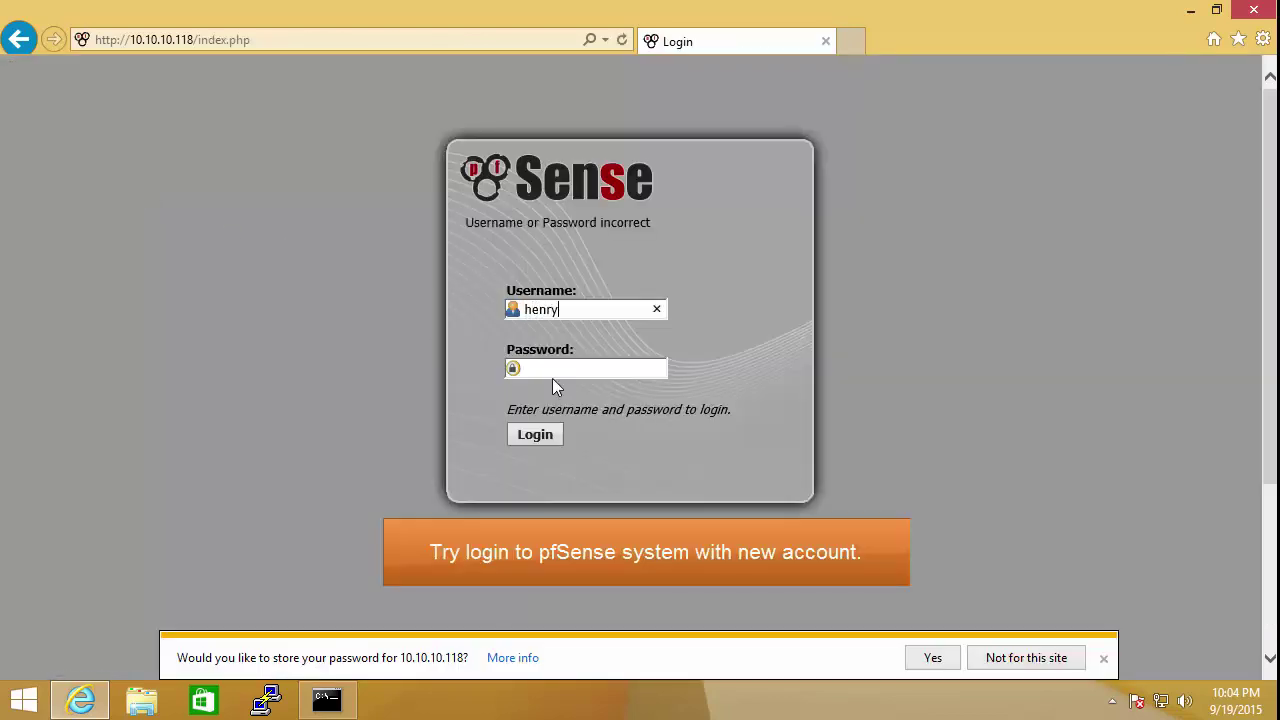
pyautogui.press('Tab')
pyautogui.write('p')
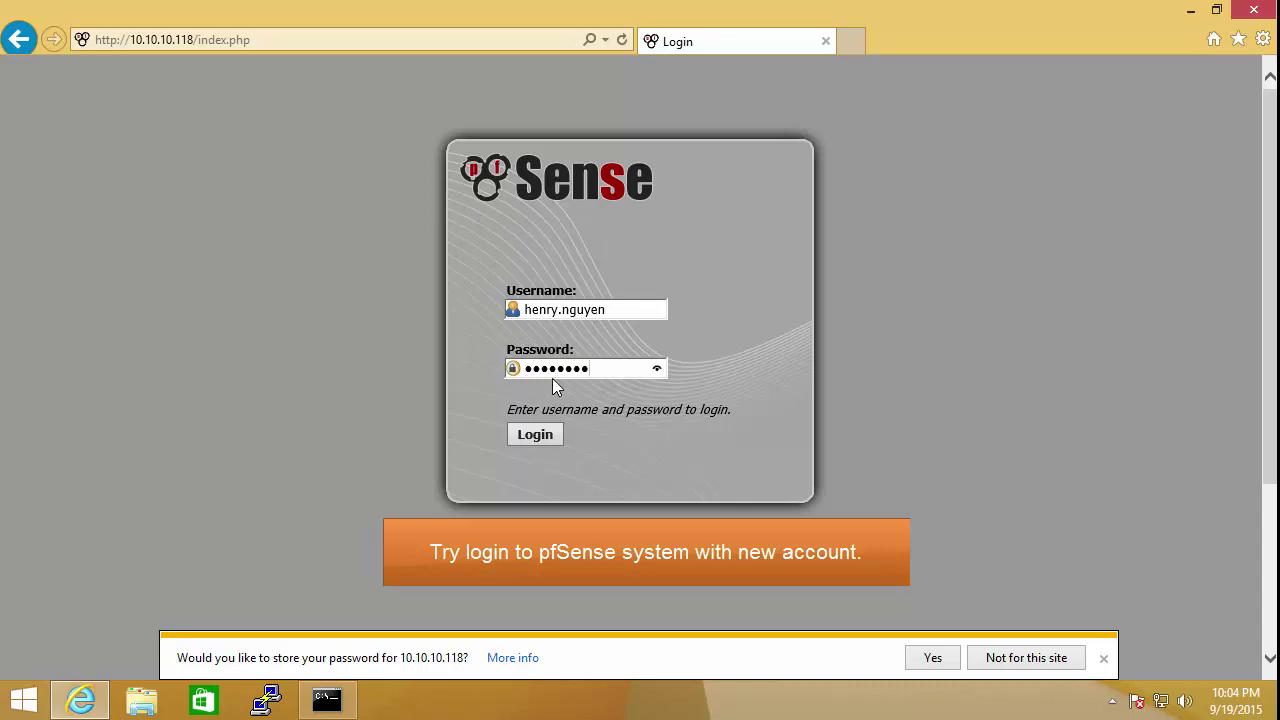
pyautogui.click(546, 433)
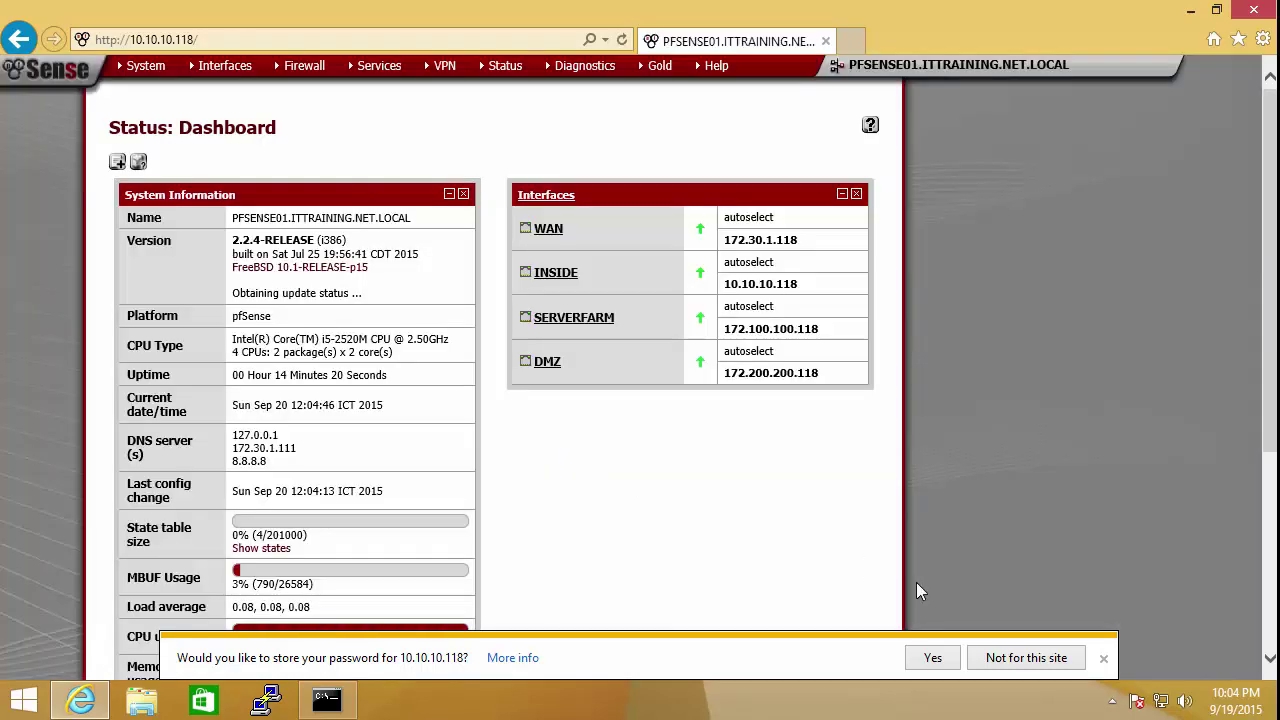
pyautogui.click(1101, 662)
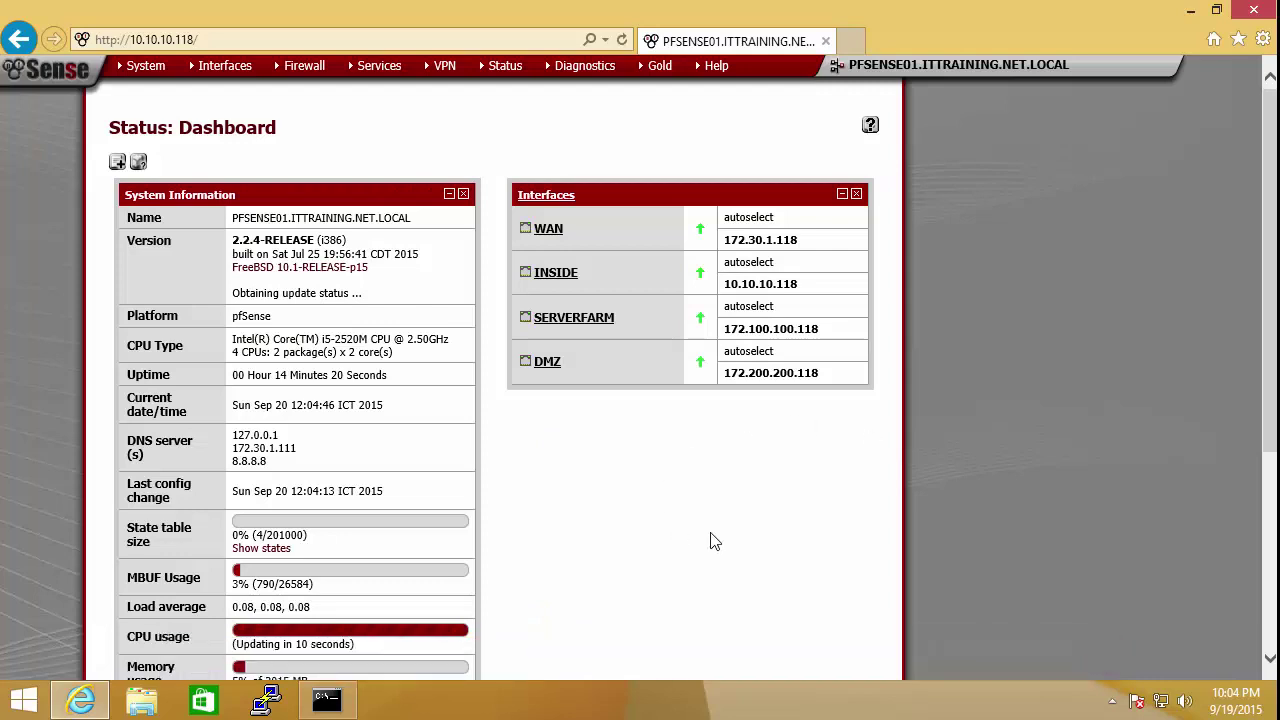
pyautogui.moveTo(1272, 165); pyautogui.dragTo(1272, 212)
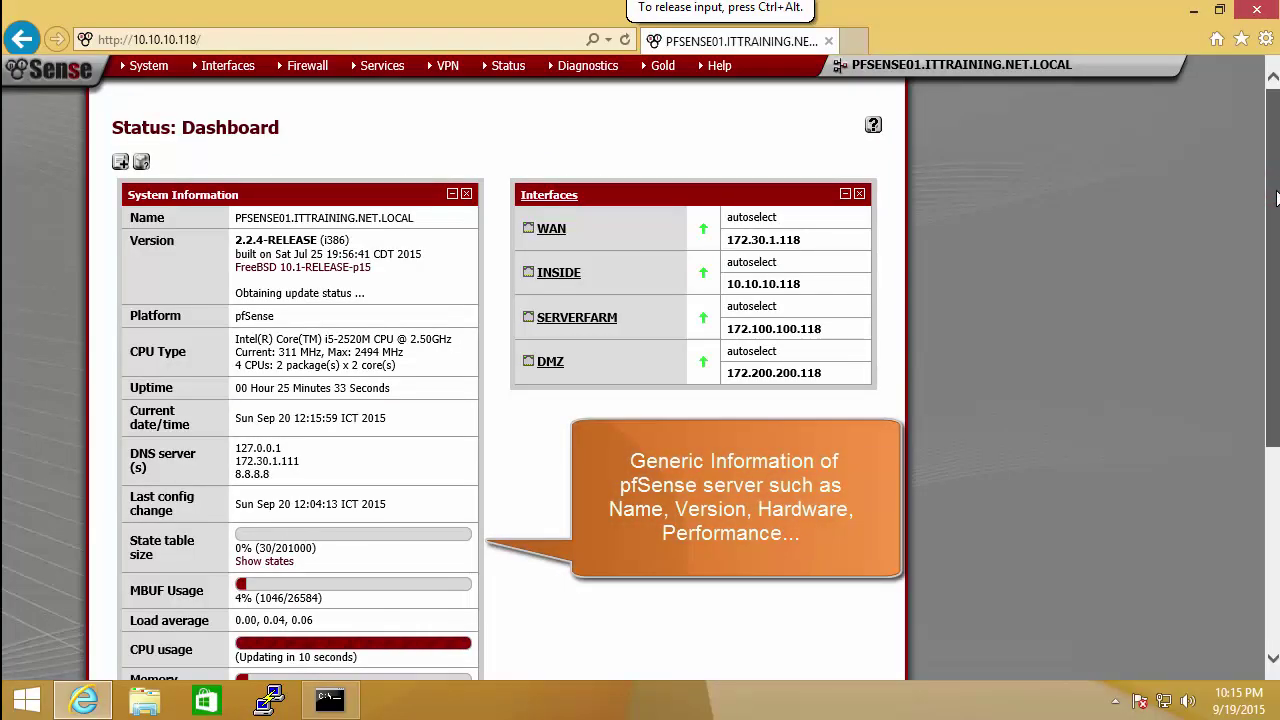
pyautogui.moveTo(1276, 197); pyautogui.dragTo(1277, 352)
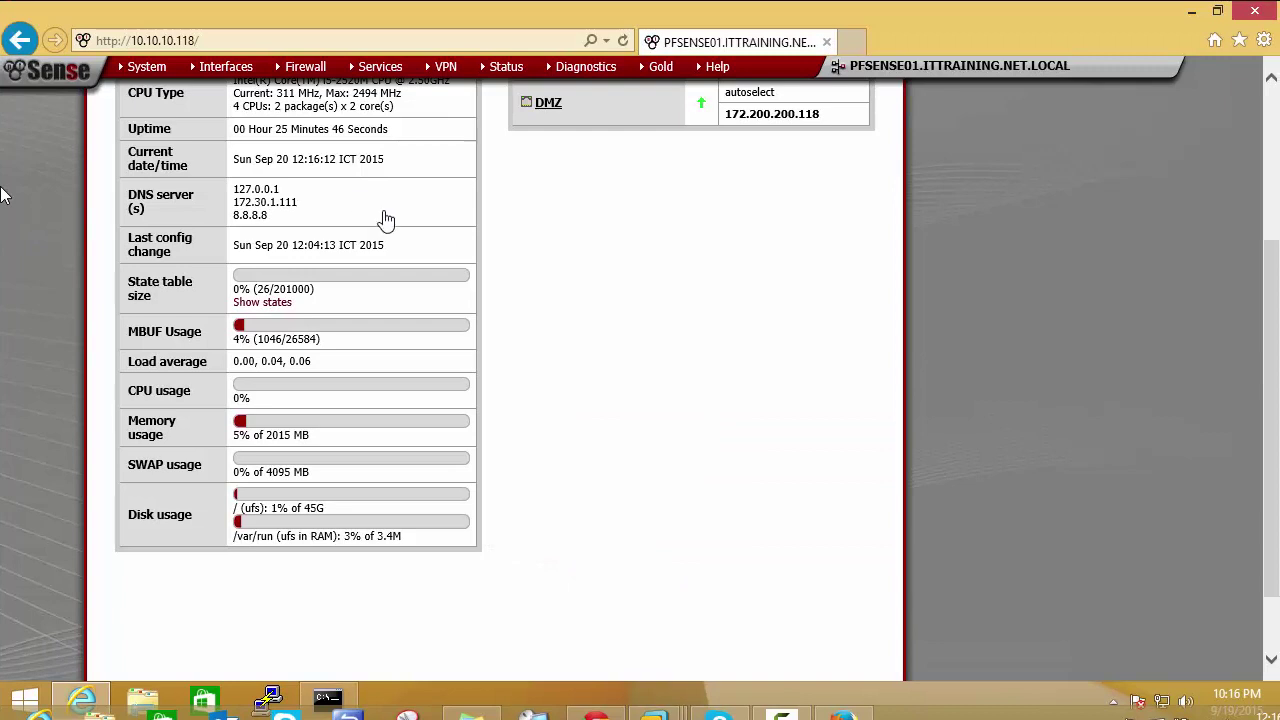
# Step: Run the firmware Auto Update check and confirm it reports the latest version
pyautogui.click(617, 297)
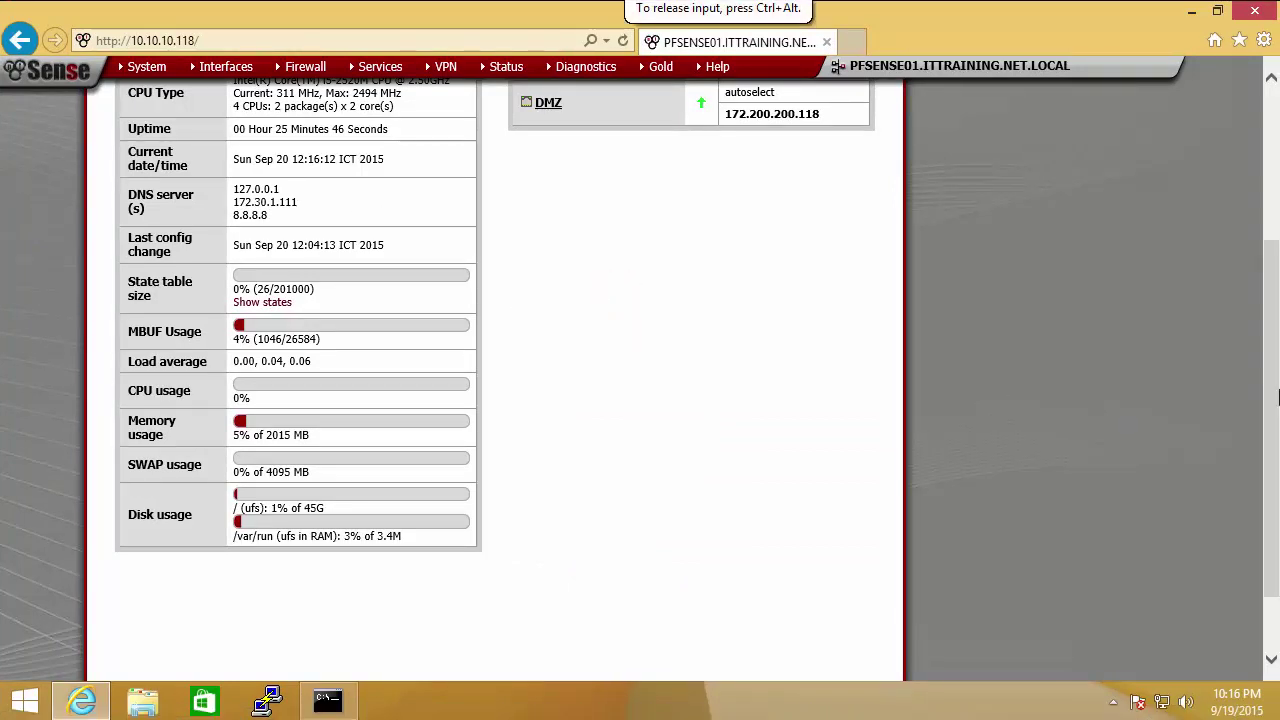
pyautogui.scroll(3, 1270, 397)
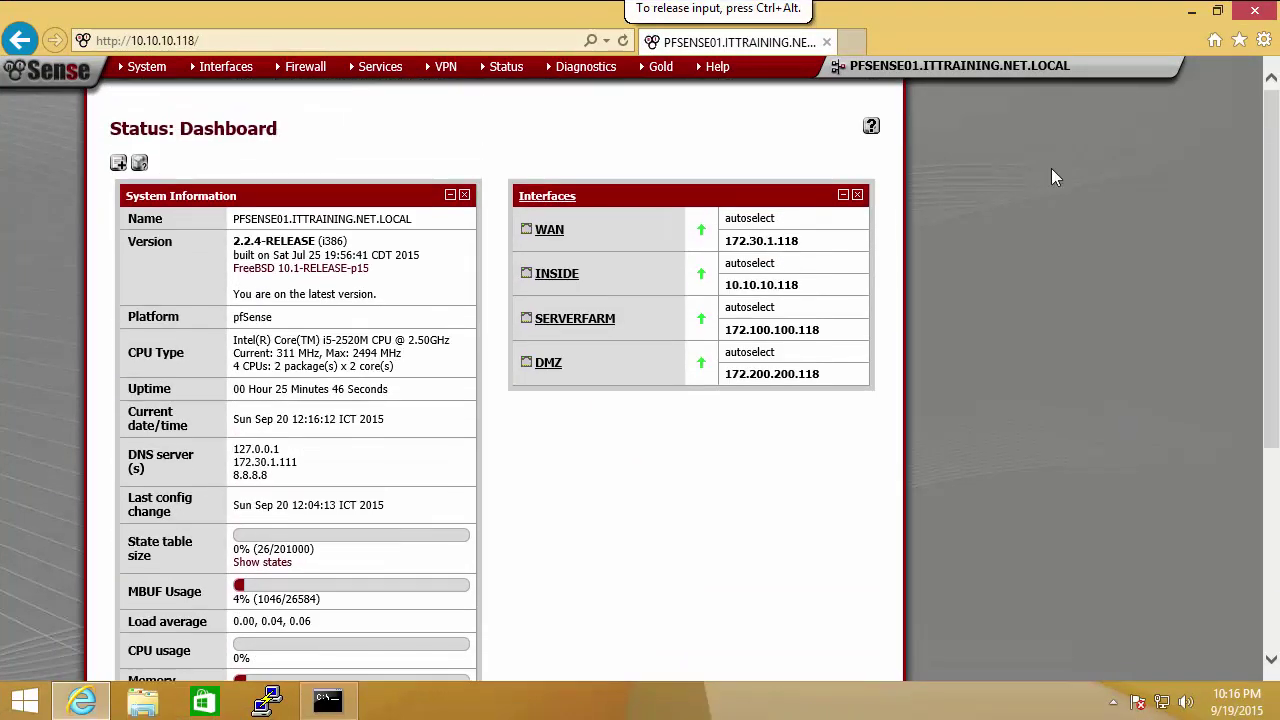
pyautogui.moveTo(147, 66)
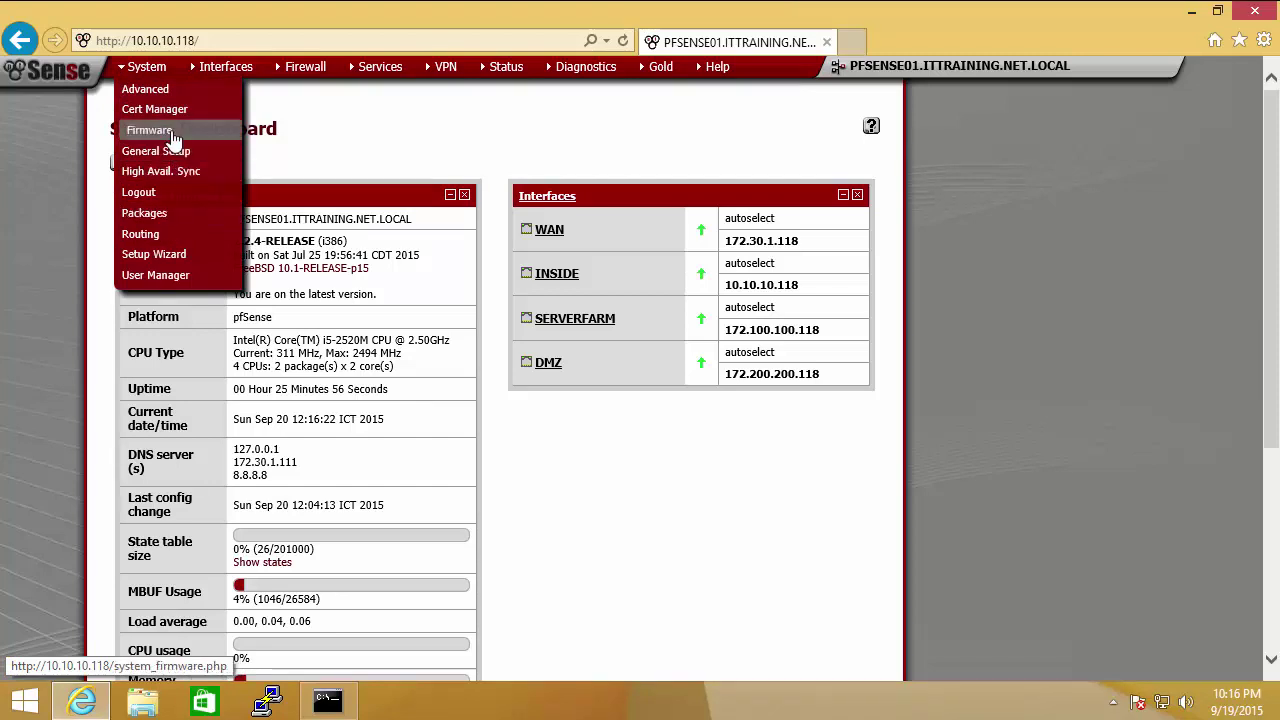
pyautogui.click(150, 130)
pyautogui.click(250, 168)
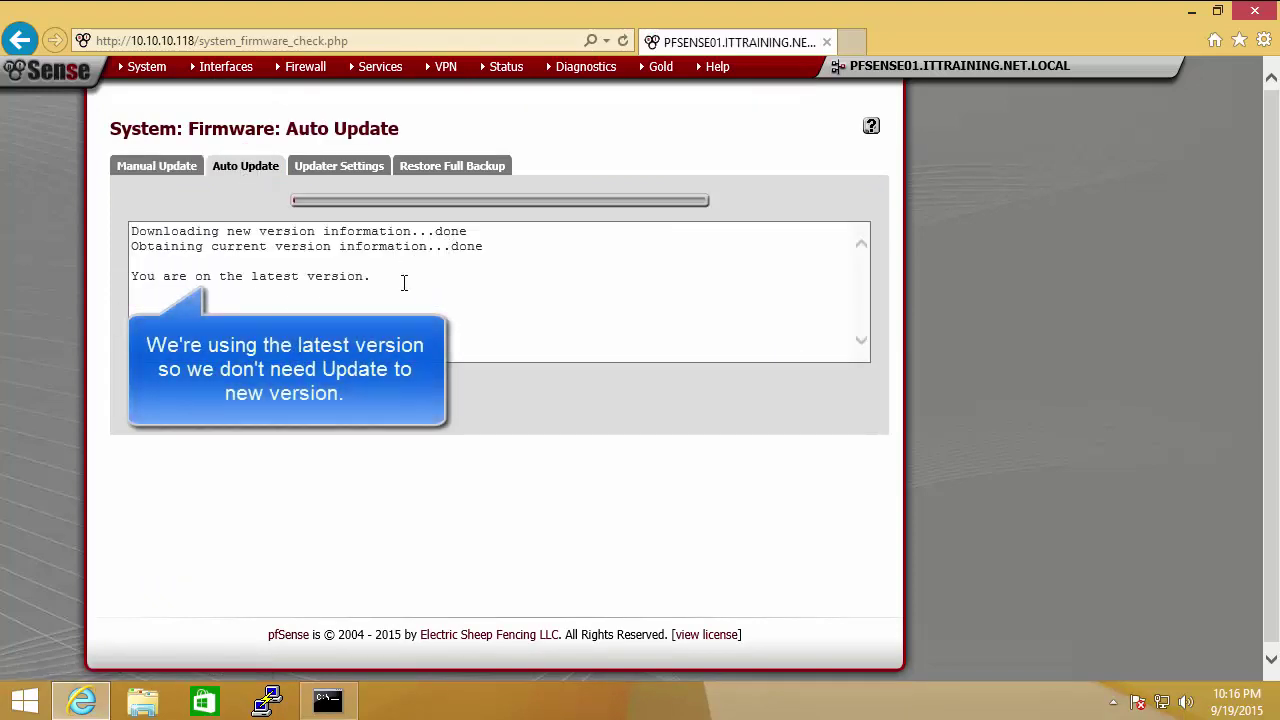
pyautogui.moveTo(397, 278); pyautogui.dragTo(135, 232)
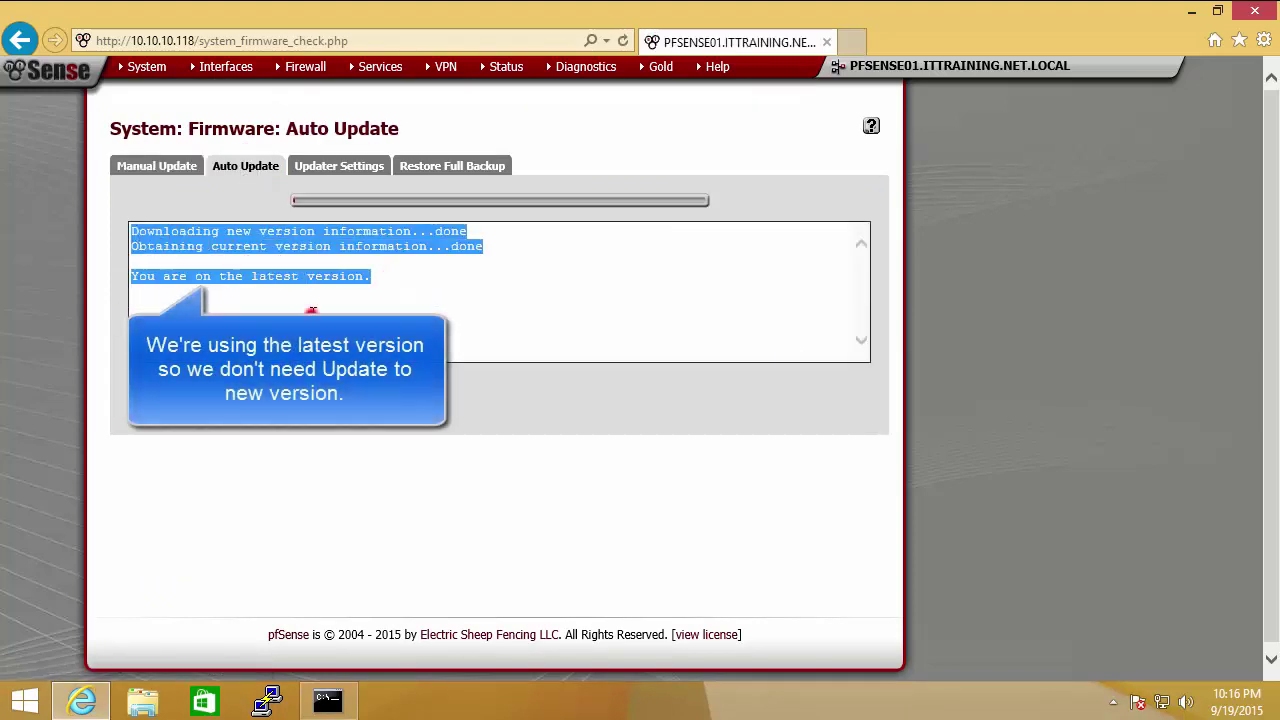
pyautogui.click(311, 313)
pyautogui.moveTo(368, 277); pyautogui.dragTo(131, 277)
pyautogui.click(333, 315)
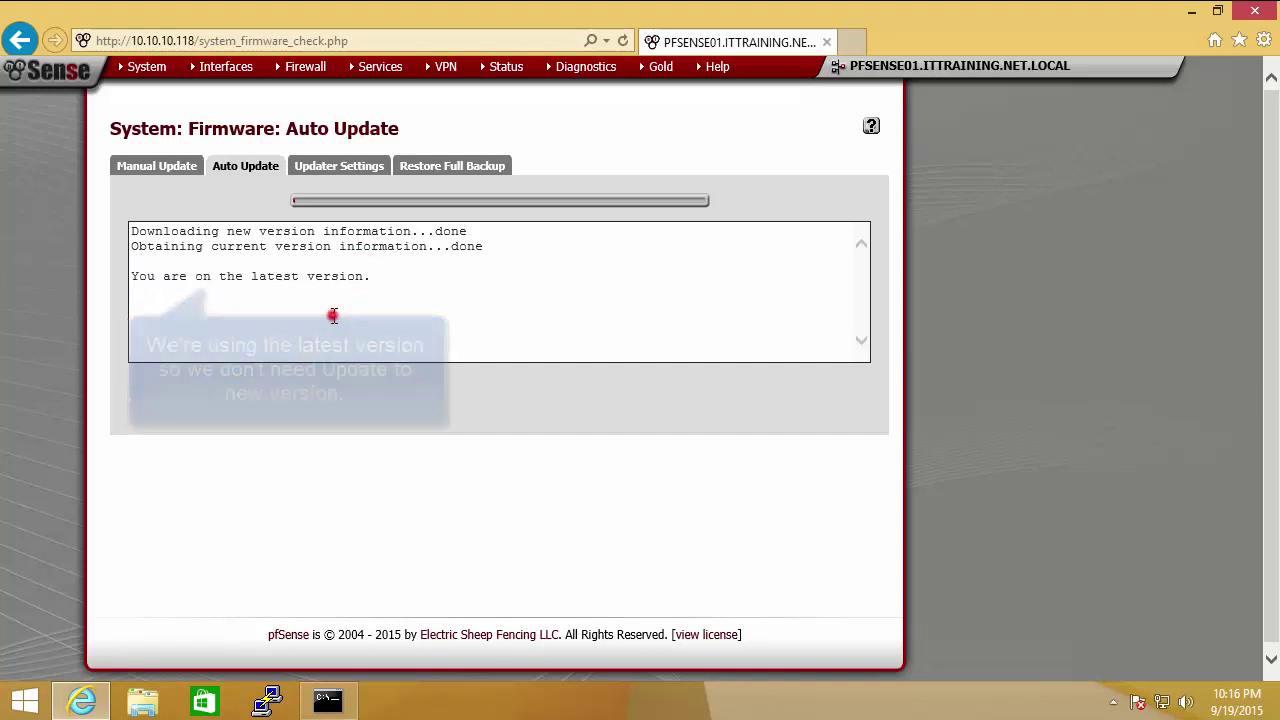
# Step: Review the Updater Settings and Manual Update tabs, then return to Auto Update
pyautogui.click(340, 172)
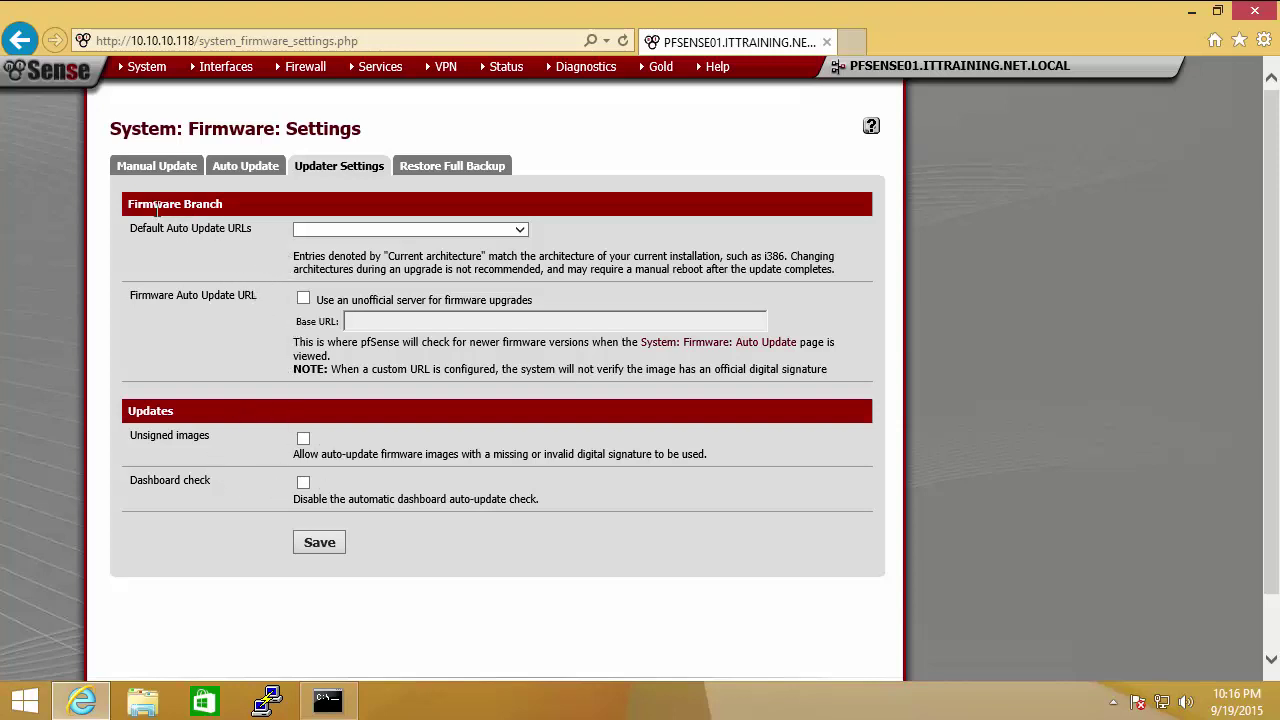
pyautogui.moveTo(130, 206); pyautogui.dragTo(200, 217)
pyautogui.moveTo(190, 418); pyautogui.dragTo(136, 411)
pyautogui.click(170, 168)
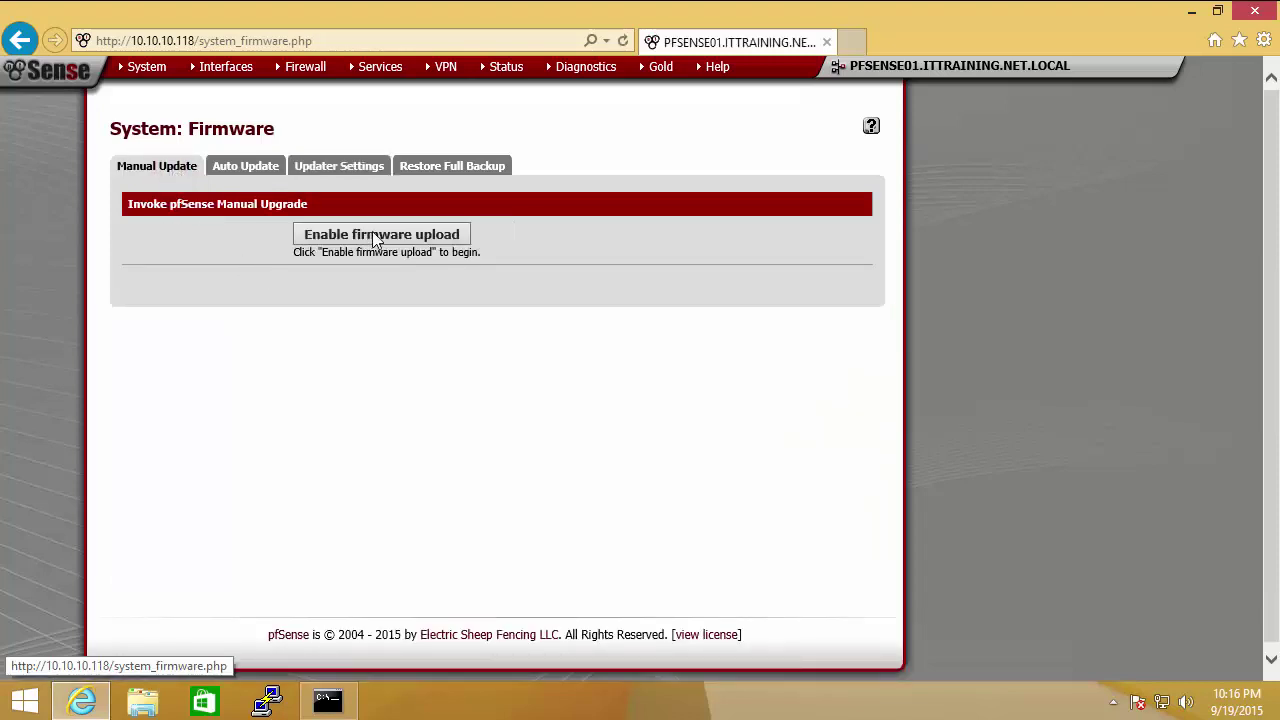
pyautogui.click(252, 176)
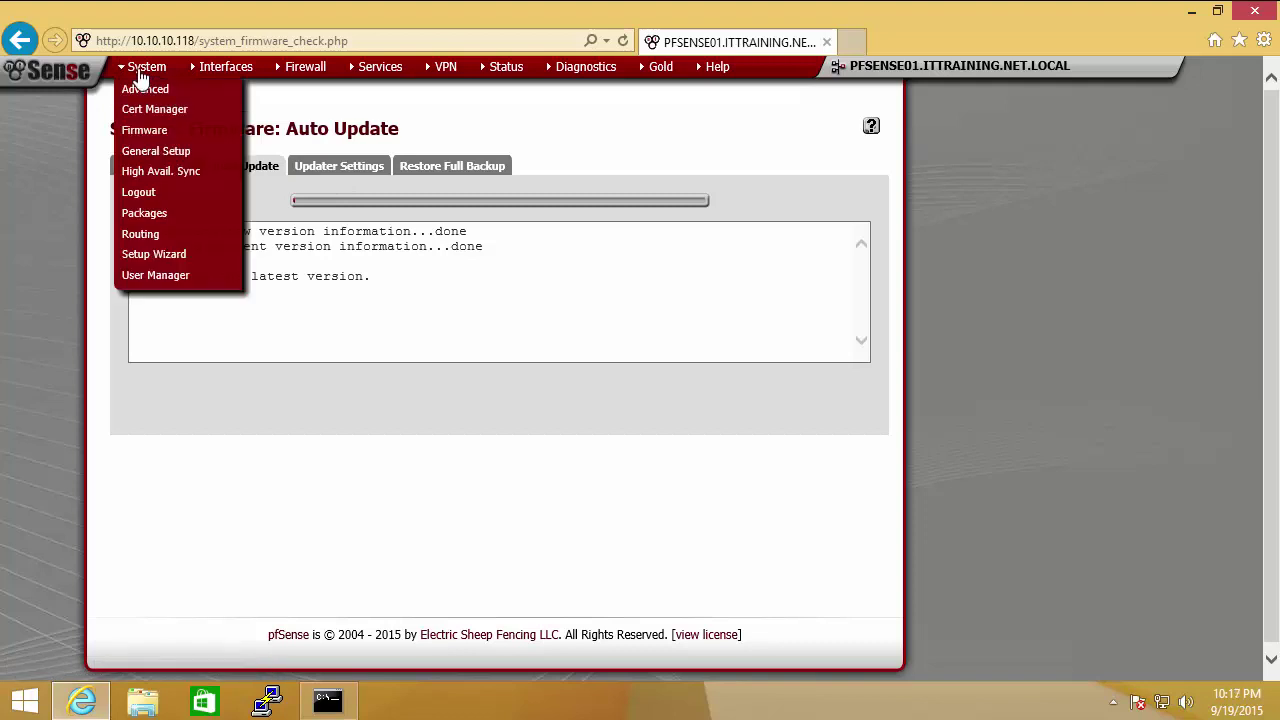
# Step: Open System > Packages and browse the Available Packages list
pyautogui.click(168, 220)
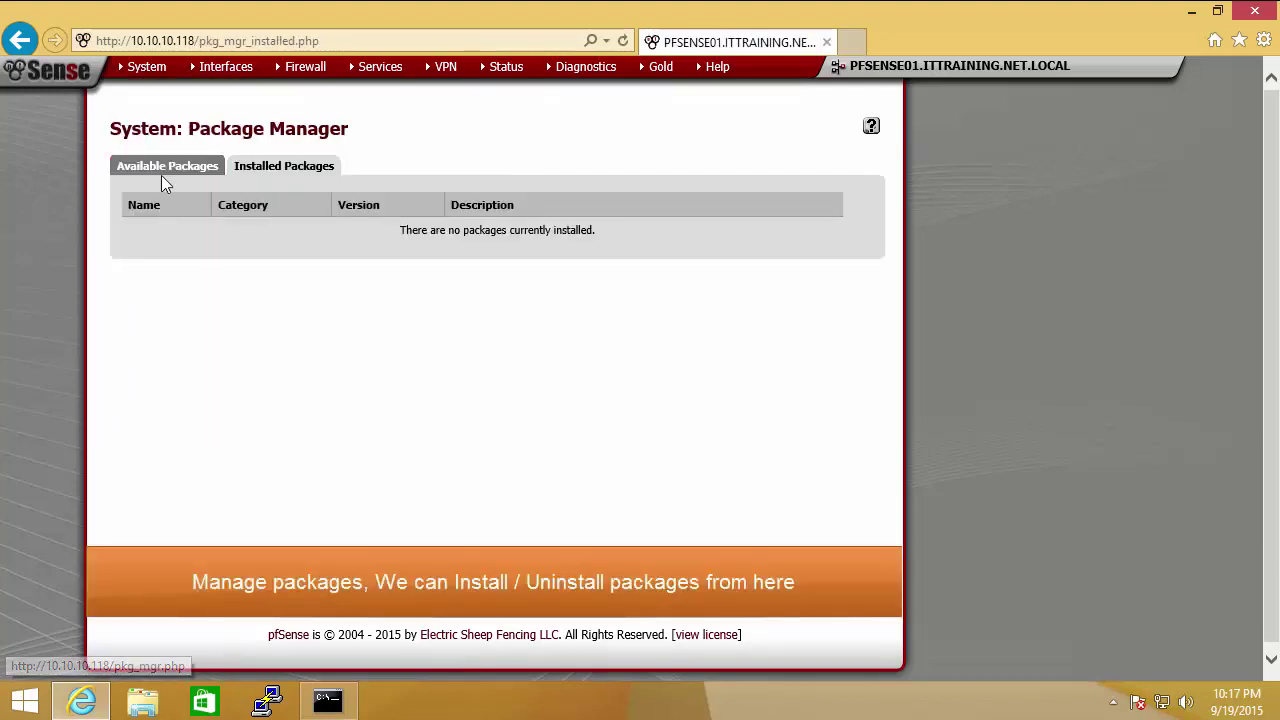
pyautogui.click(163, 170)
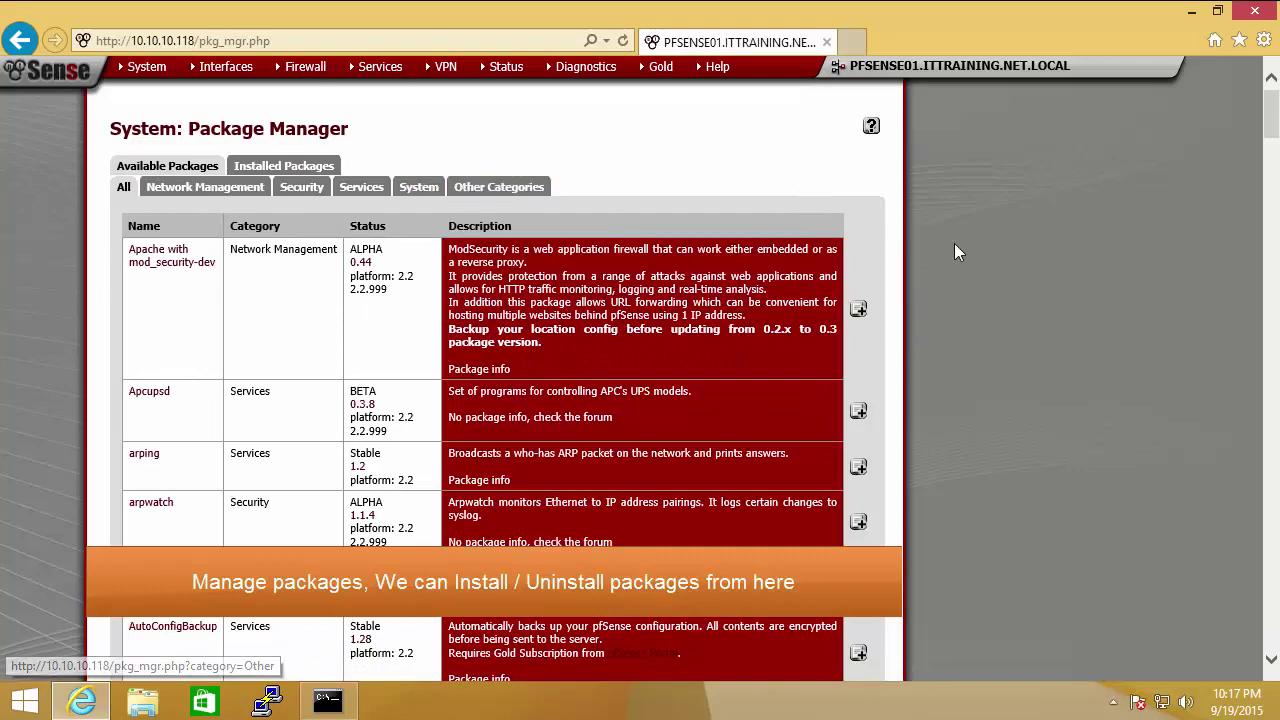
pyautogui.moveTo(1270, 123)
pyautogui.mouseDown()
pyautogui.moveTo(1270, 616)
pyautogui.moveTo(1273, 112)
pyautogui.mouseUp()
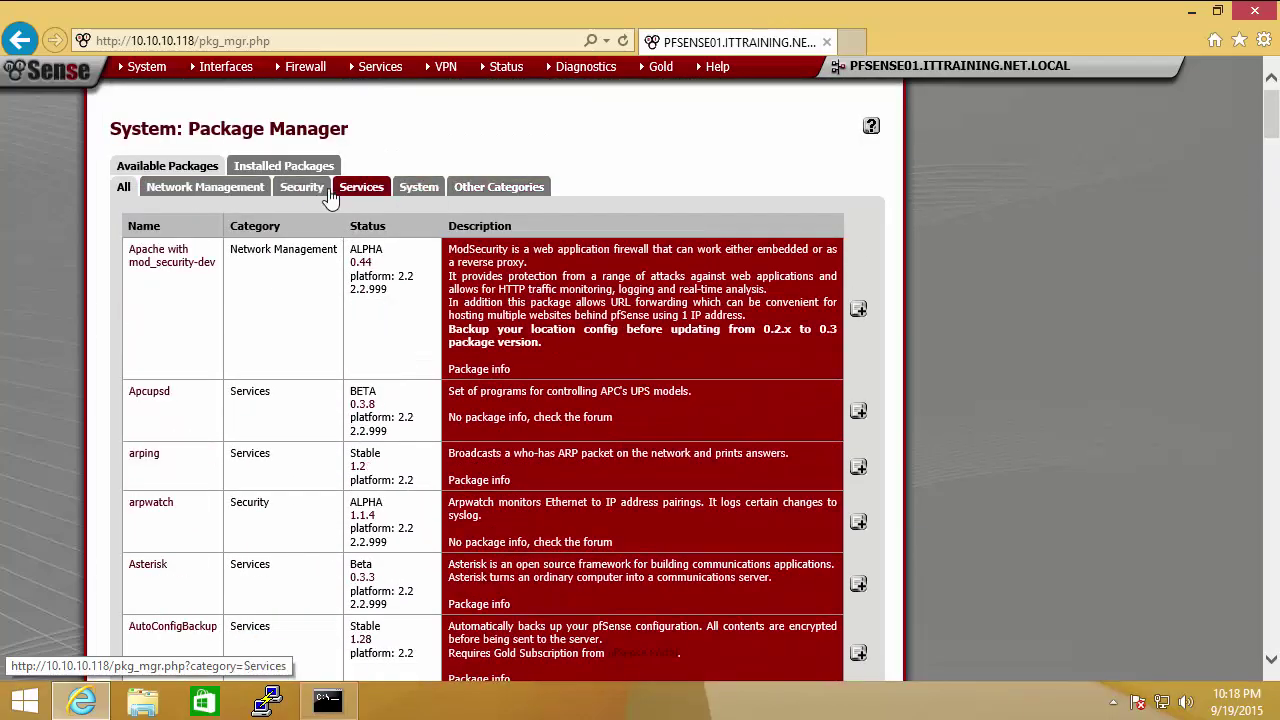
# Step: Browse the Network Management packages, highlighting the squidGuard and squidGuard-devel descriptions
pyautogui.click(220, 192)
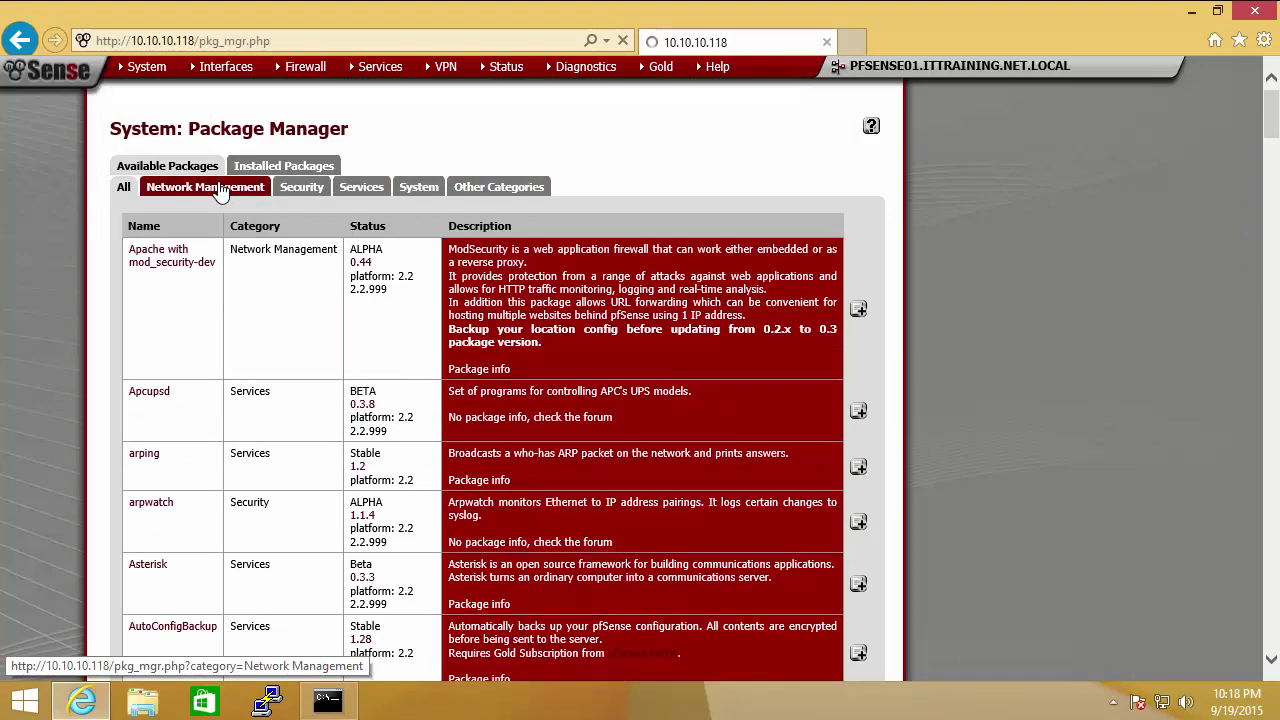
pyautogui.moveTo(1274, 156); pyautogui.dragTo(1276, 481)
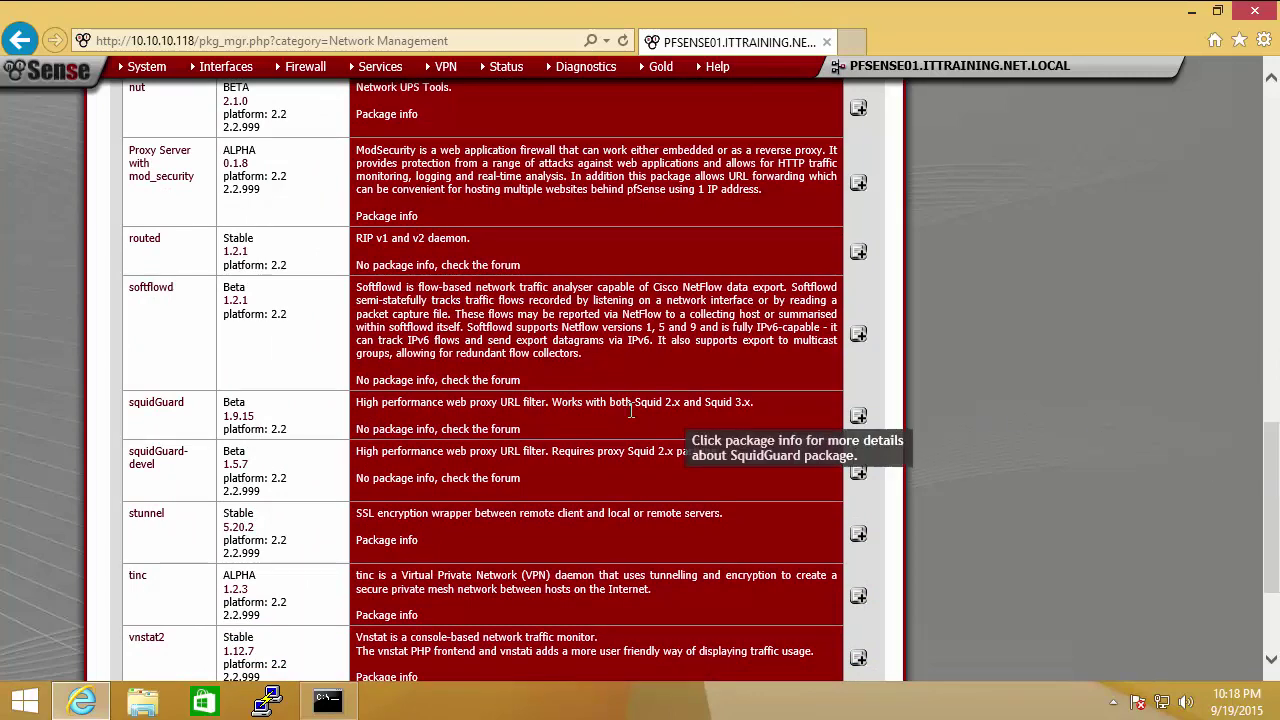
pyautogui.moveTo(356, 402); pyautogui.dragTo(740, 437)
pyautogui.moveTo(356, 451); pyautogui.dragTo(604, 474)
pyautogui.moveTo(1273, 428); pyautogui.dragTo(1273, 176)
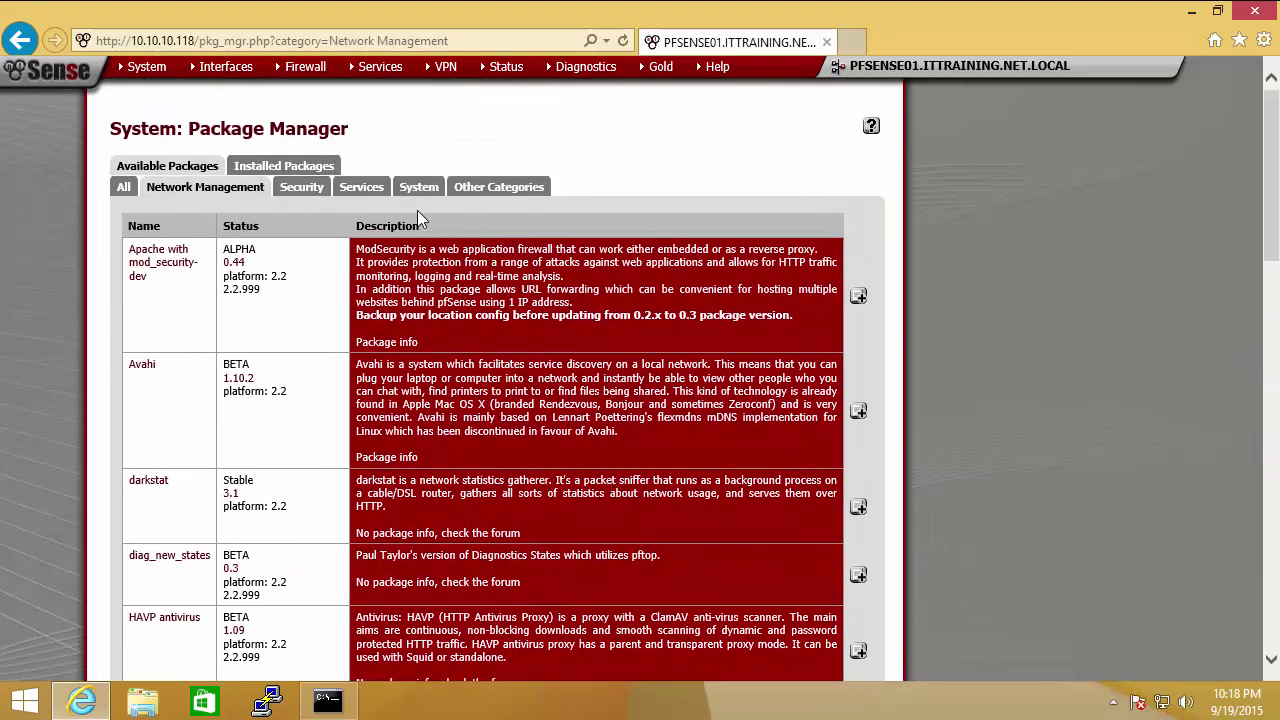
# Step: Filter to the Security packages and review snort, suricata, nmap and the rest
pyautogui.click(300, 195)
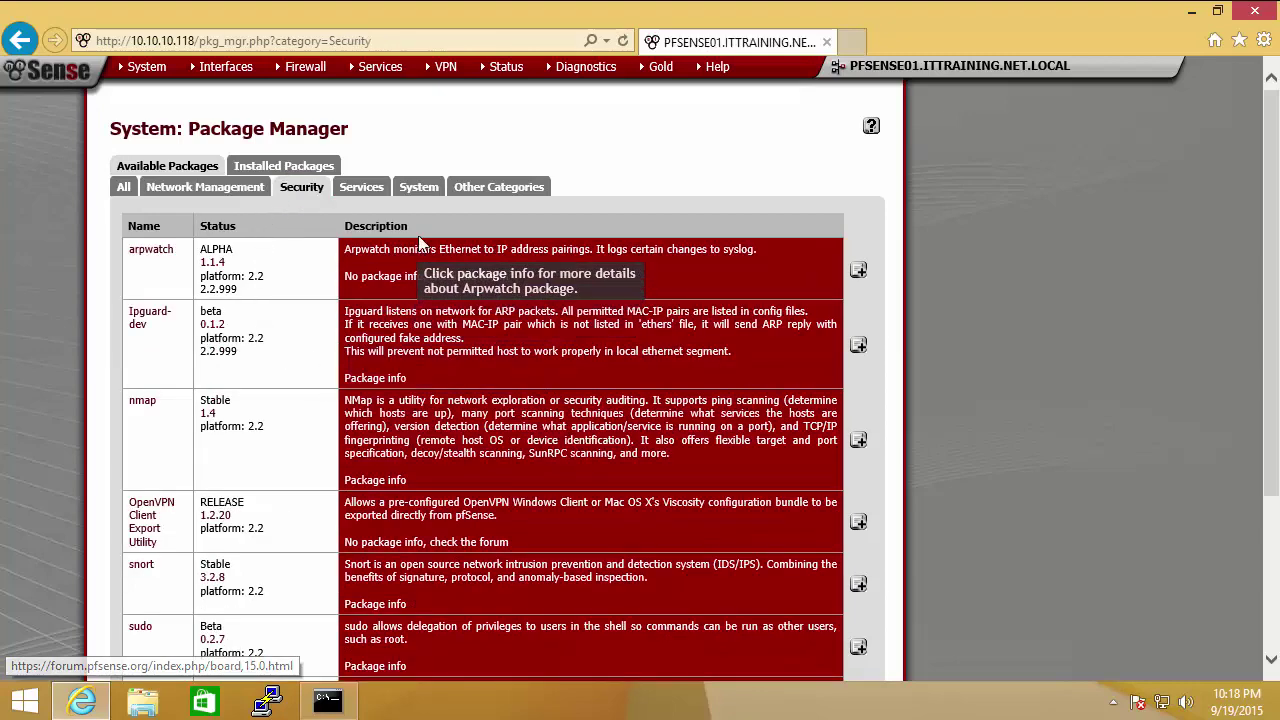
pyautogui.moveTo(1274, 218); pyautogui.dragTo(1175, 330)
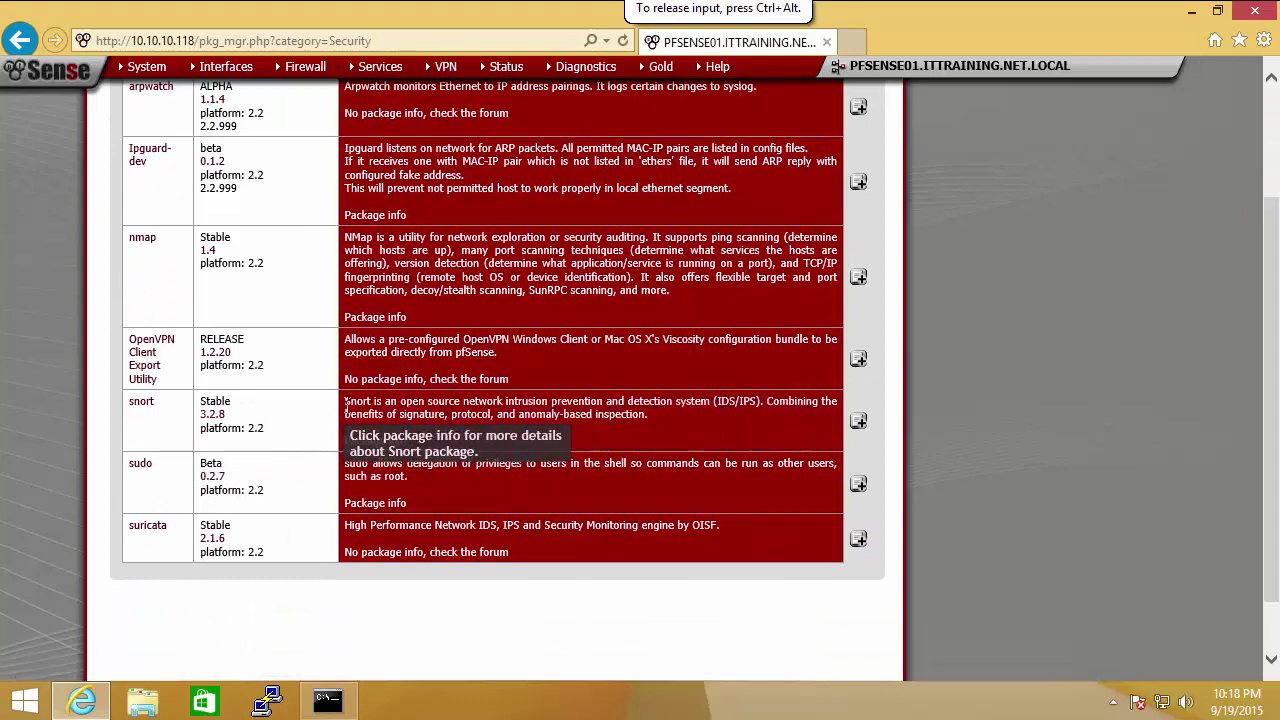
pyautogui.moveTo(345, 405); pyautogui.dragTo(673, 409)
pyautogui.click(702, 424)
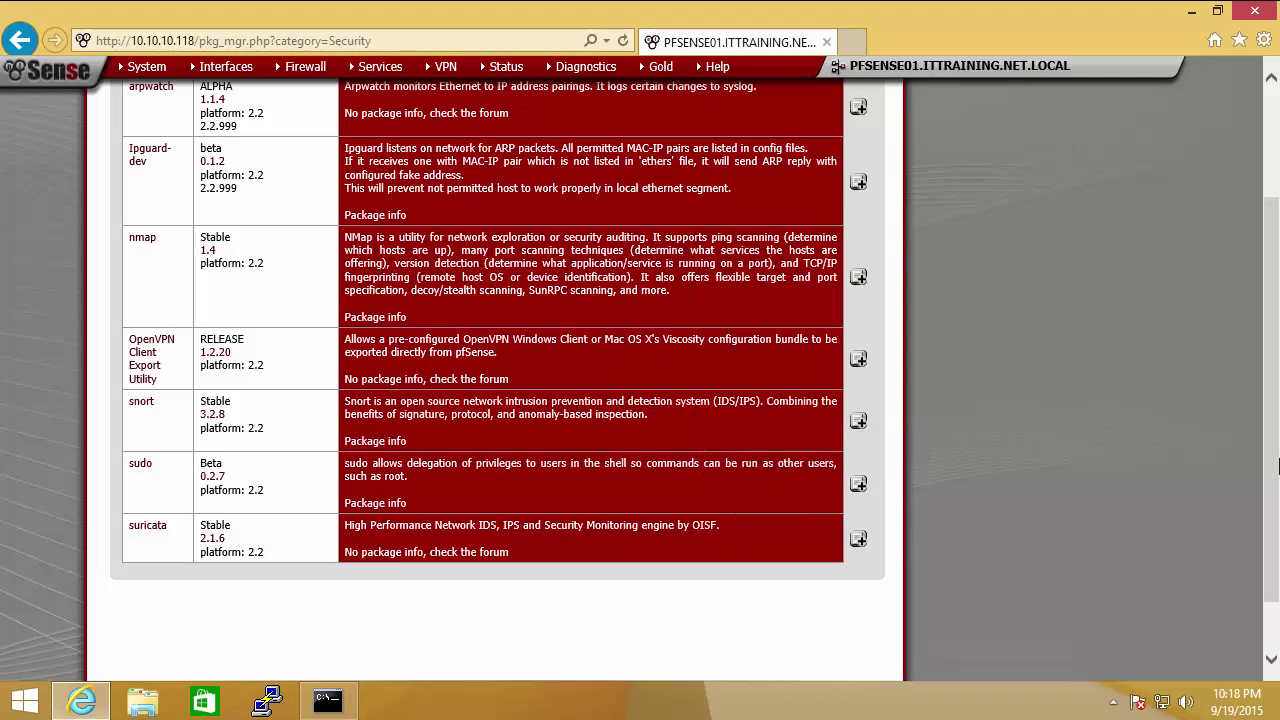
pyautogui.click(1277, 466)
pyautogui.scroll(3, 1277, 466)
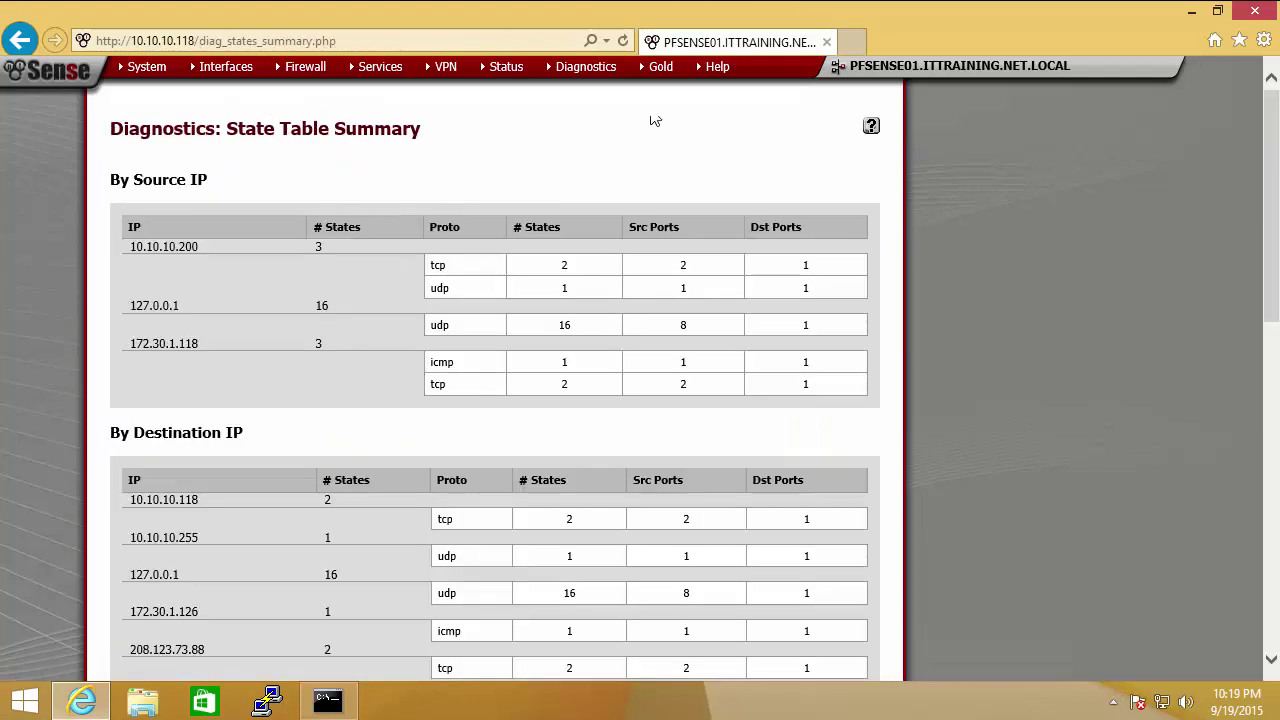
# Step: Run a DNS lookup for google.com from Diagnostics > DNS Lookup
pyautogui.moveTo(585, 75)
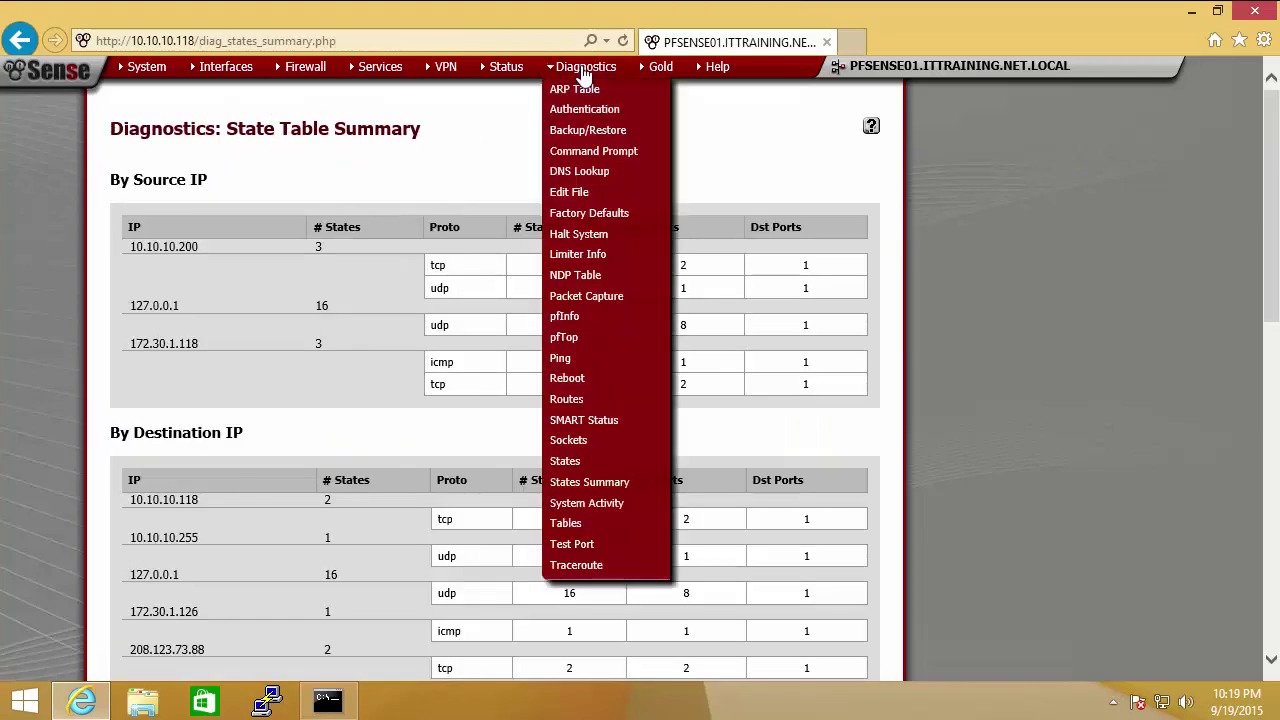
pyautogui.click(597, 177)
pyautogui.click(366, 199)
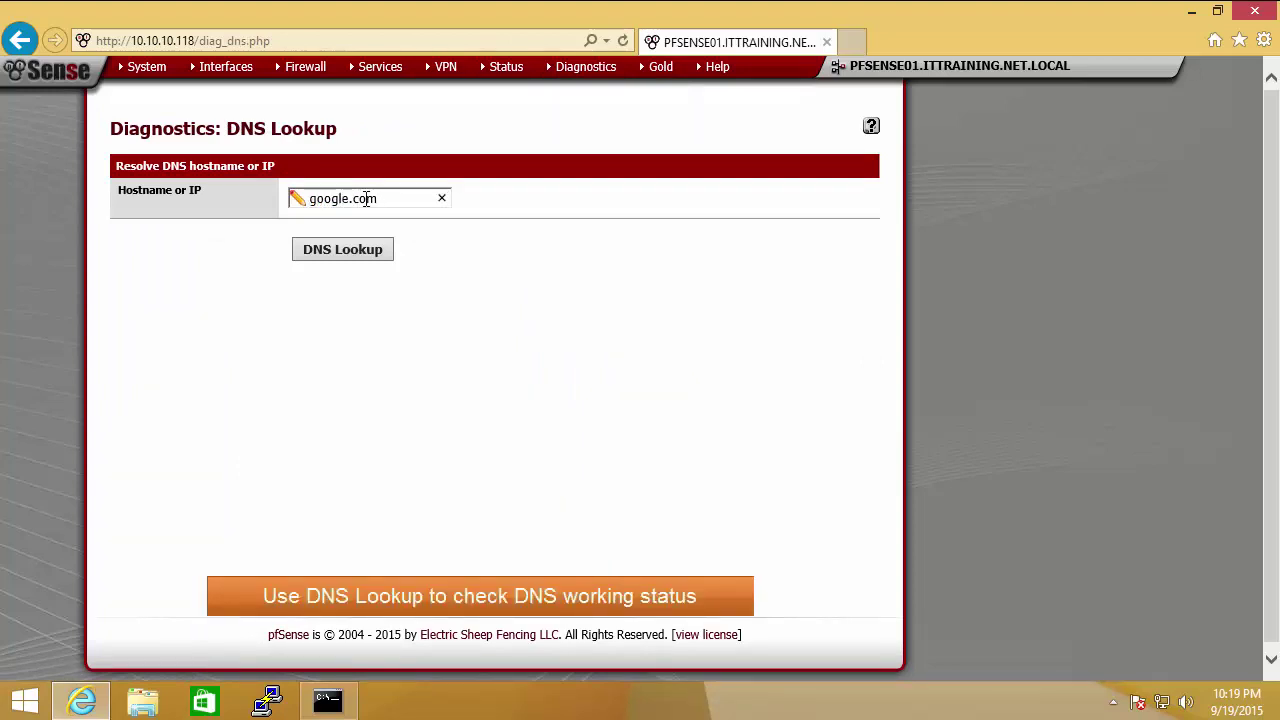
pyautogui.click(356, 250)
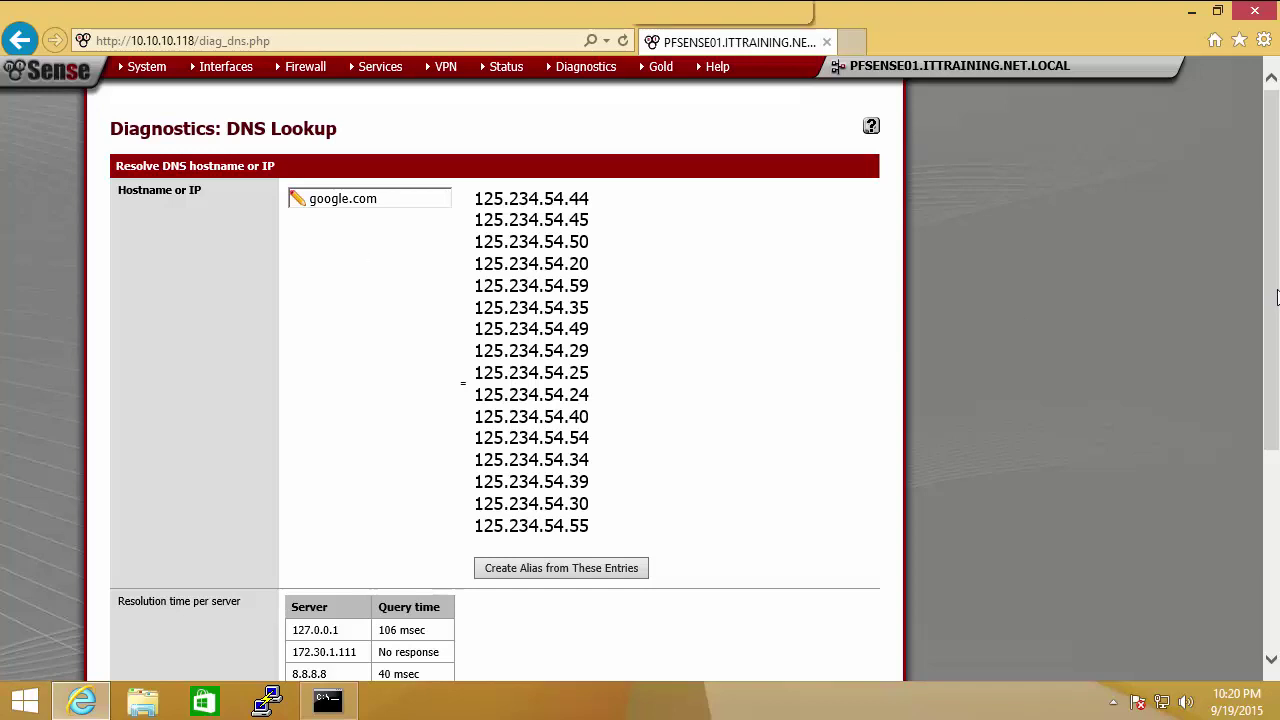
# Step: Review the returned 125.234.54.x addresses and each server's query time, with 8.8.8.8 at 40 msec
pyautogui.scroll(-1, 612, 215)
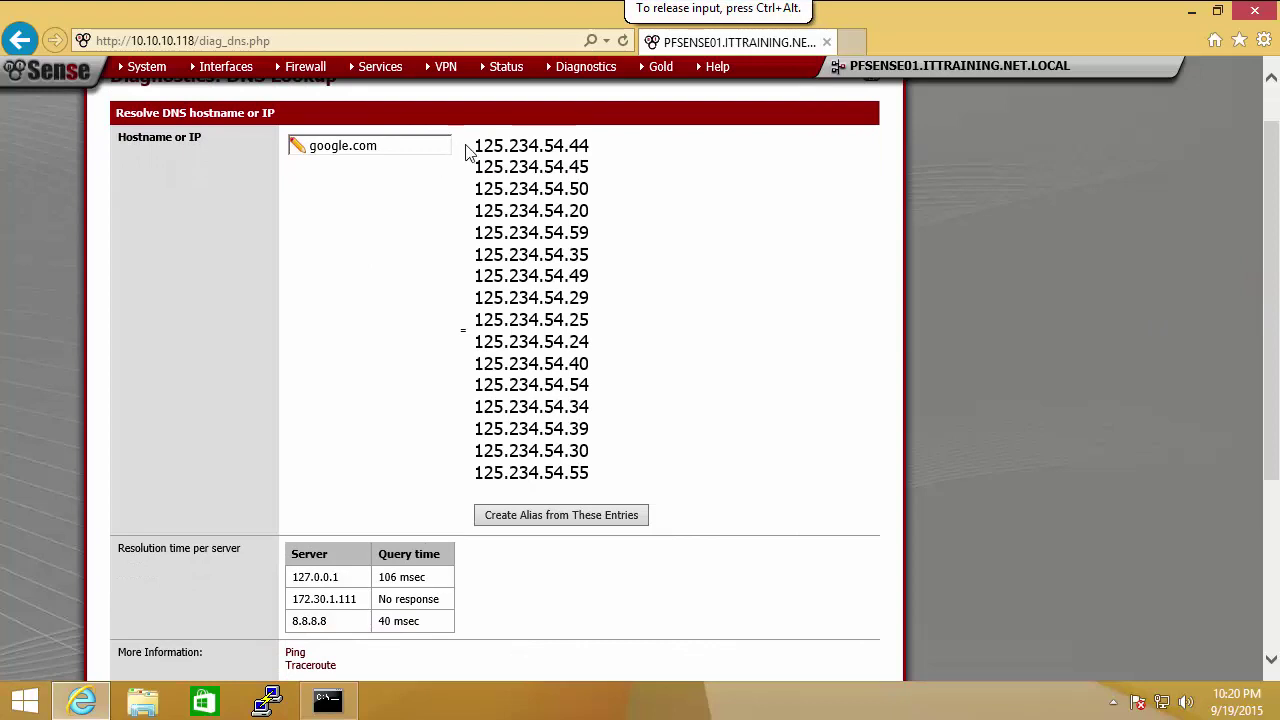
pyautogui.moveTo(476, 146); pyautogui.dragTo(598, 430)
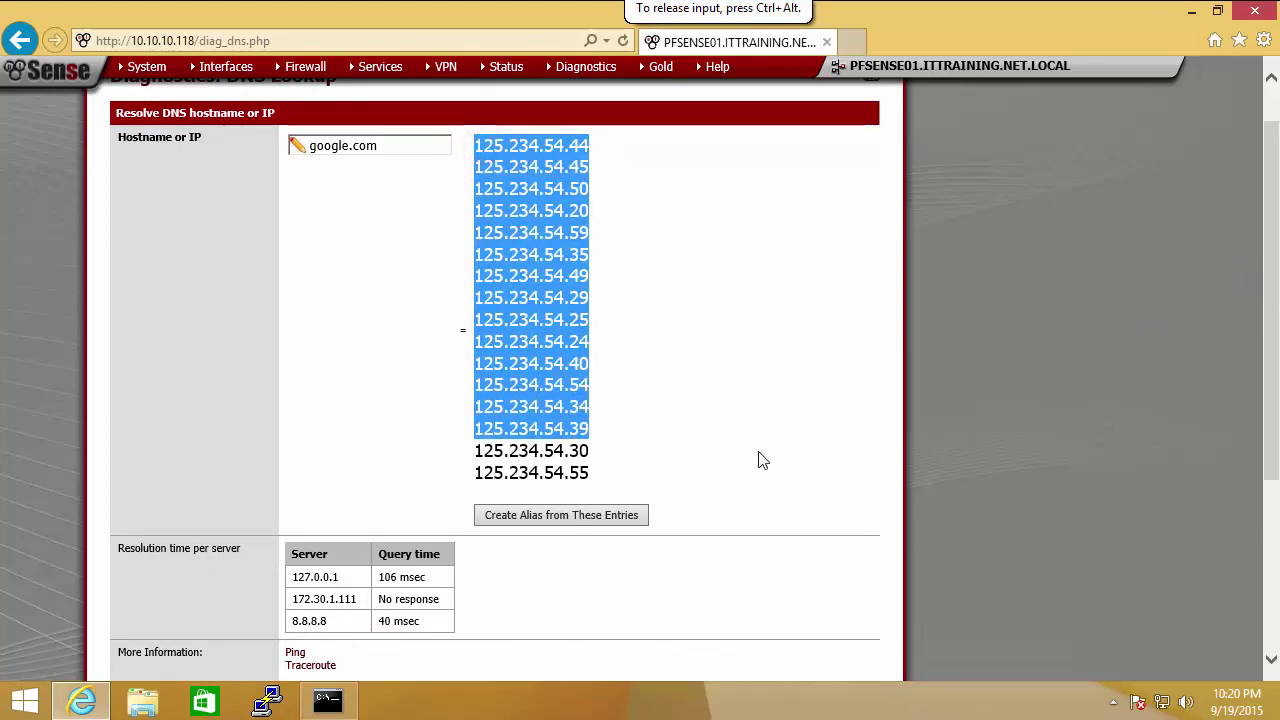
pyautogui.moveTo(1275, 415); pyautogui.dragTo(1276, 528)
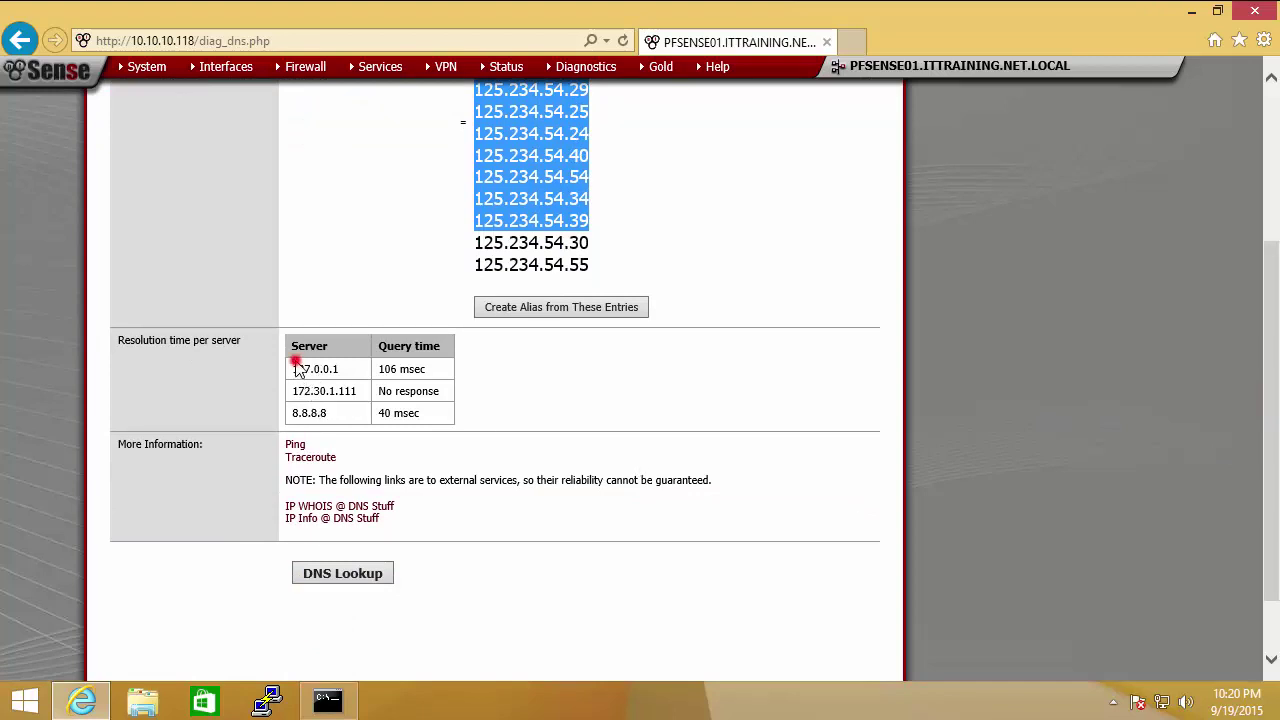
pyautogui.moveTo(294, 368); pyautogui.dragTo(320, 369)
pyautogui.moveTo(428, 418); pyautogui.dragTo(297, 410)
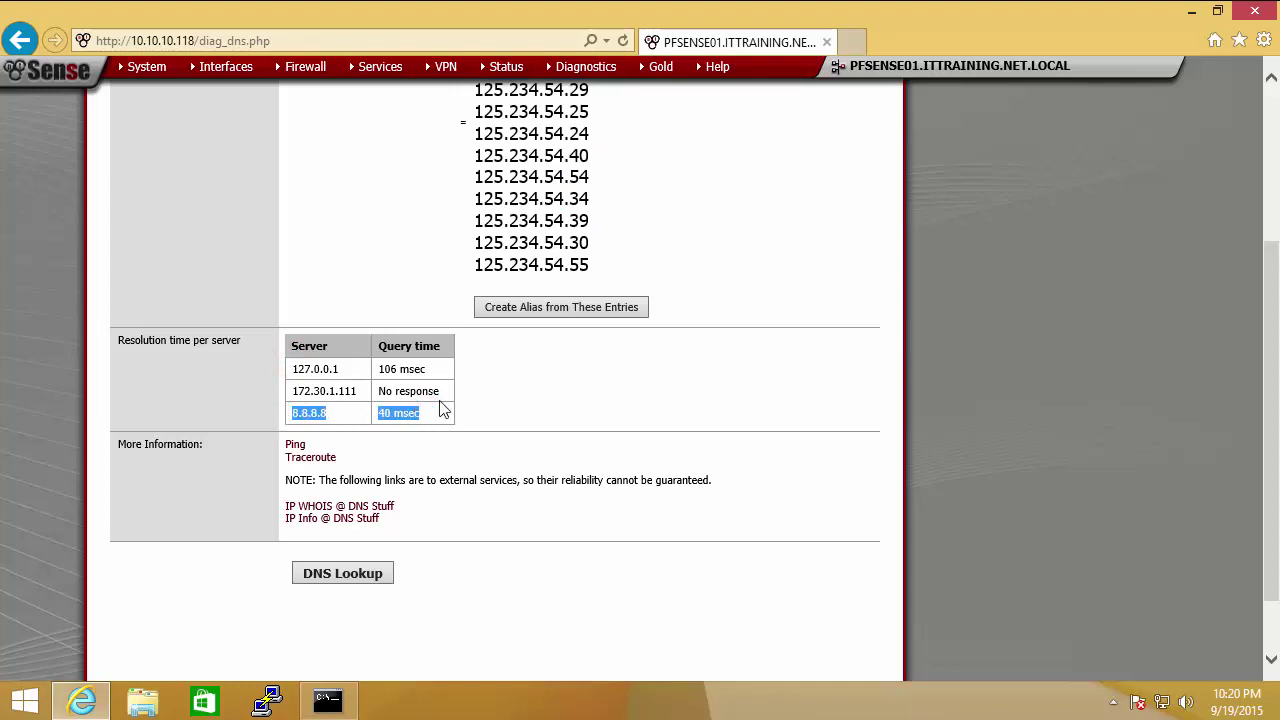
pyautogui.moveTo(1270, 413); pyautogui.dragTo(1105, 396)
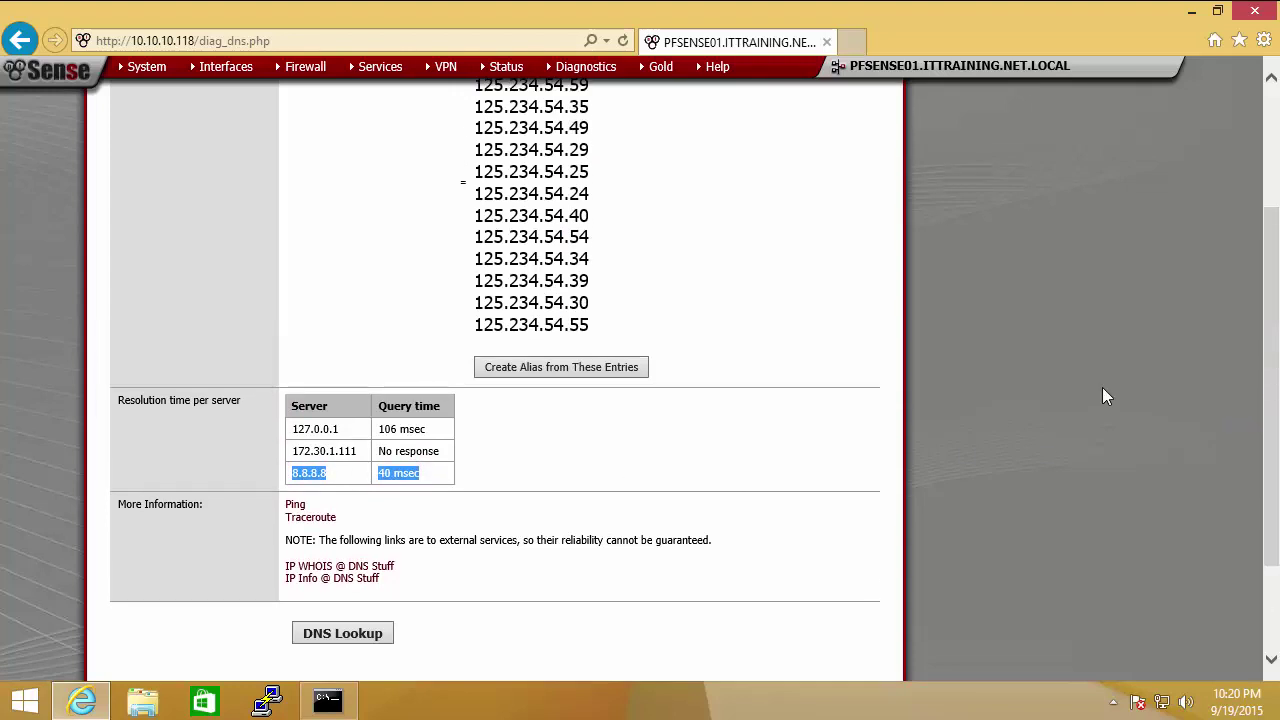
pyautogui.tripleClick(300, 446)
pyautogui.click(560, 474)
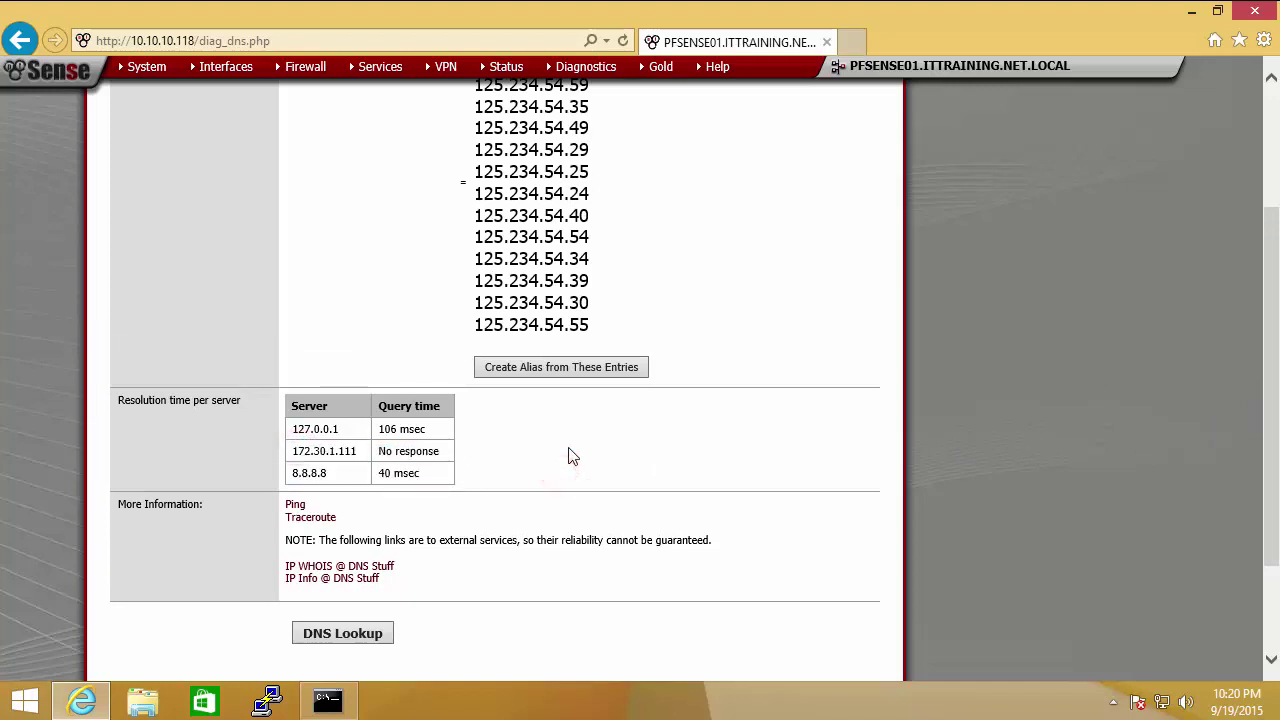
pyautogui.moveTo(1270, 458); pyautogui.dragTo(1268, 342)
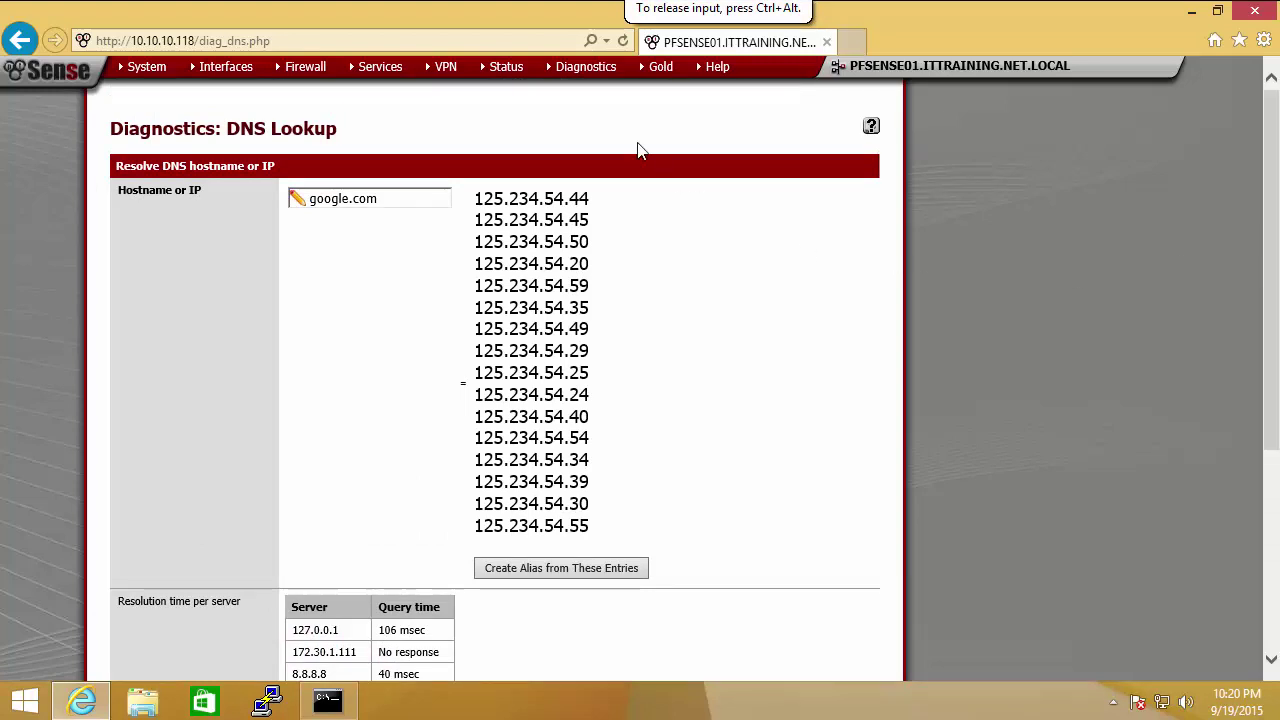
pyautogui.moveTo(582, 74)
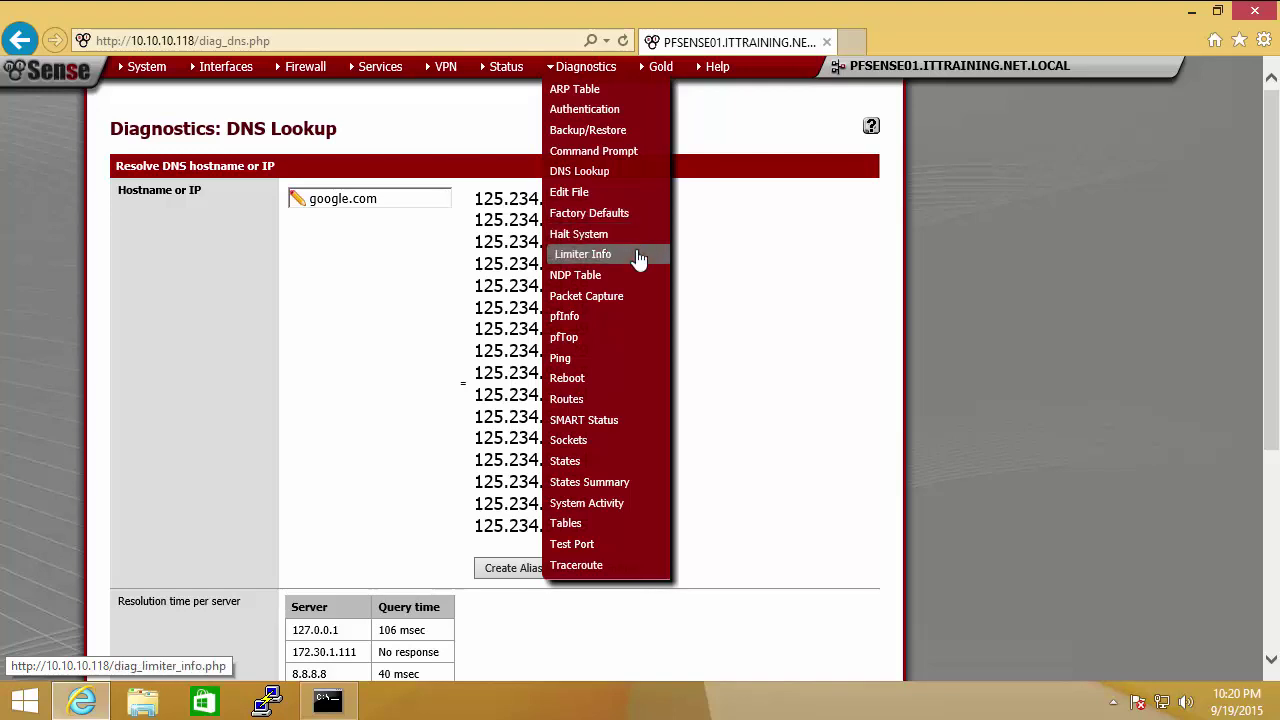
# Step: View the pfInfo packet filter statistics under Diagnostics
pyautogui.click(616, 318)
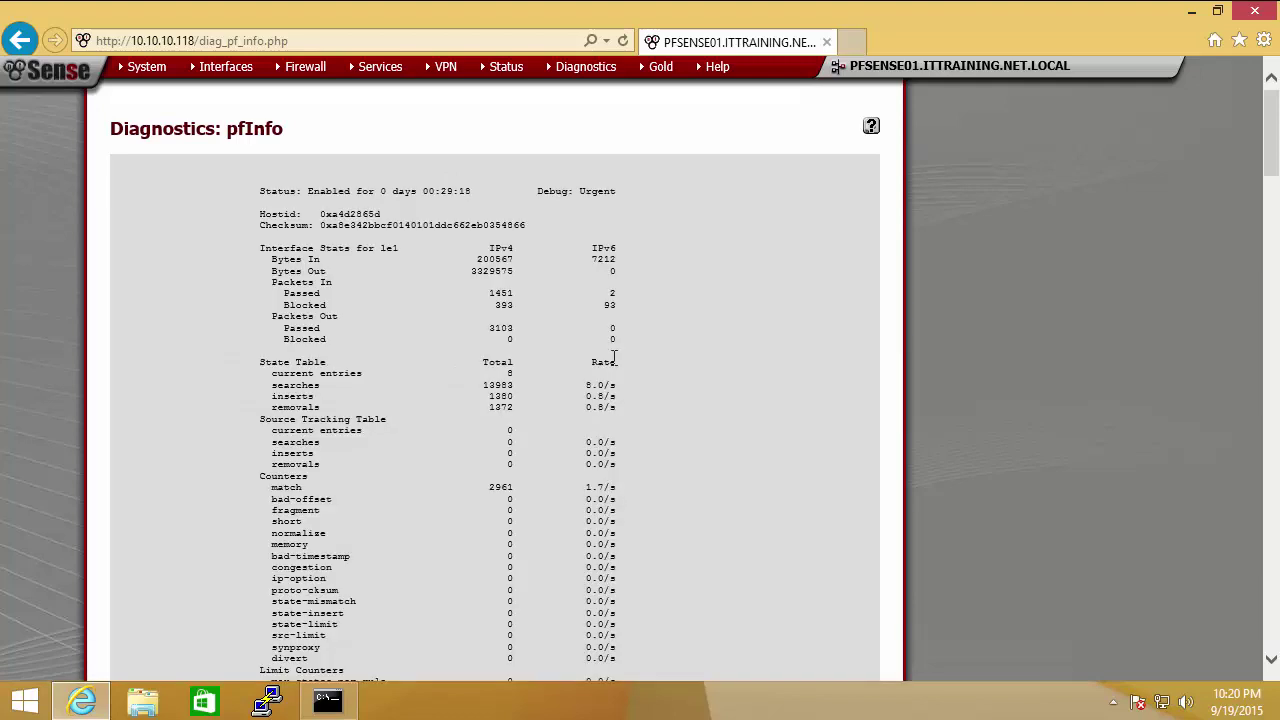
pyautogui.click(1274, 300)
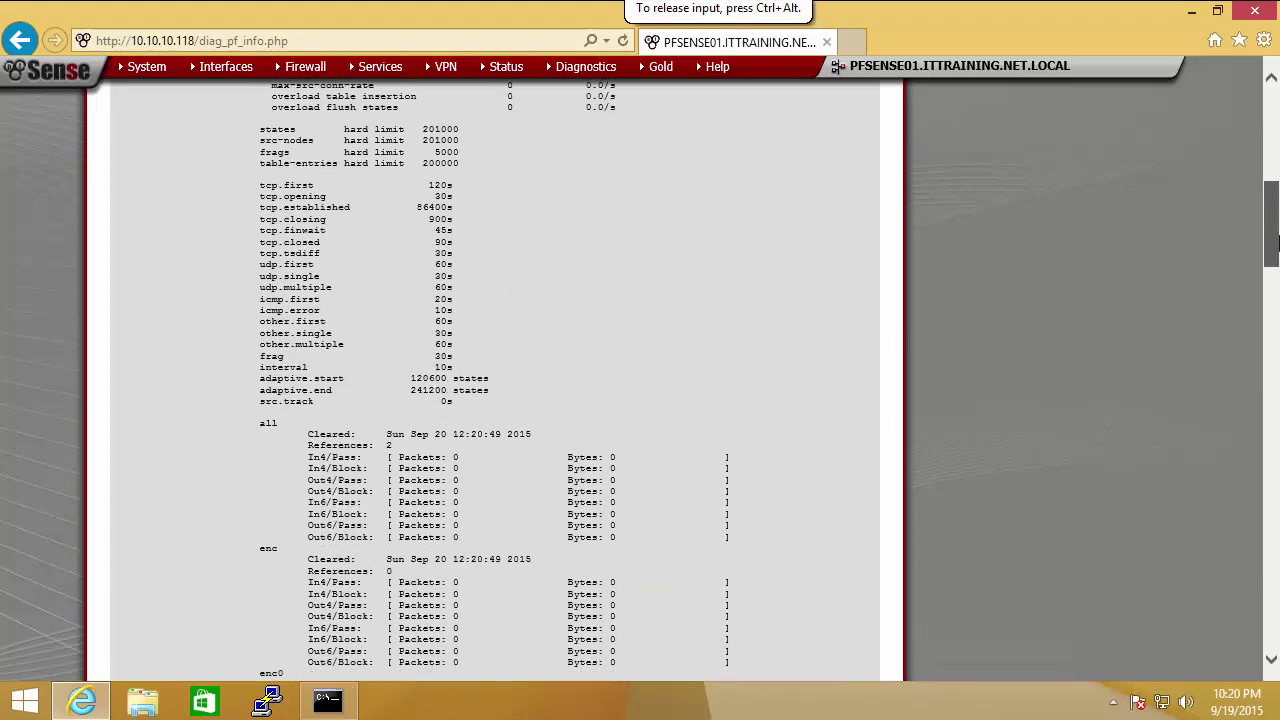
pyautogui.moveTo(1276, 240); pyautogui.dragTo(1276, 140)
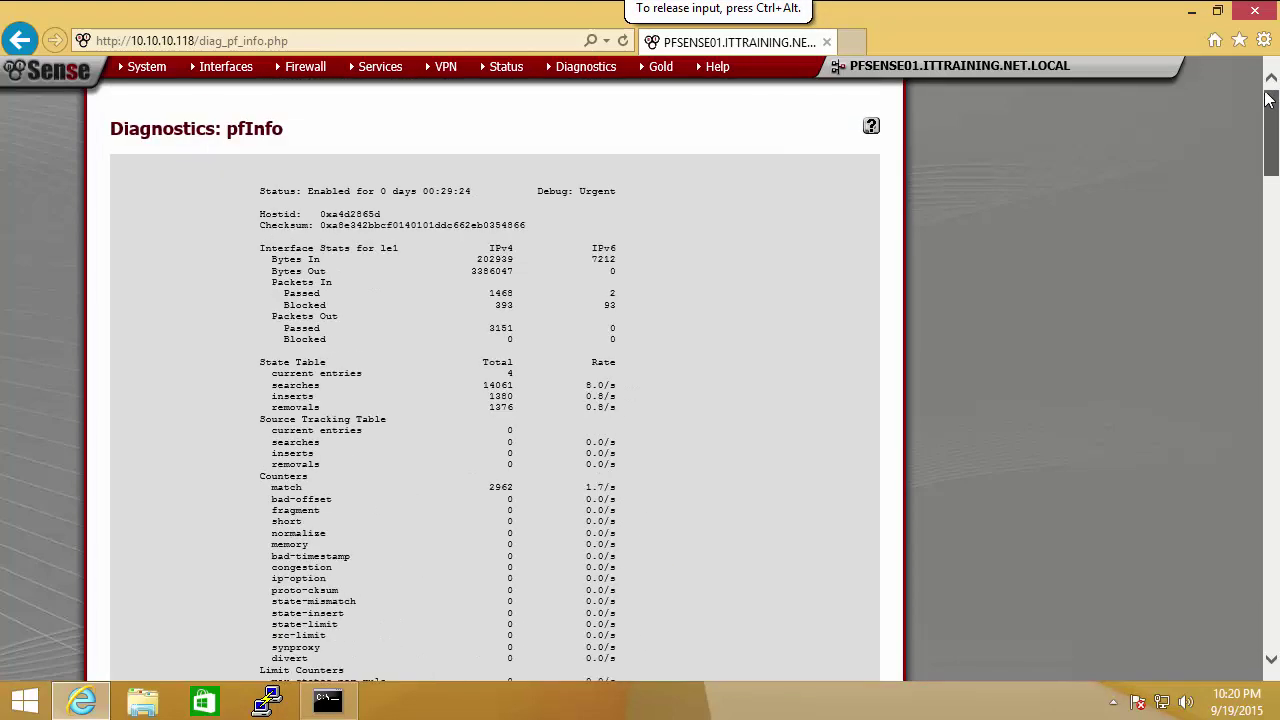
# Step: Add the Services Status widget to the dashboard, showing apinger, ntpd and unbound running
pyautogui.moveTo(511, 77)
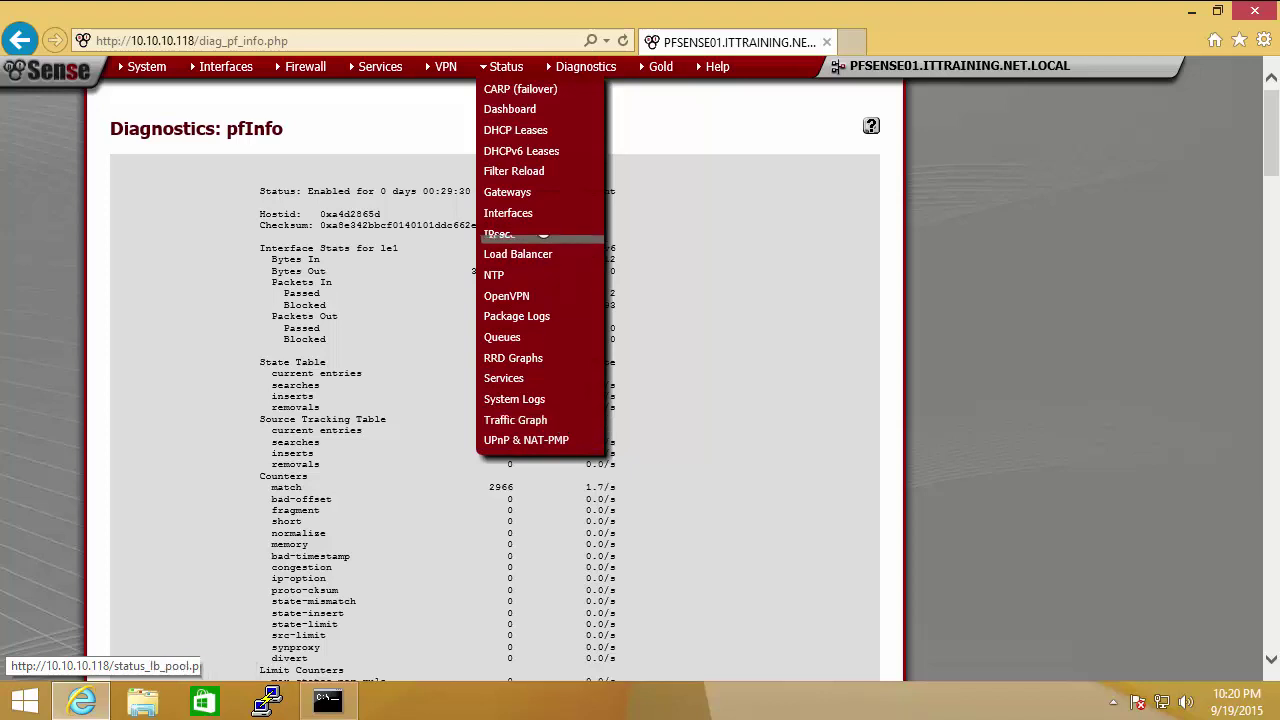
pyautogui.click(530, 110)
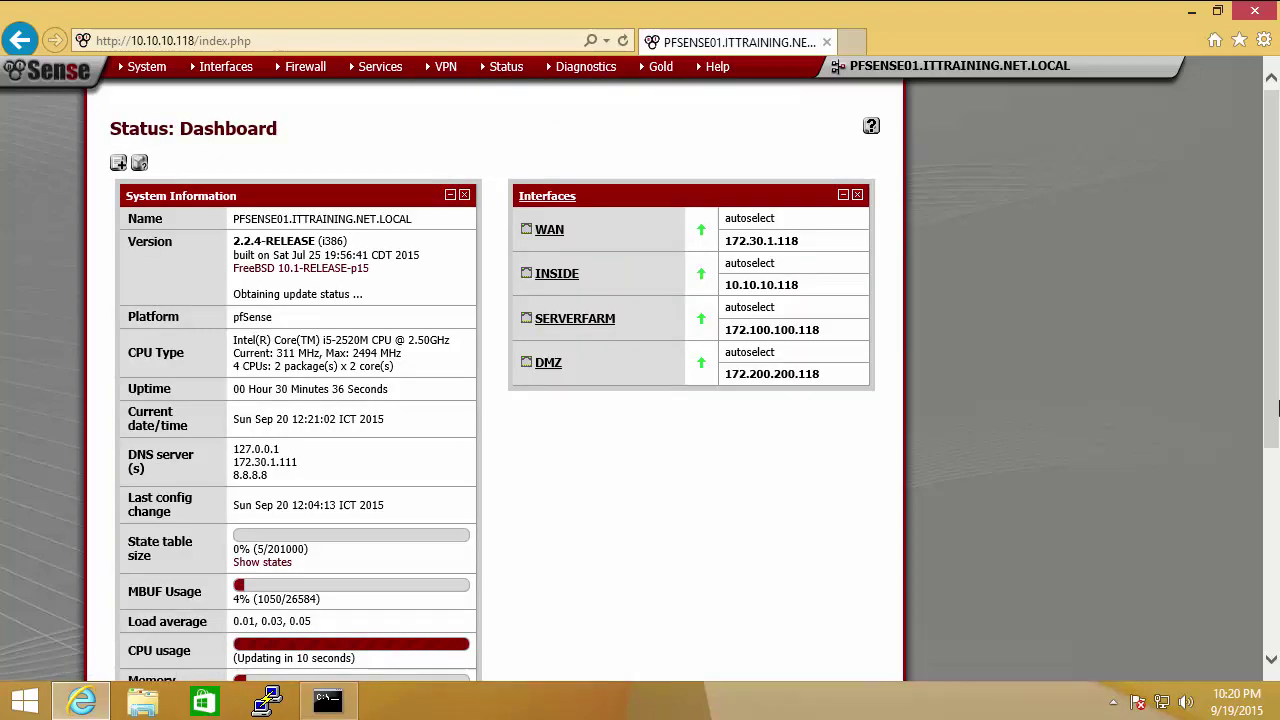
pyautogui.click(1272, 230)
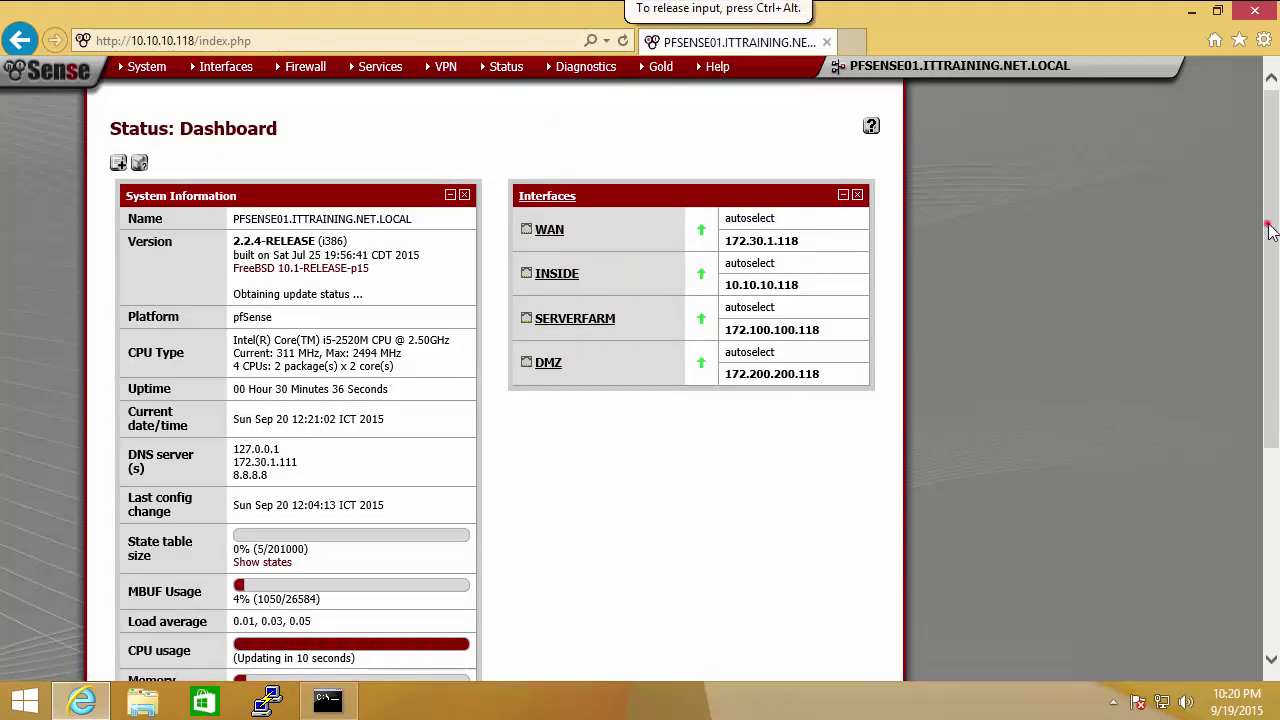
pyautogui.scroll(-2, 1272, 230)
pyautogui.scroll(1, 1272, 262)
pyautogui.scroll(1, 1272, 262)
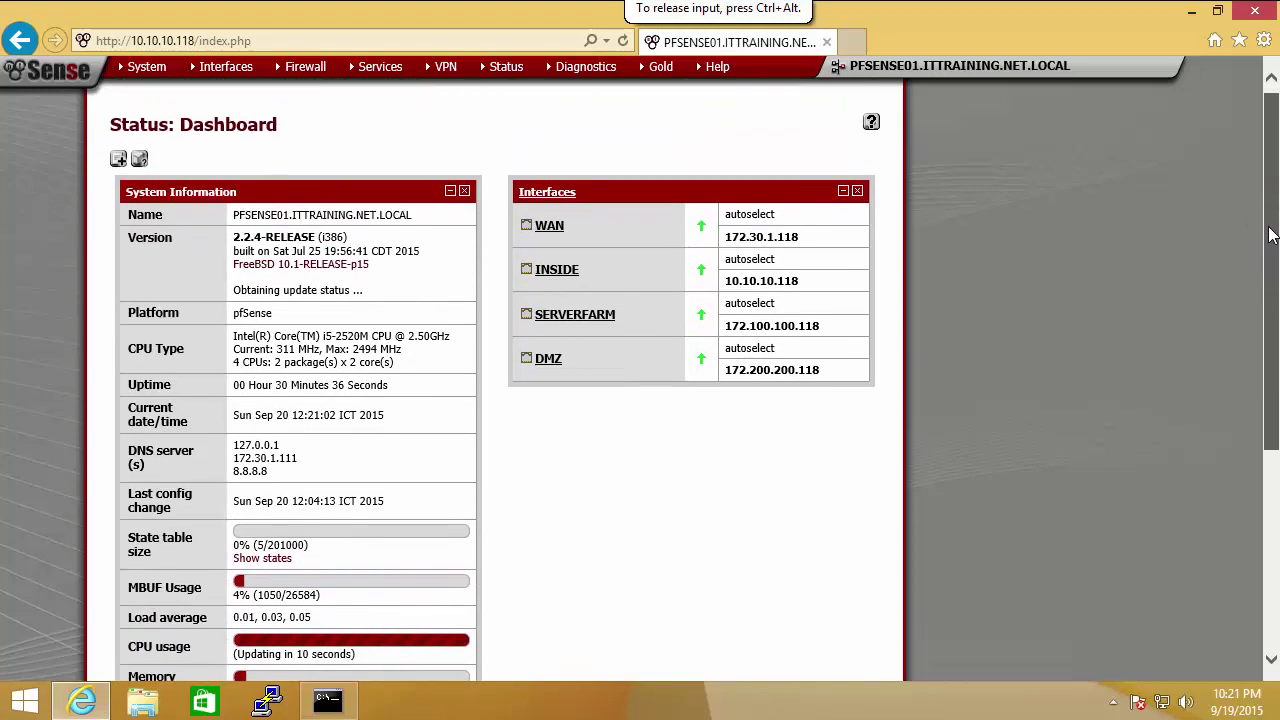
pyautogui.click(117, 160)
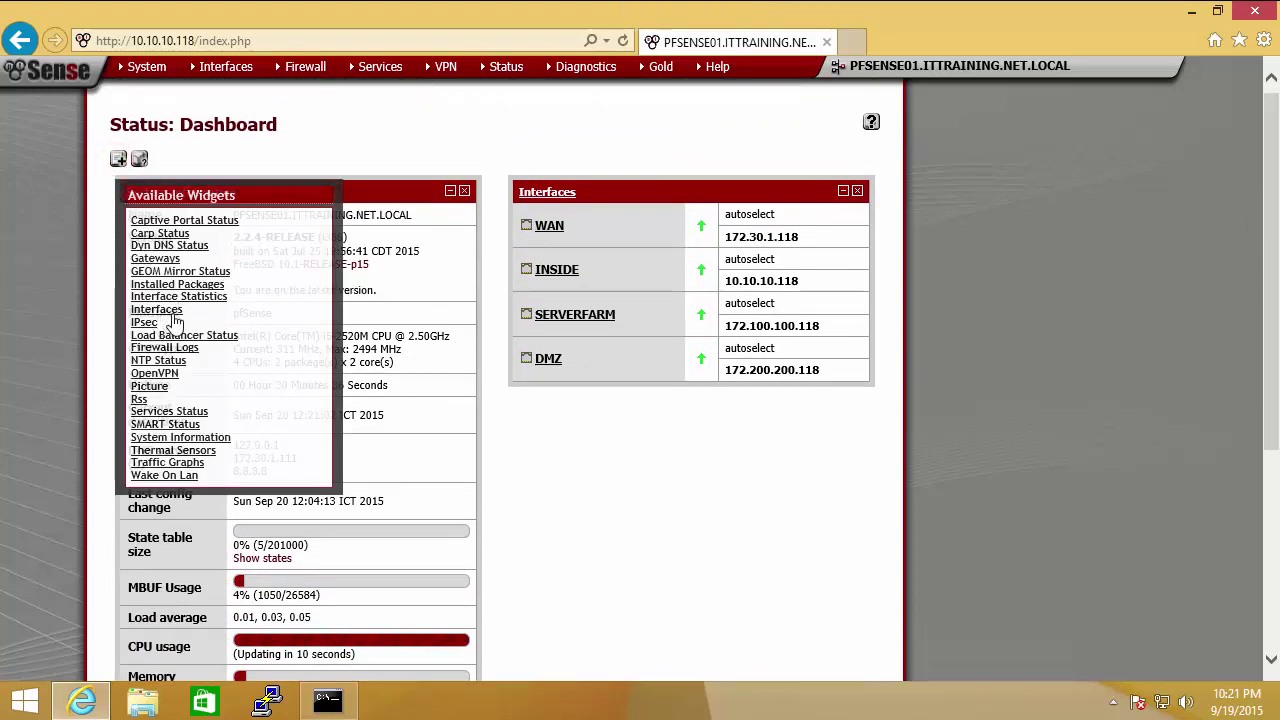
pyautogui.click(196, 413)
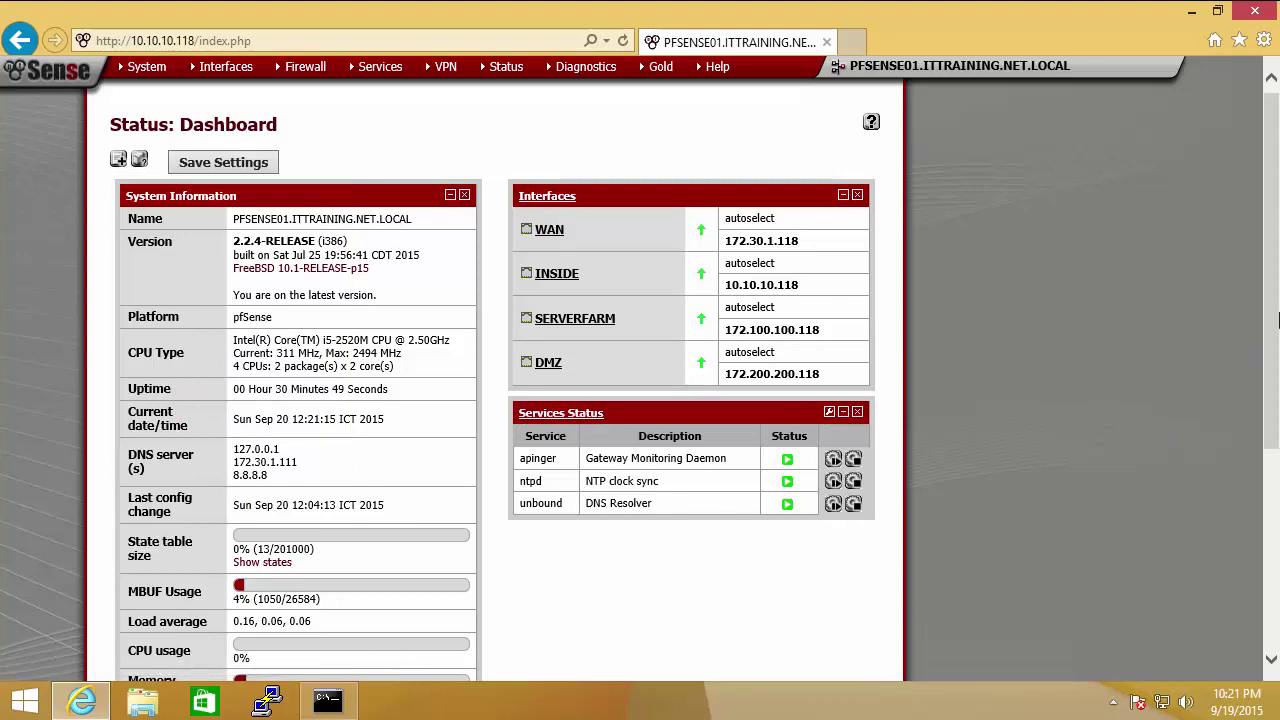
pyautogui.moveTo(1268, 225); pyautogui.dragTo(1275, 264)
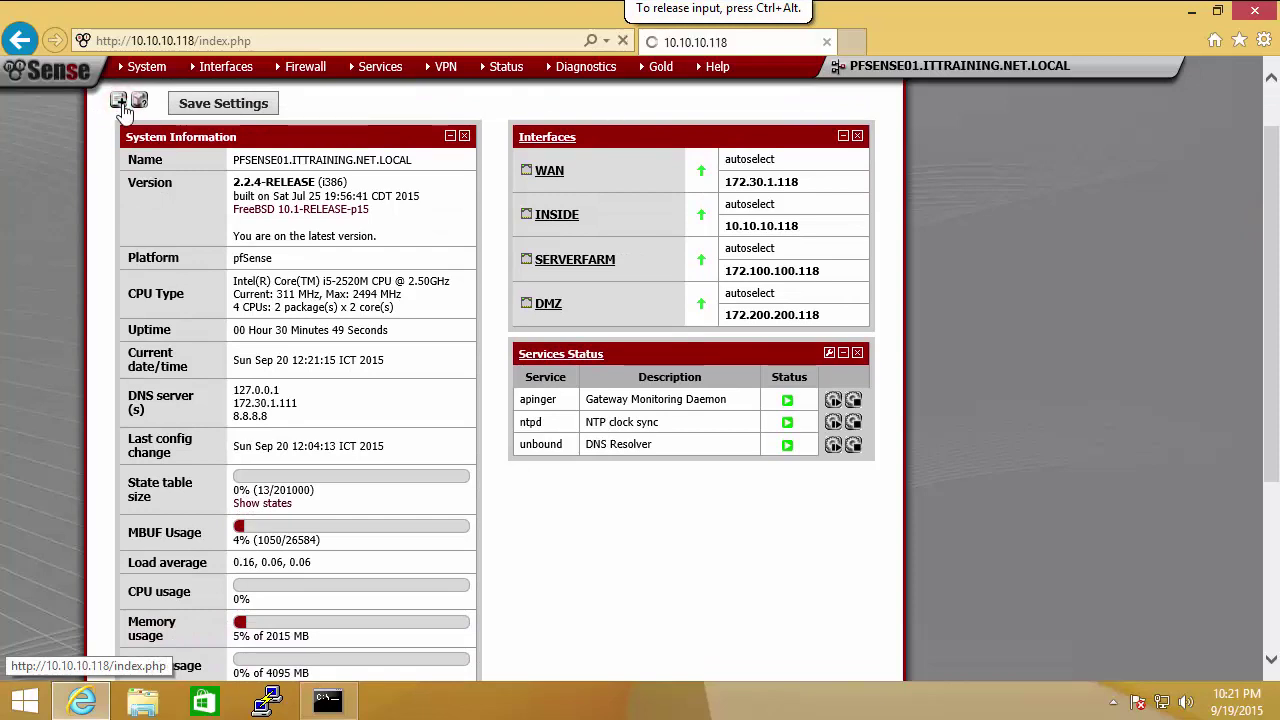
# Step: Add the Interface Statistics widget and drag it to the top of the right column beside System Information
pyautogui.click(119, 104)
pyautogui.click(118, 162)
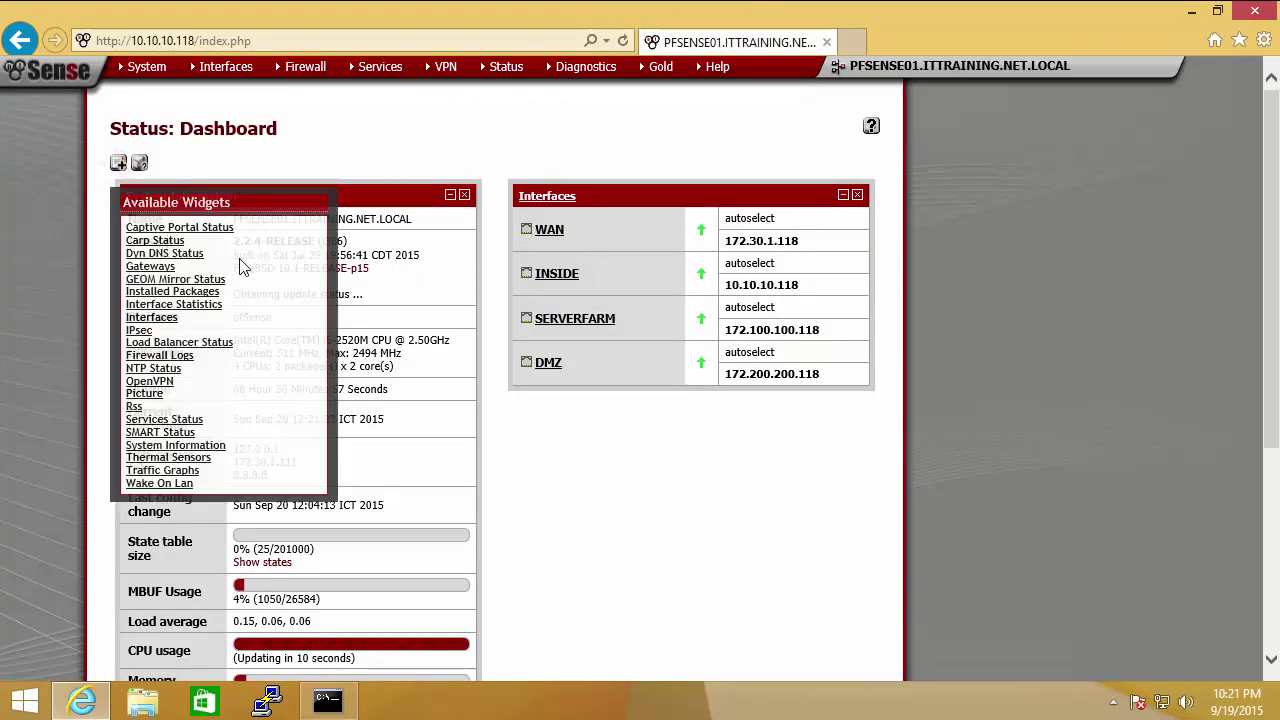
pyautogui.click(198, 304)
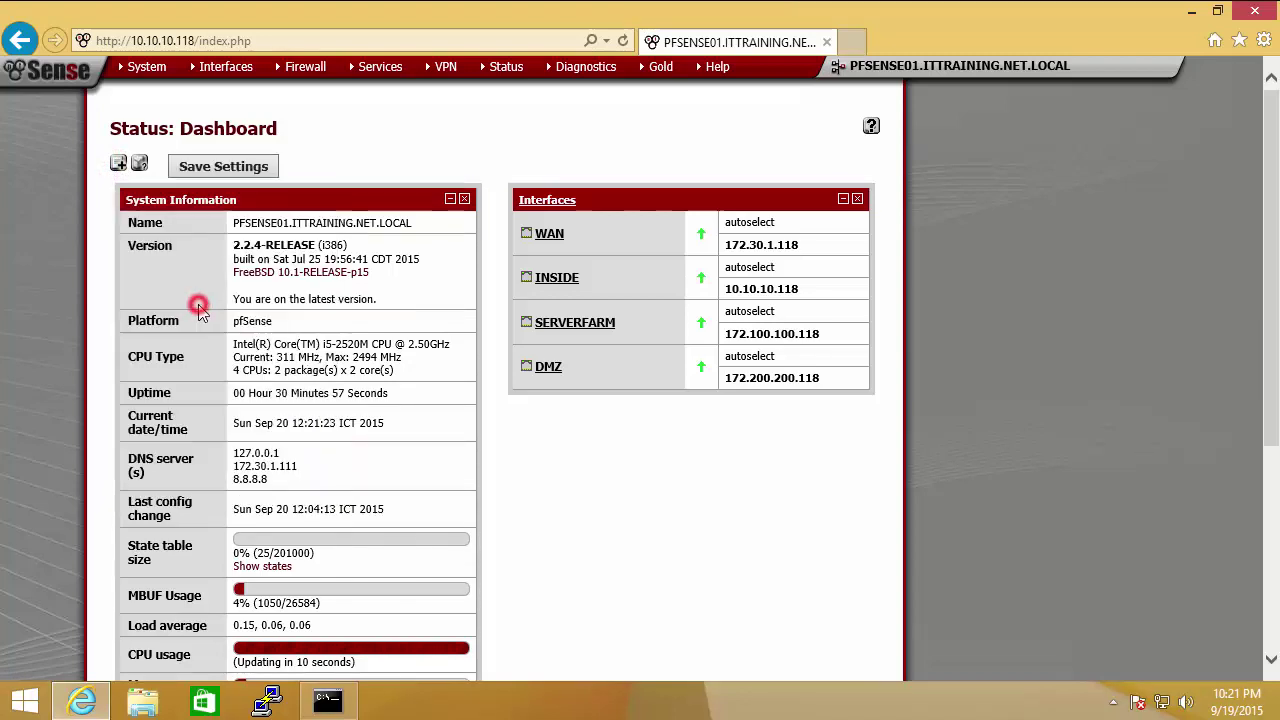
pyautogui.moveTo(1272, 336); pyautogui.dragTo(1277, 540)
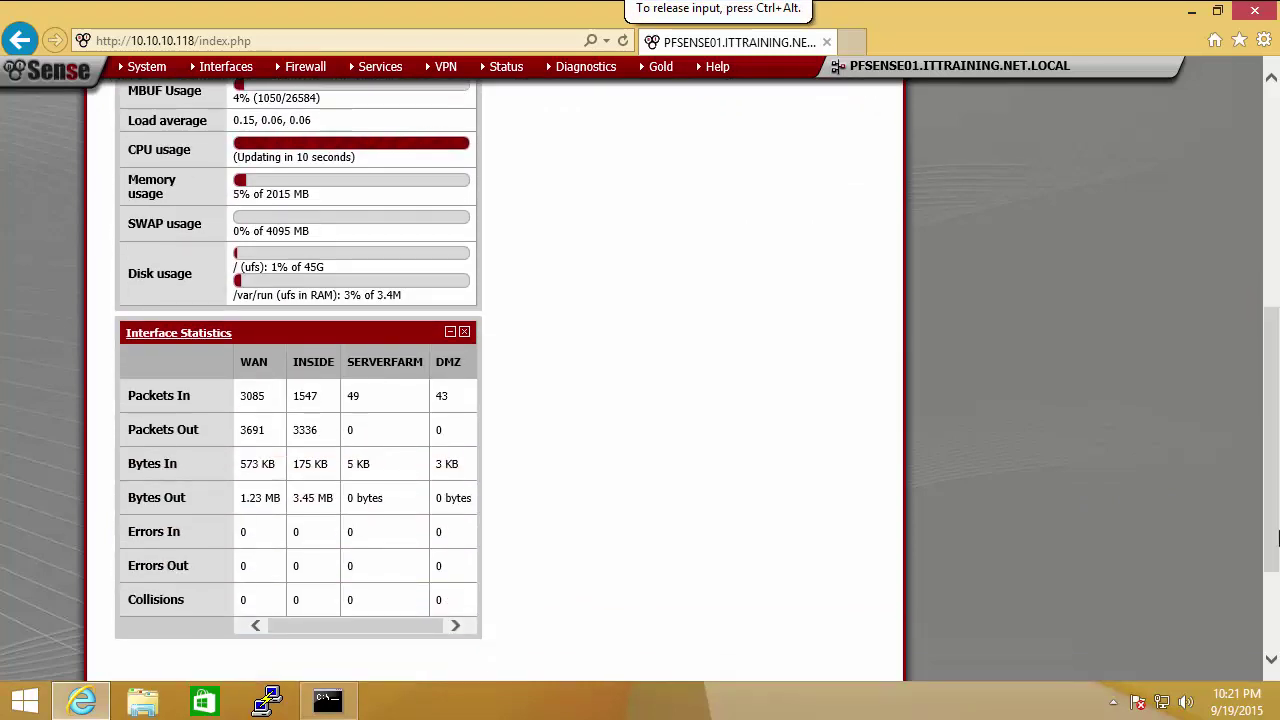
pyautogui.moveTo(352, 330); pyautogui.dragTo(750, 158)
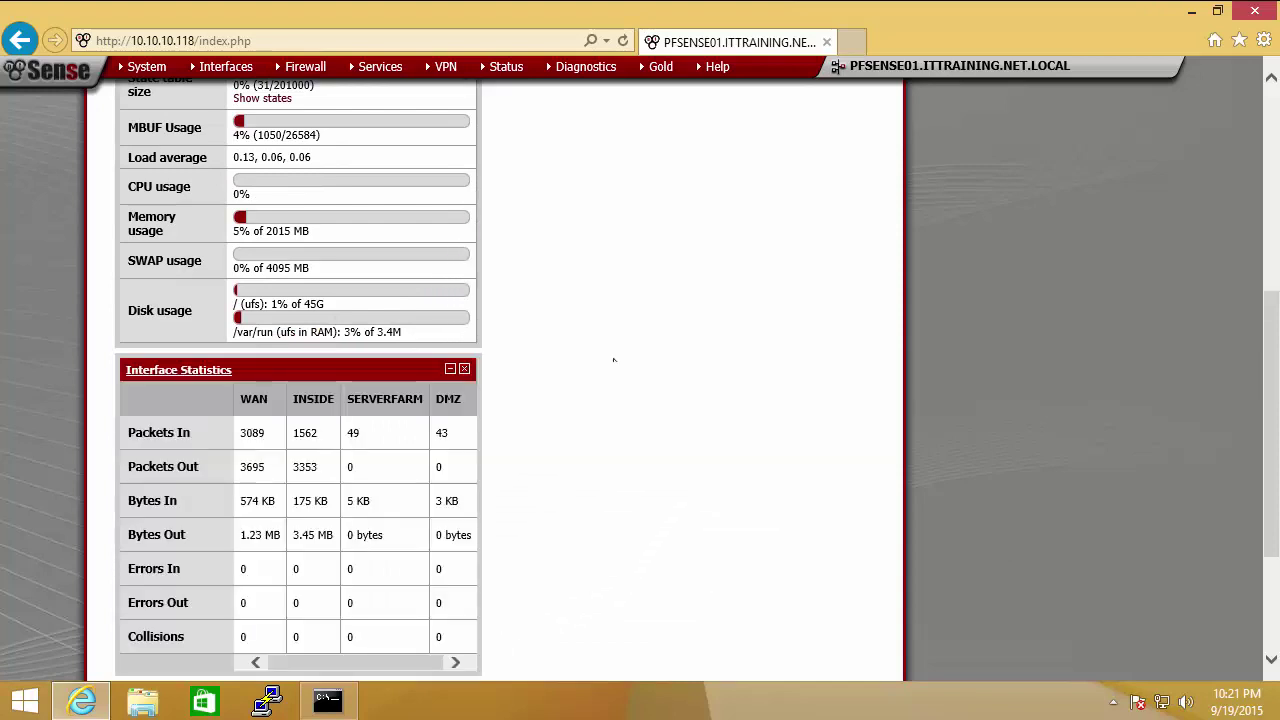
pyautogui.moveTo(271, 369); pyautogui.dragTo(655, 192)
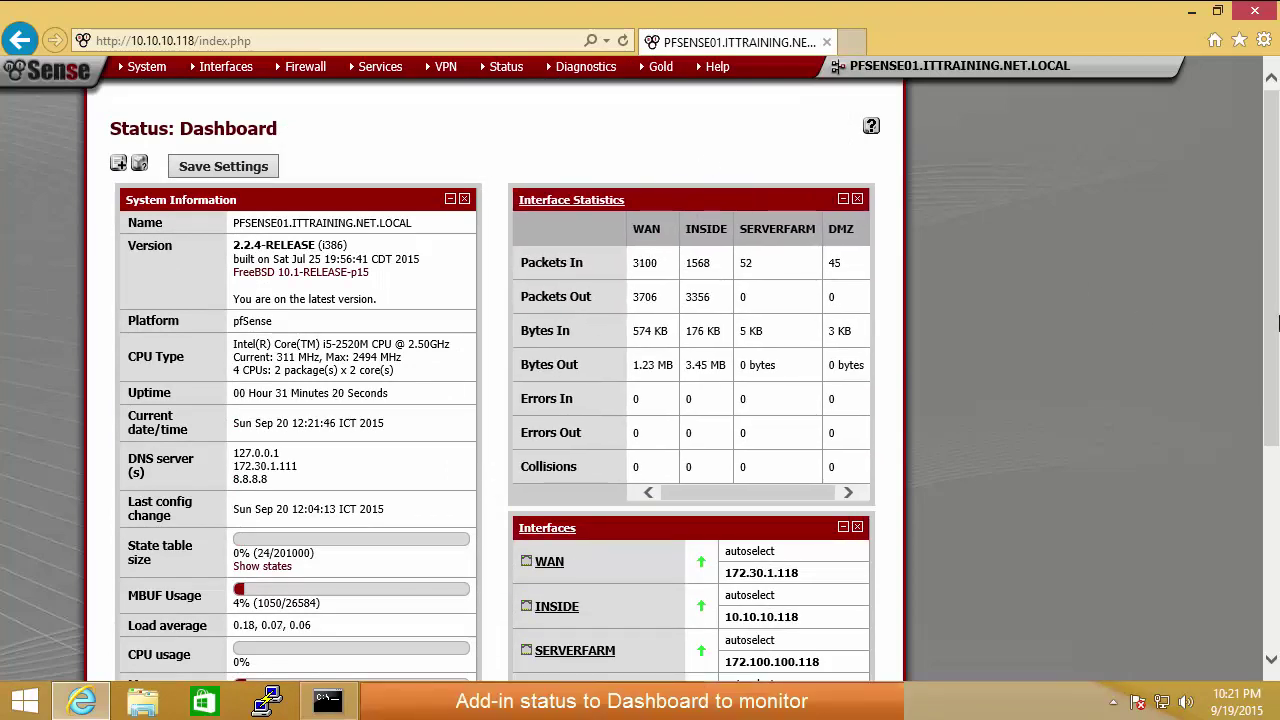
pyautogui.moveTo(1265, 255)
pyautogui.mouseDown()
pyautogui.moveTo(1274, 406)
pyautogui.moveTo(1270, 266)
pyautogui.mouseUp()
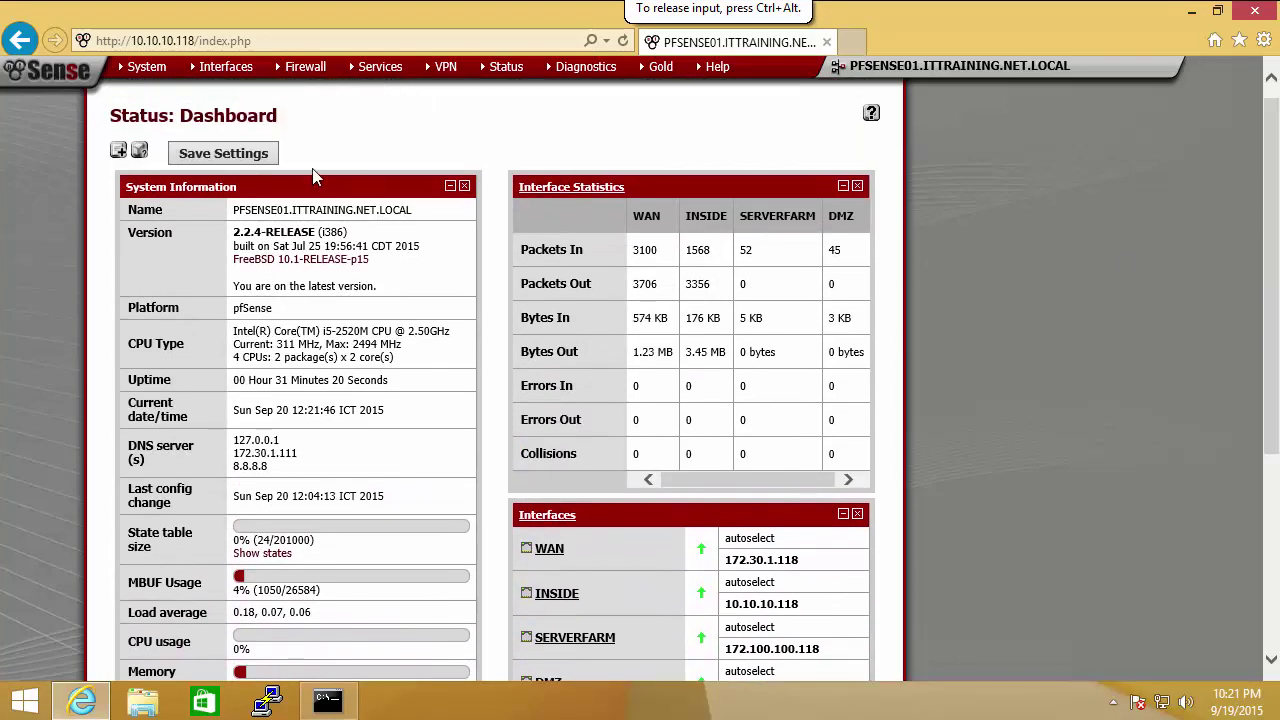
# Step: Add the Firewall Logs widget and save the dashboard widget layout
pyautogui.click(119, 152)
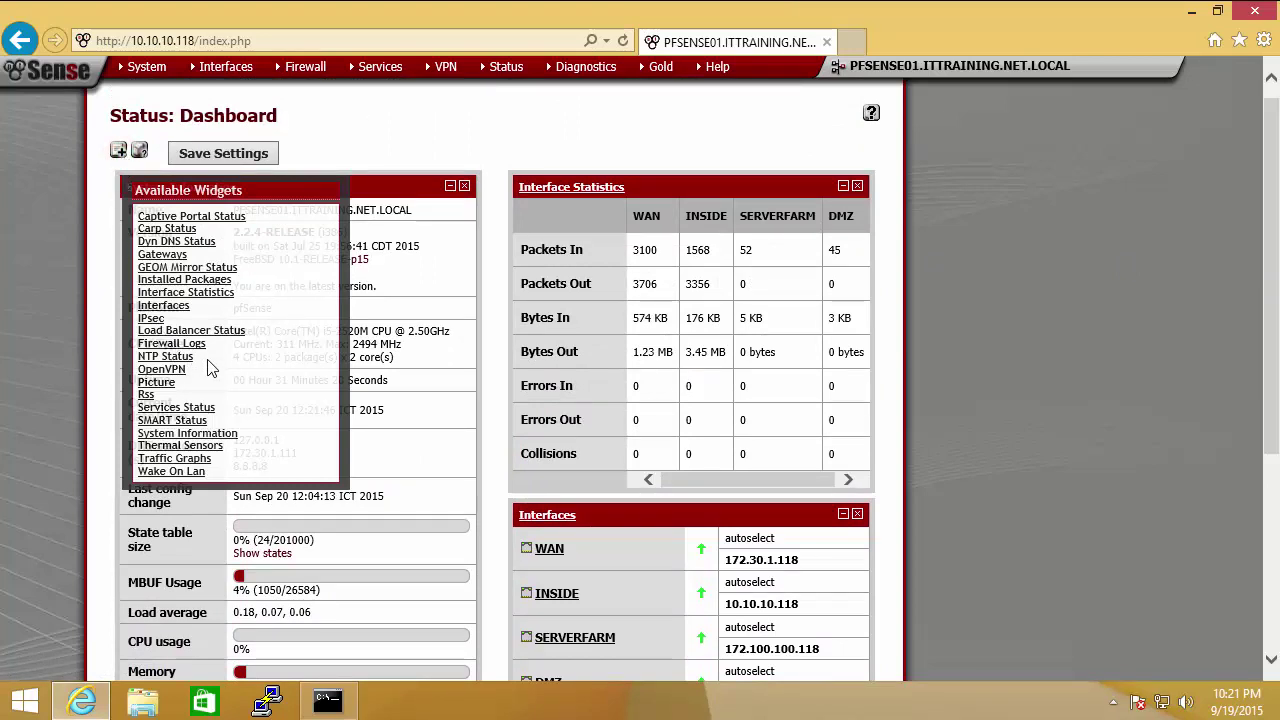
pyautogui.click(189, 346)
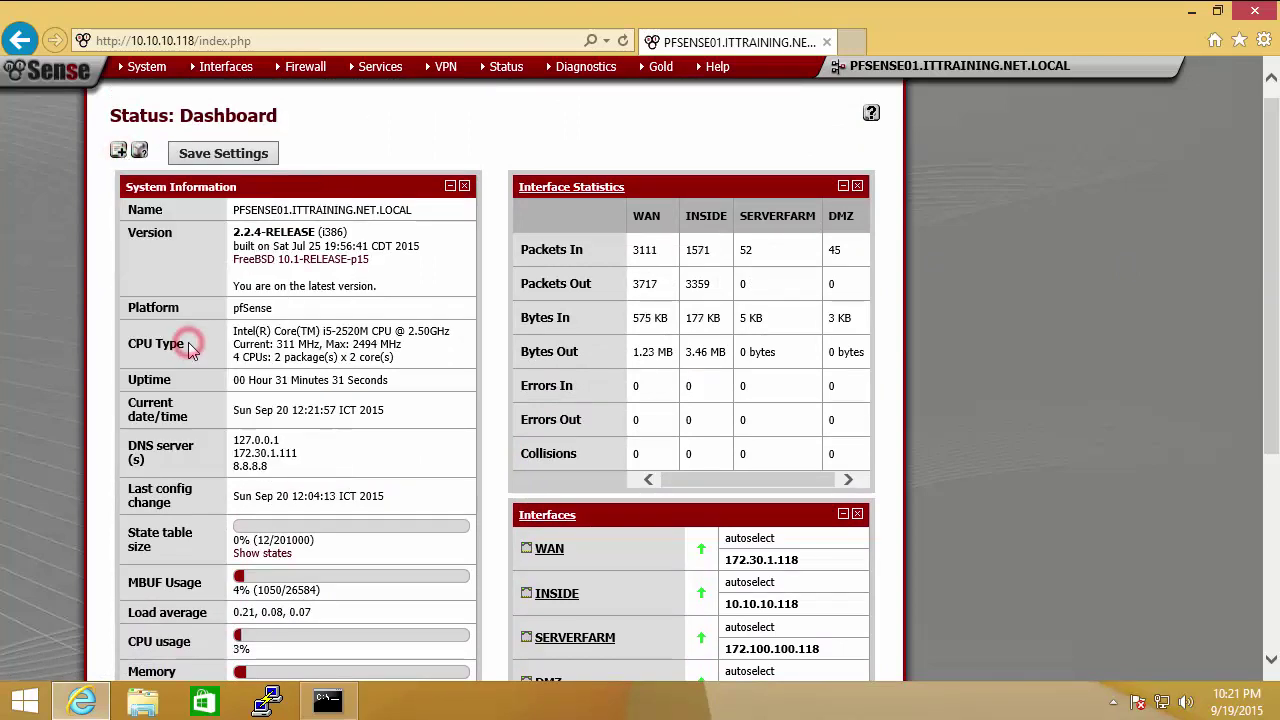
pyautogui.moveTo(1273, 130); pyautogui.dragTo(1277, 333)
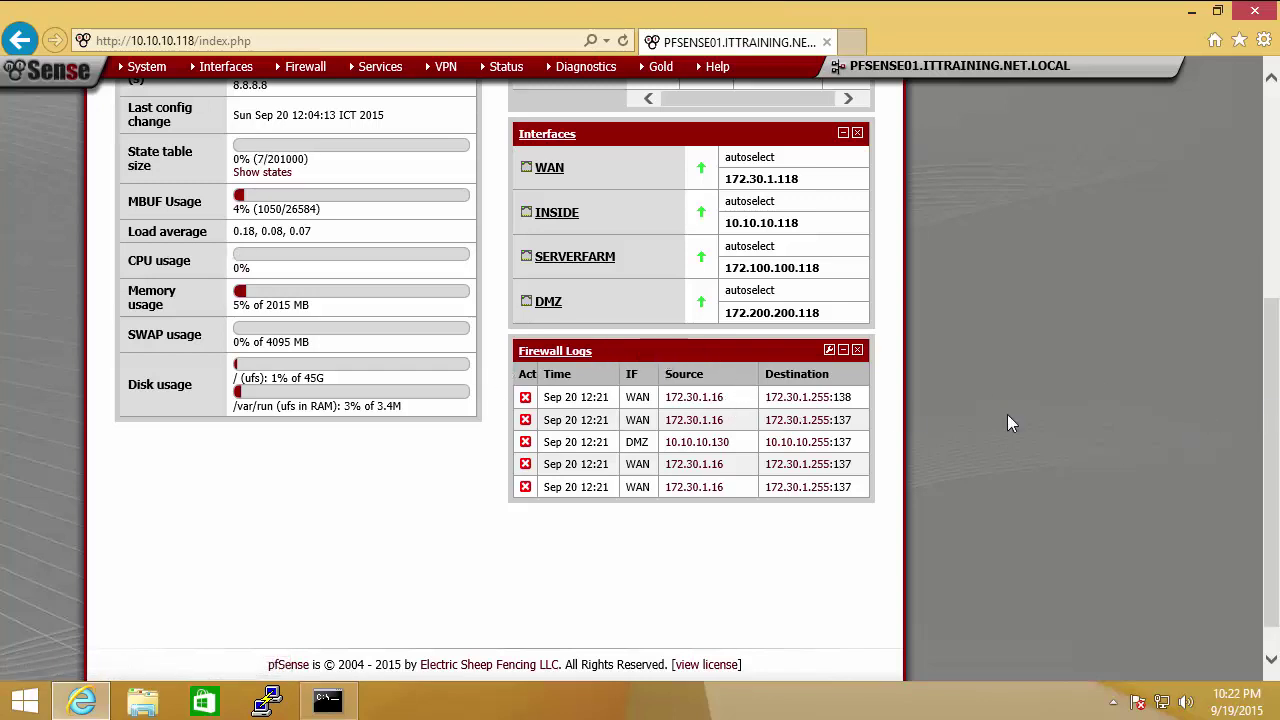
pyautogui.moveTo(1270, 430); pyautogui.dragTo(1266, 190)
pyautogui.click(240, 172)
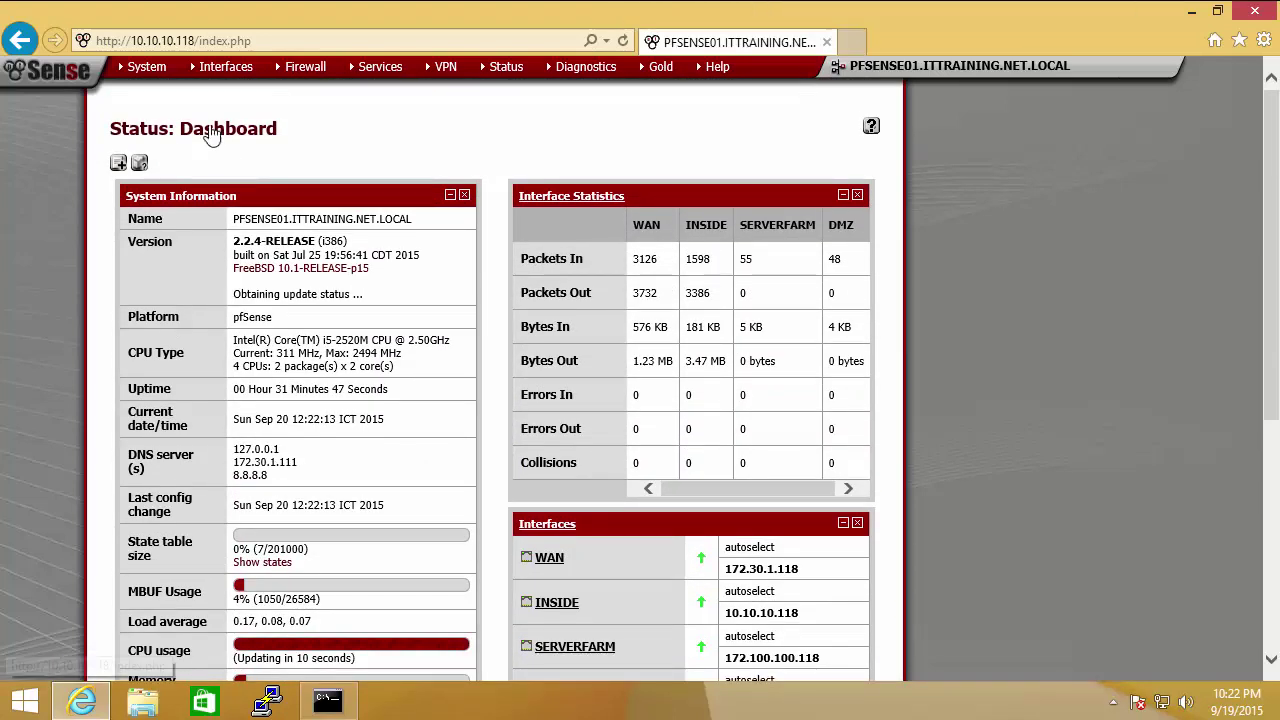
# Step: Open Status > Services to see apinger, ntpd and unbound all running
pyautogui.moveTo(152, 72)
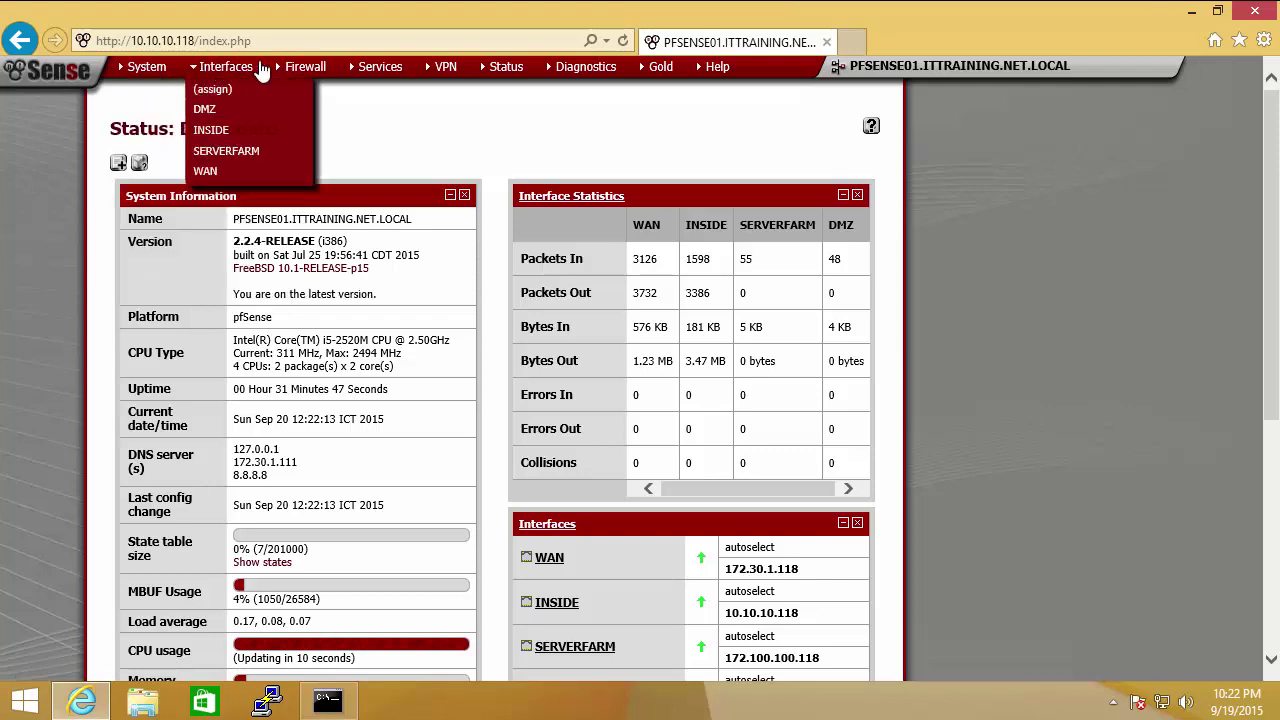
pyautogui.moveTo(303, 72)
pyautogui.moveTo(382, 77)
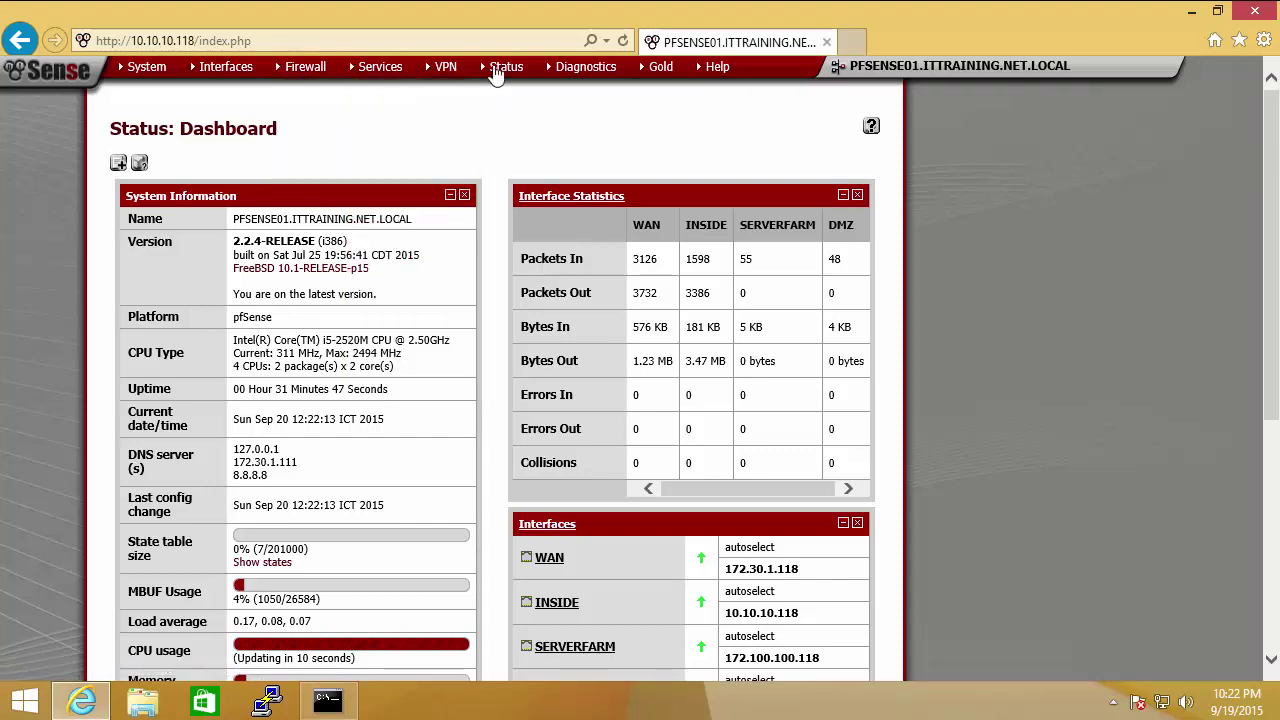
pyautogui.moveTo(517, 78)
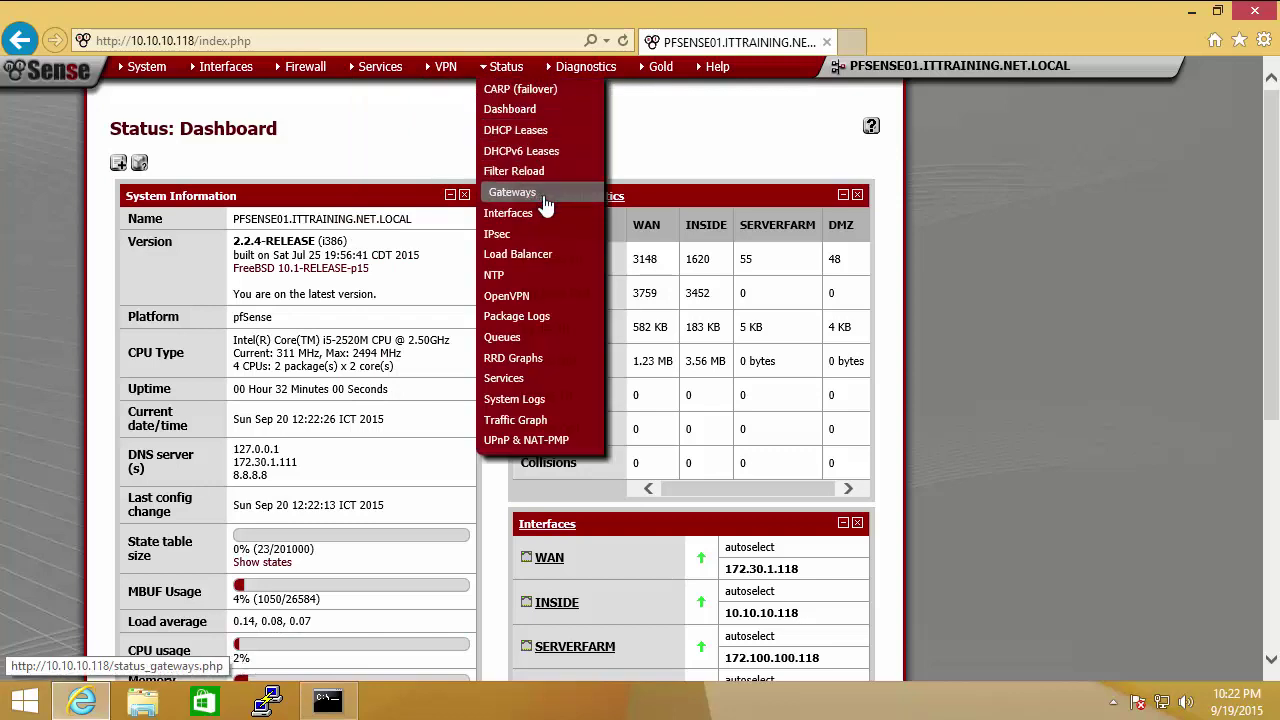
pyautogui.click(561, 385)
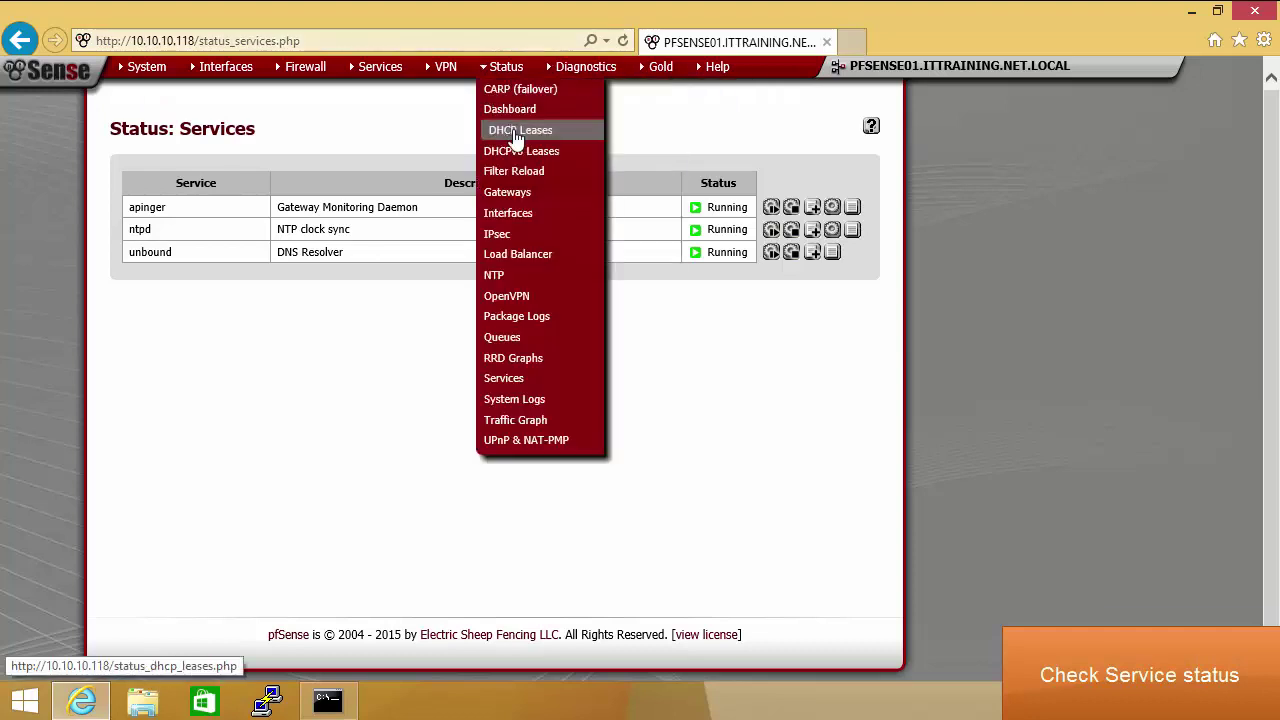
pyautogui.click(138, 89)
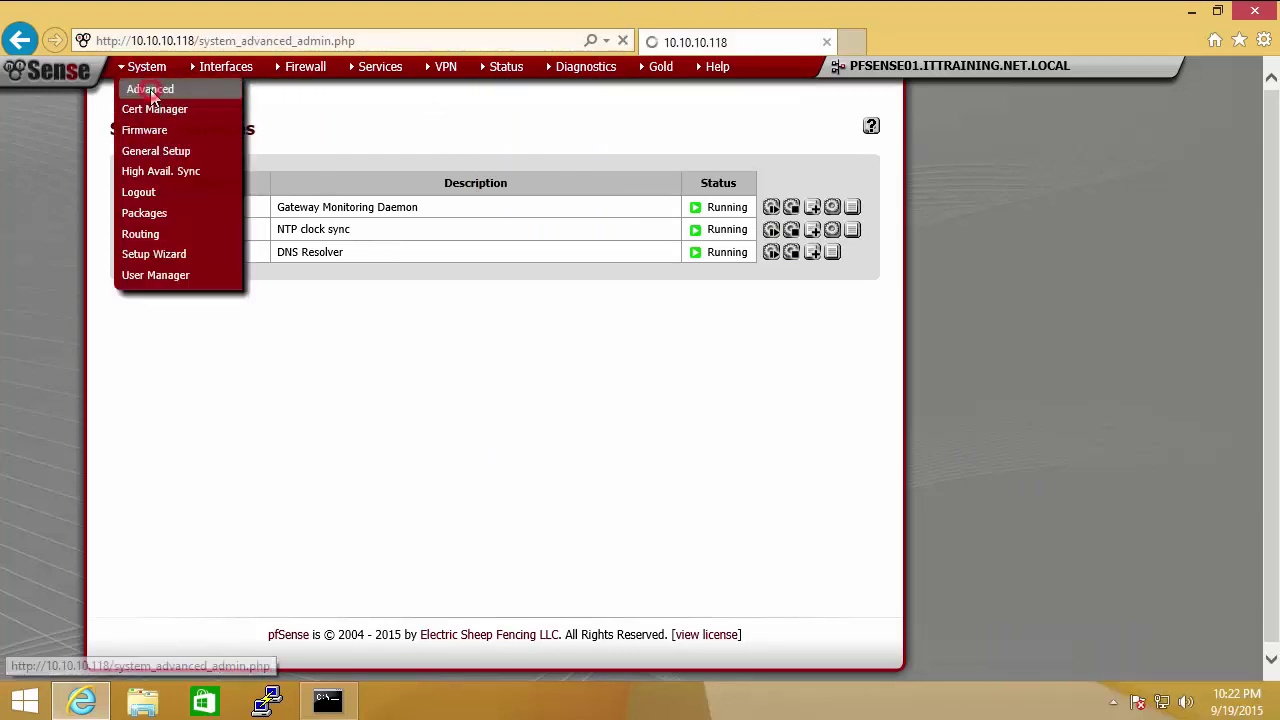
pyautogui.moveTo(1276, 190); pyautogui.dragTo(1066, 277)
pyautogui.click(1066, 277)
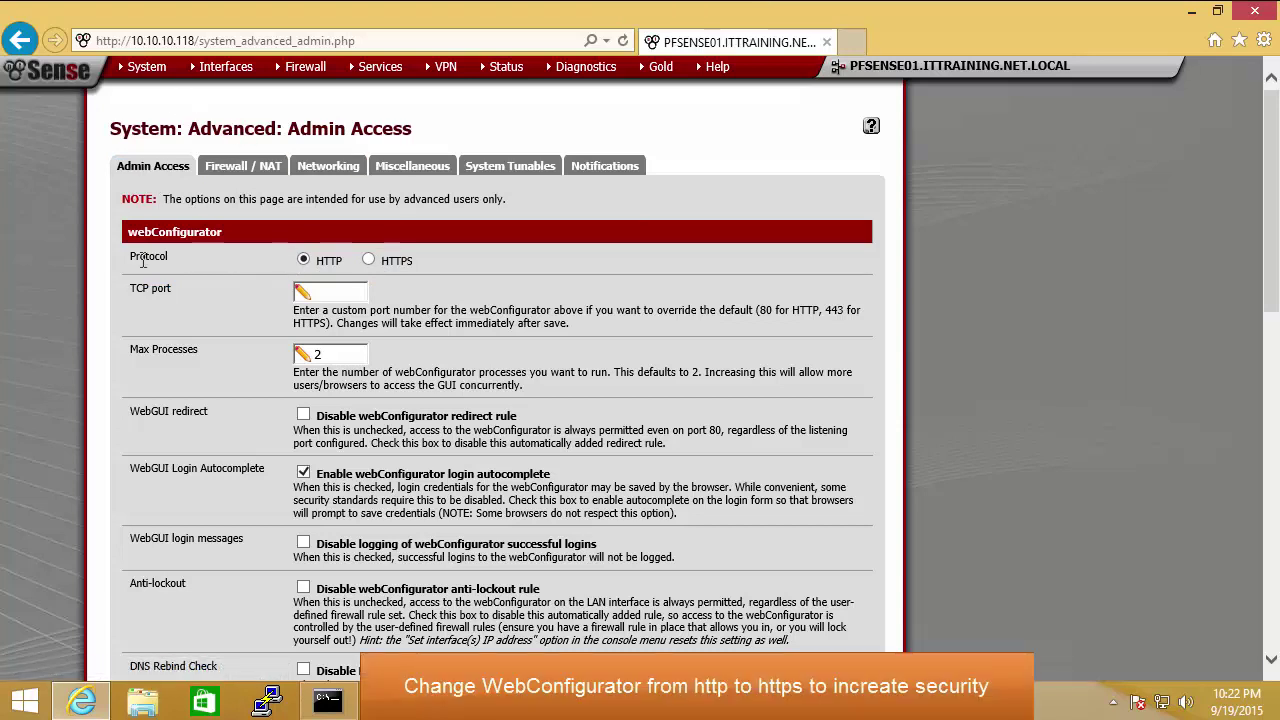
pyautogui.moveTo(128, 257); pyautogui.dragTo(172, 257)
pyautogui.moveTo(321, 265); pyautogui.dragTo(478, 263)
pyautogui.click(478, 263)
pyautogui.click(170, 45)
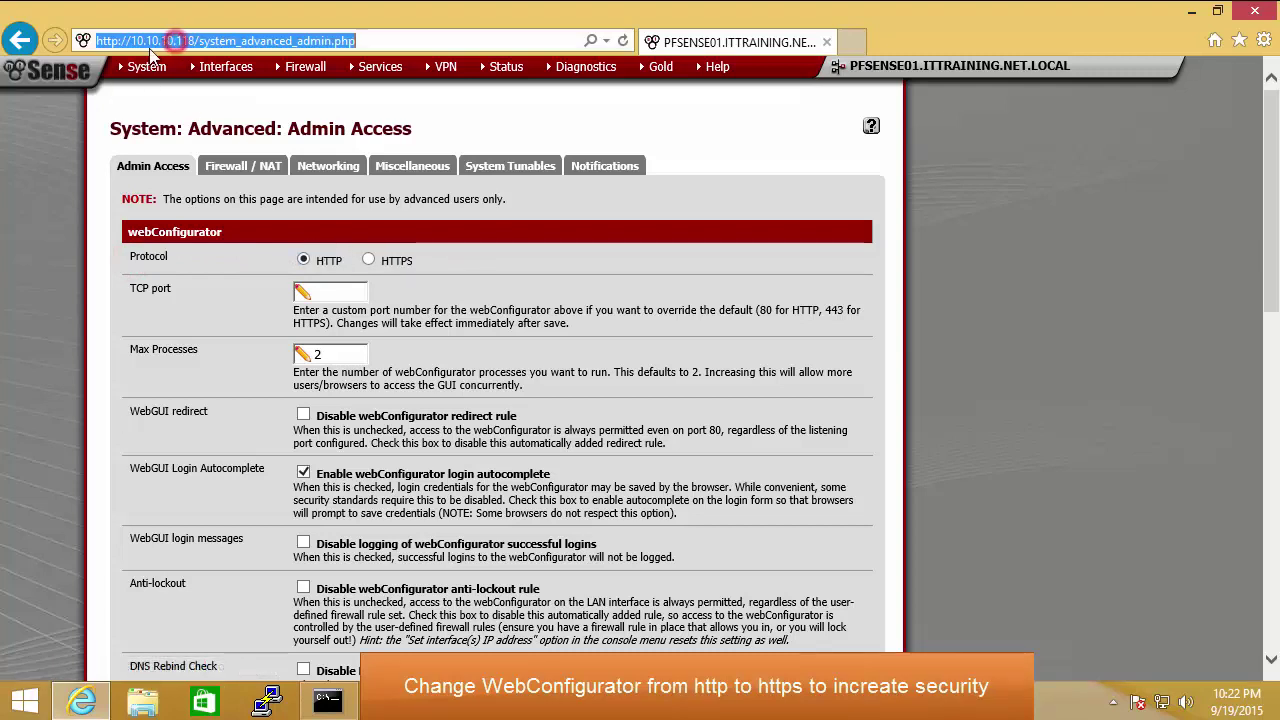
pyautogui.doubleClick(108, 40)
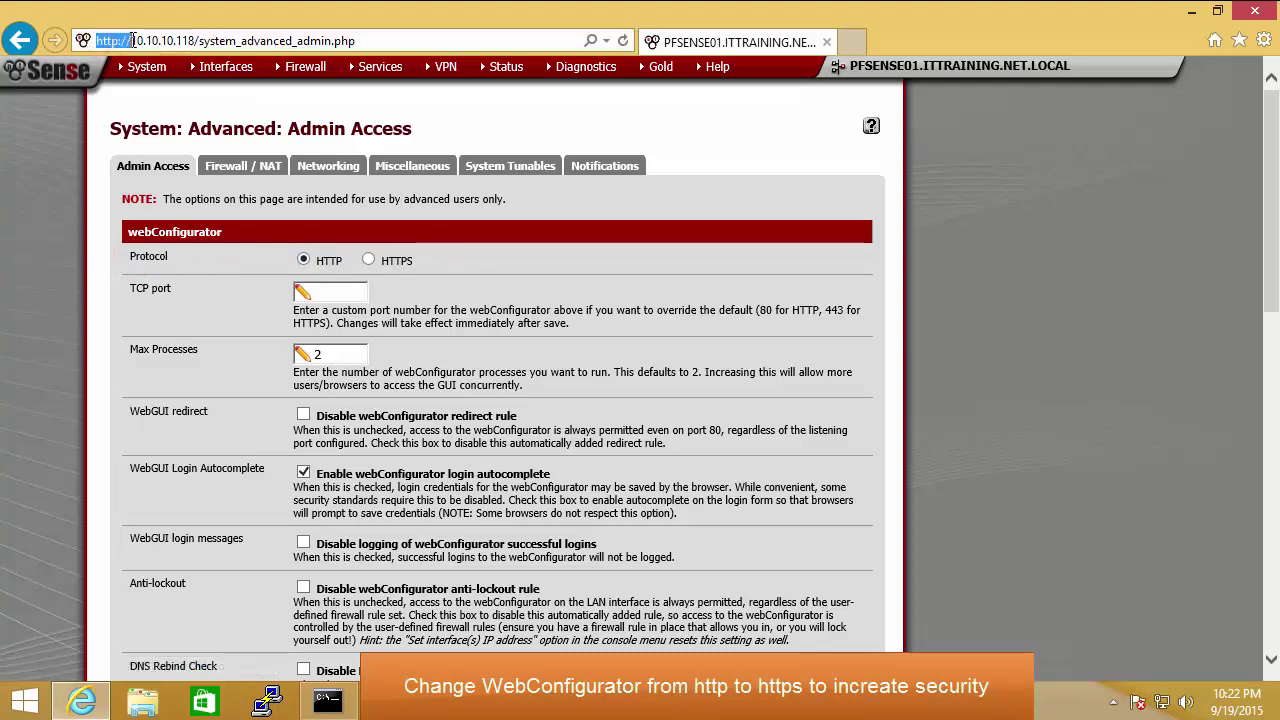
# Step: Set the webConfigurator protocol to HTTPS and save the change
pyautogui.click(369, 261)
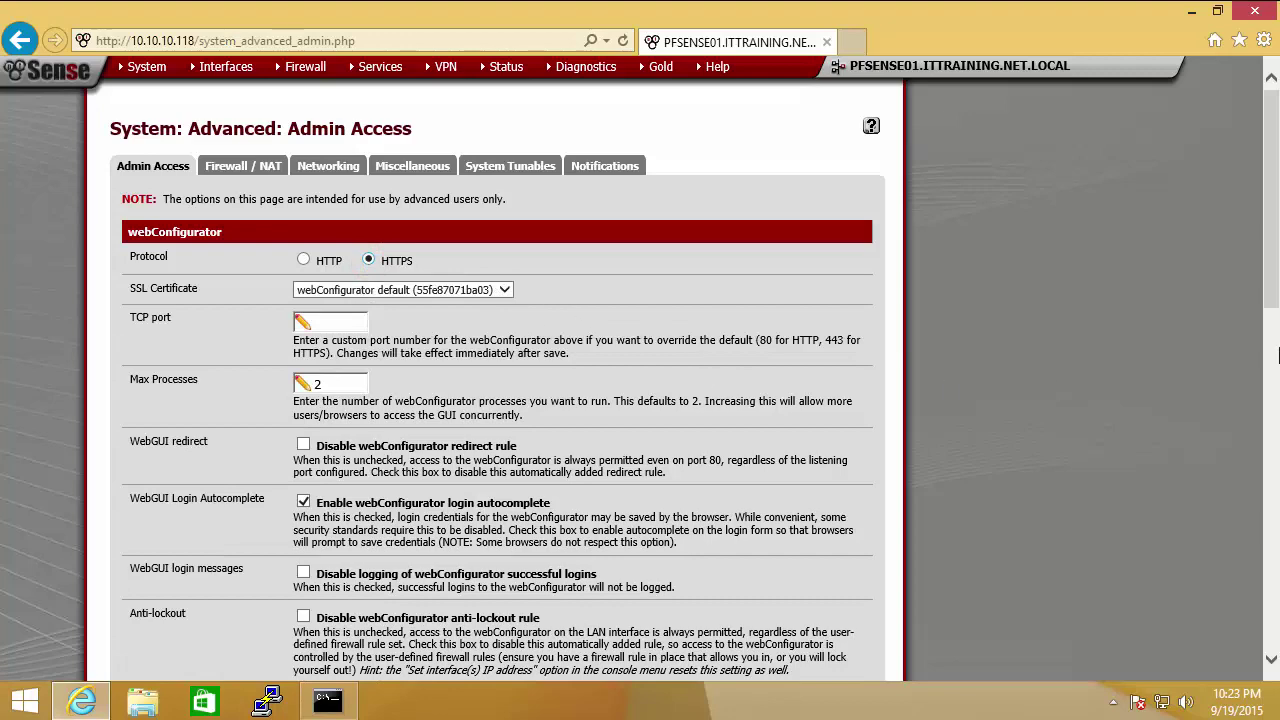
pyautogui.moveTo(1277, 190); pyautogui.dragTo(1277, 520)
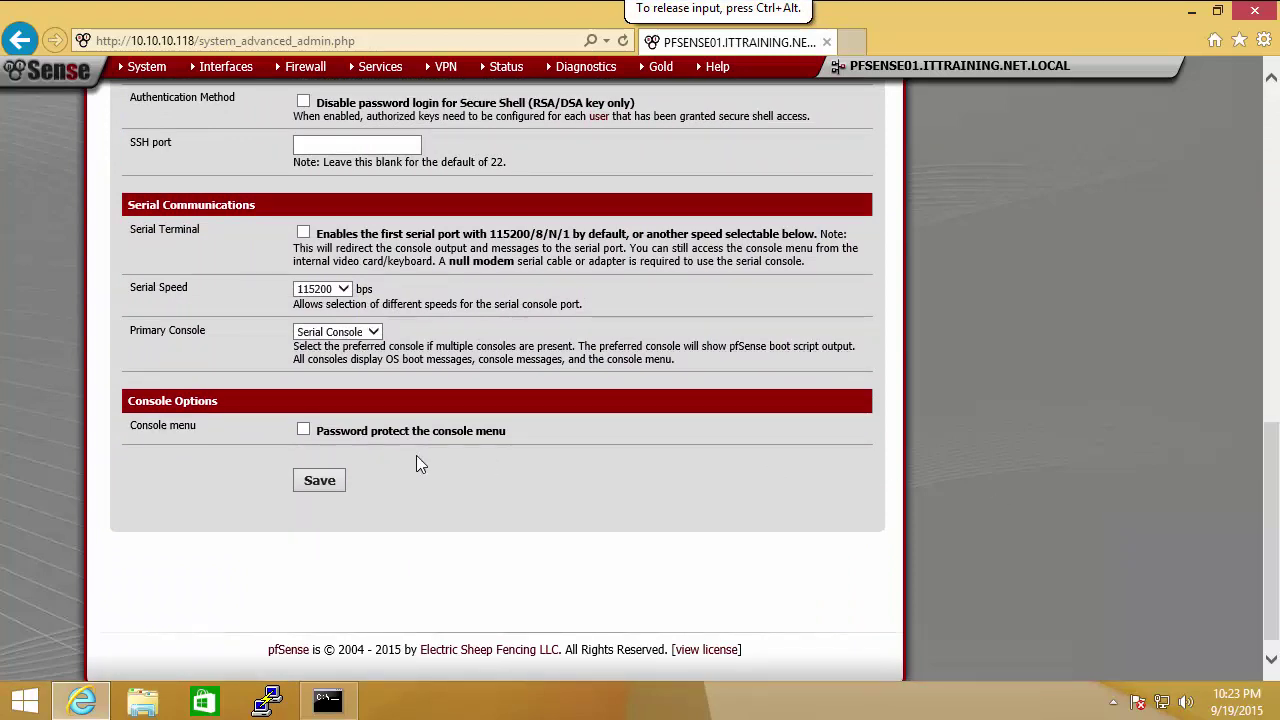
pyautogui.click(312, 481)
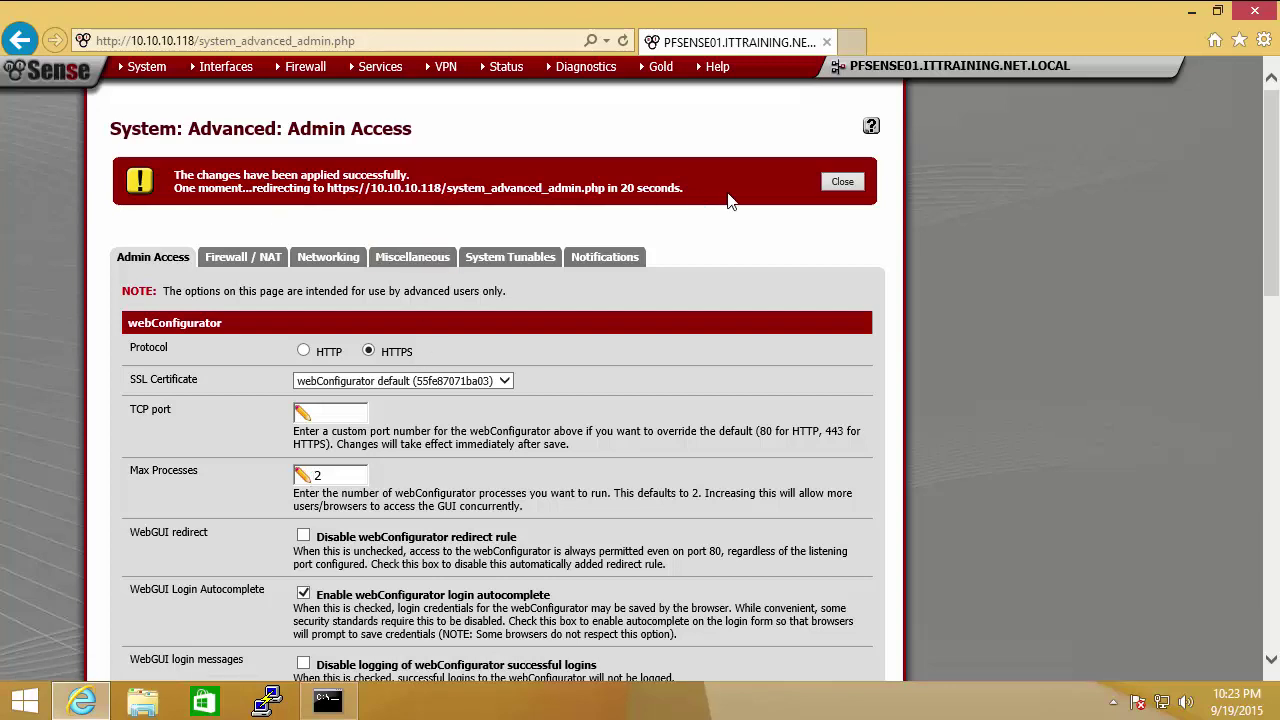
pyautogui.click(842, 182)
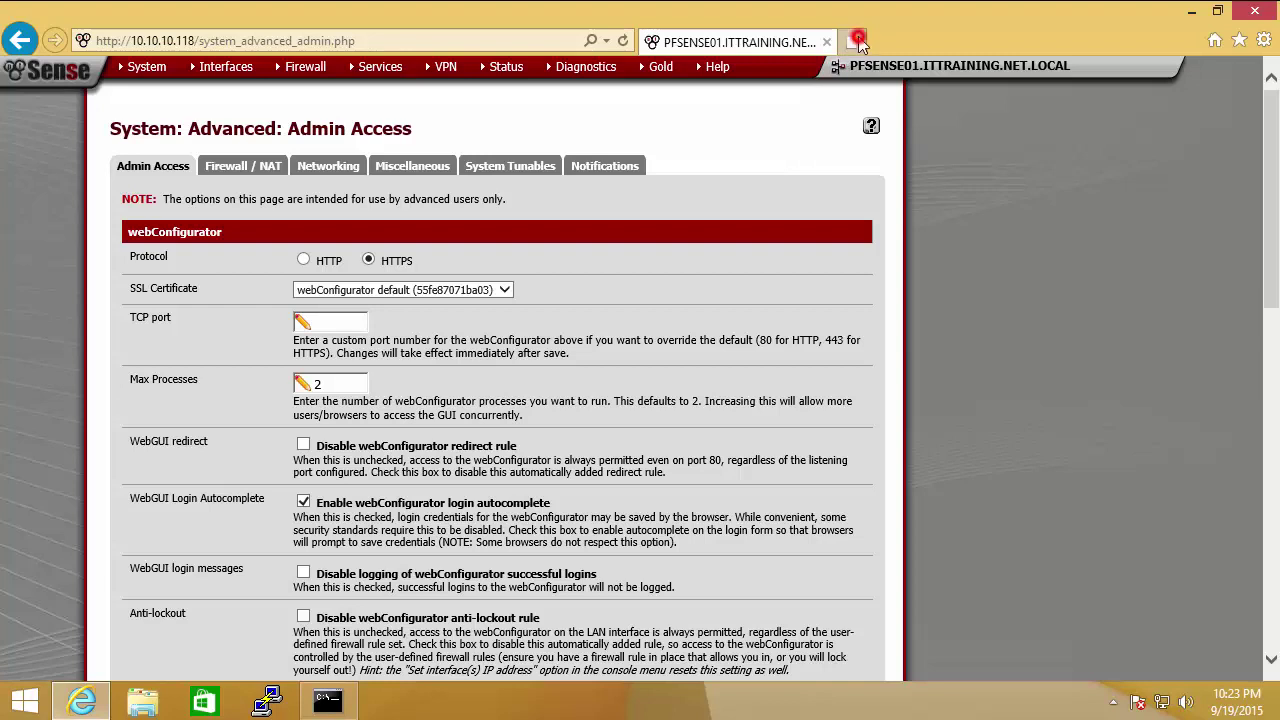
pyautogui.click(855, 41)
pyautogui.write('http')
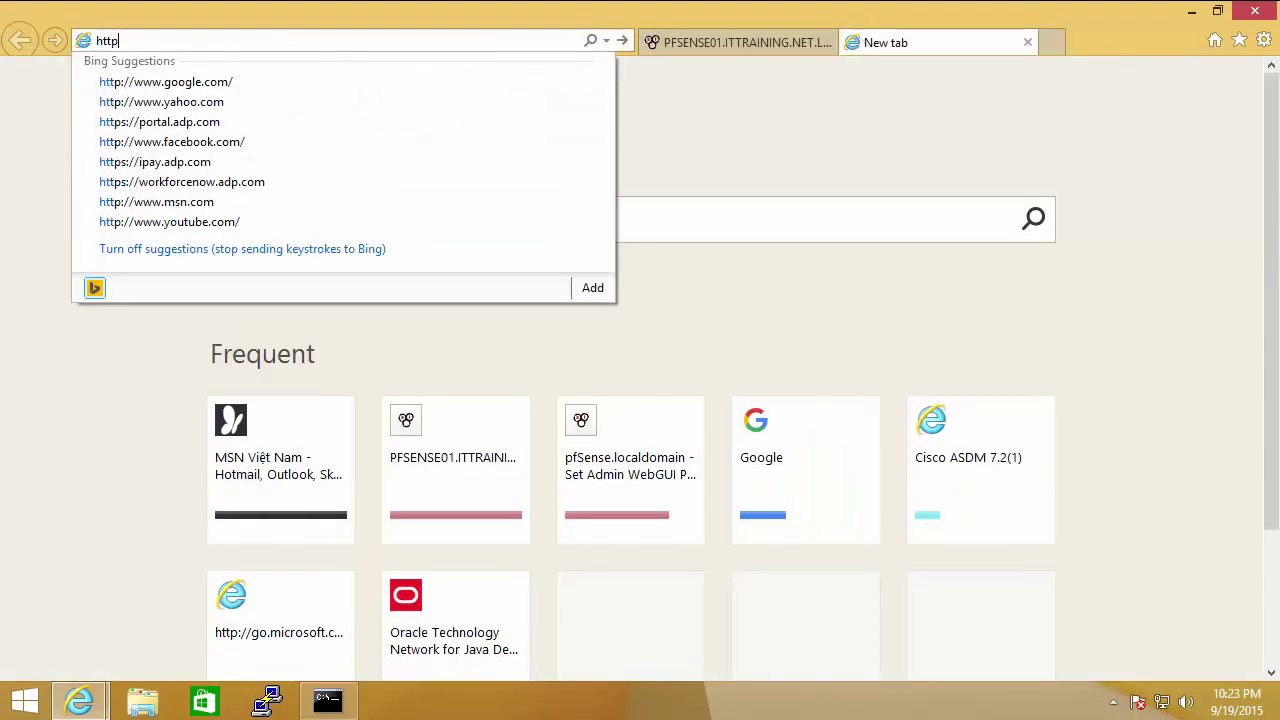
pyautogui.write('s://10.10.10.118/')
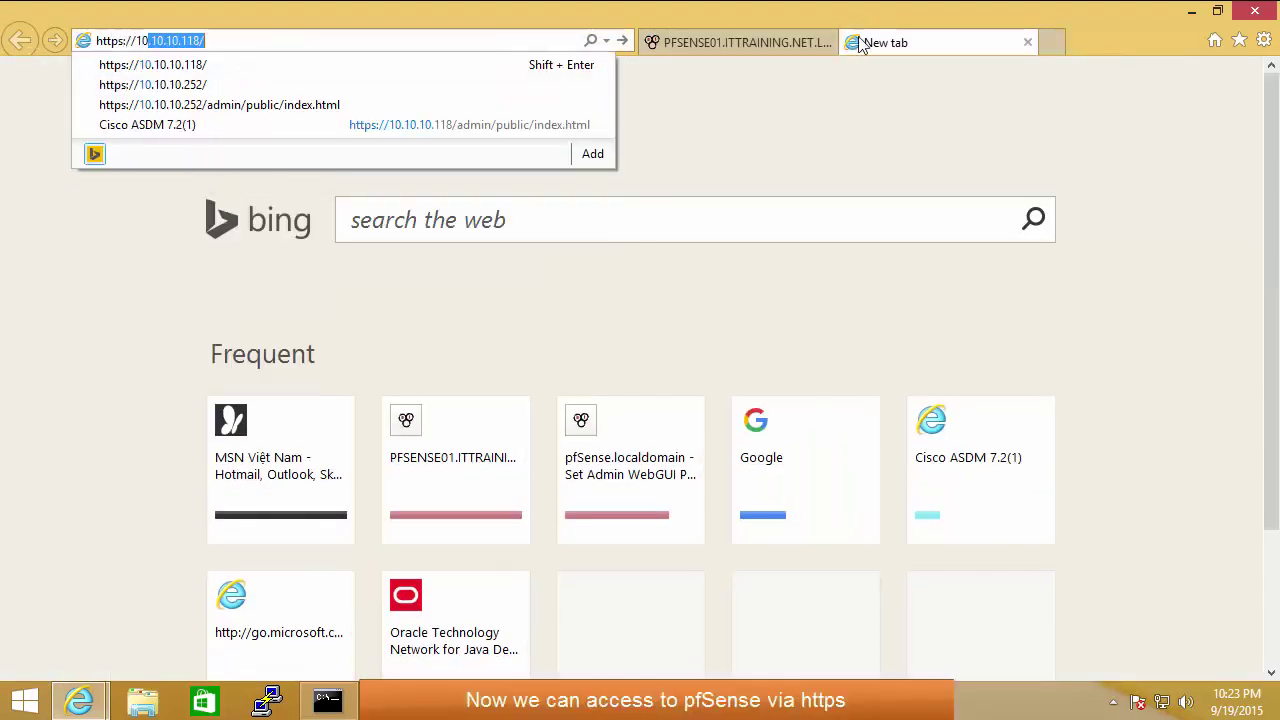
pyautogui.press('Return')
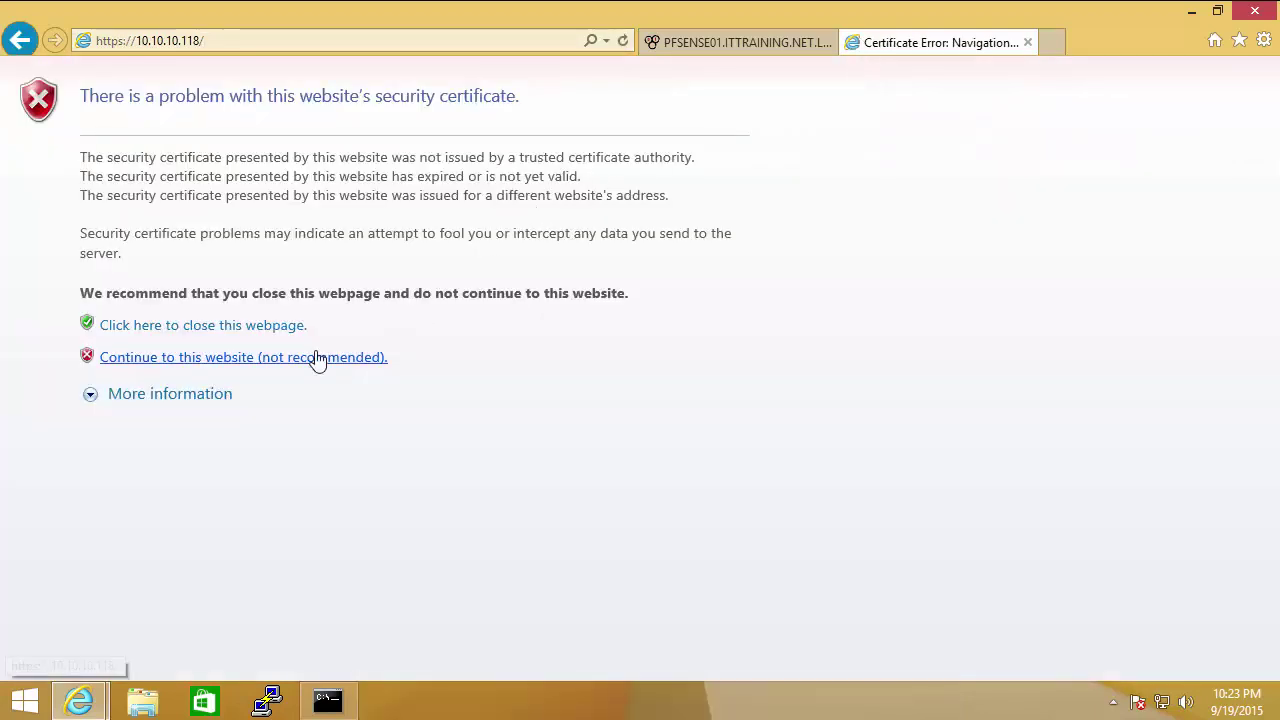
pyautogui.click(316, 358)
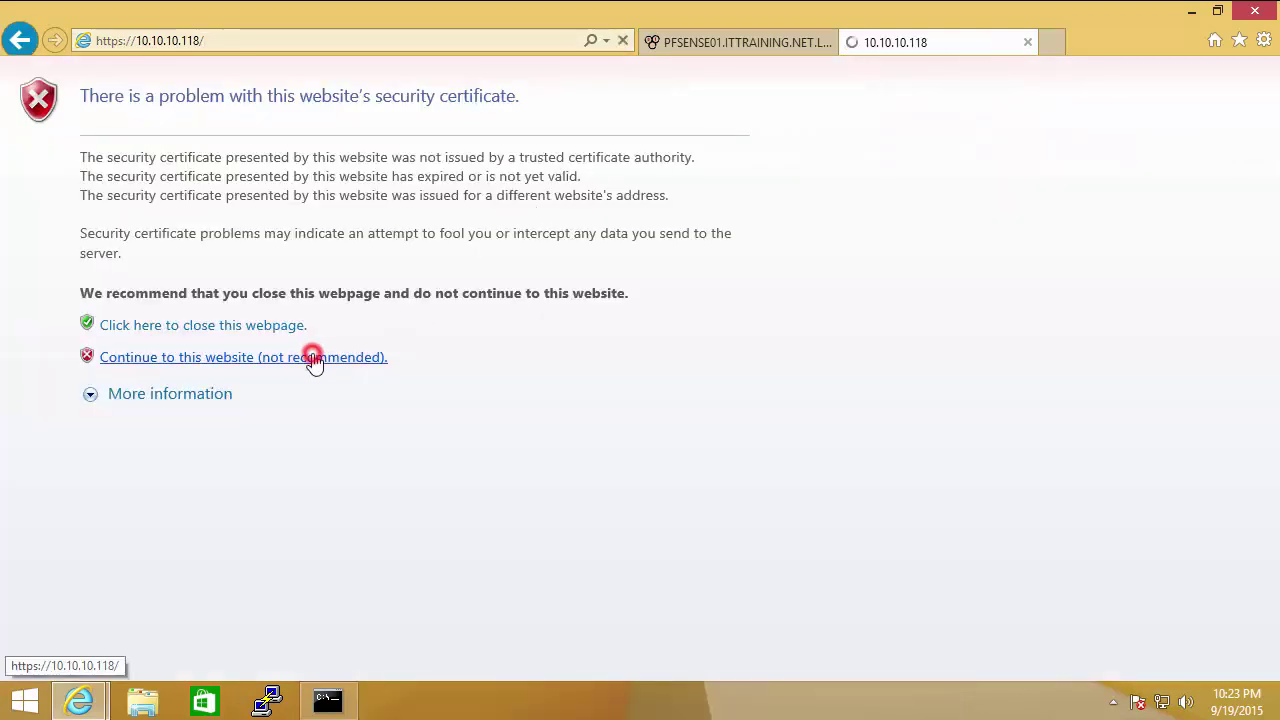
# Step: Log in with the saved admin username and the account password
pyautogui.write('h')
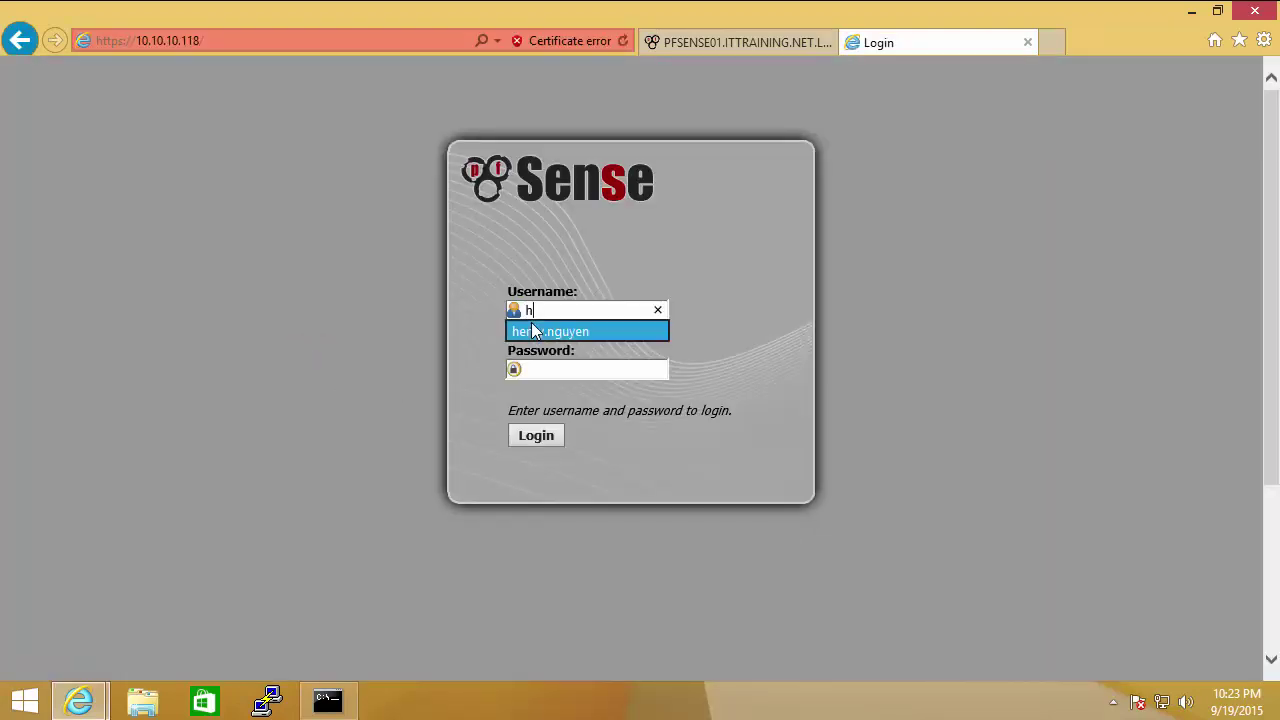
pyautogui.click(531, 323)
pyautogui.press('Tab')
pyautogui.write('p*******')
pyautogui.press('Return')
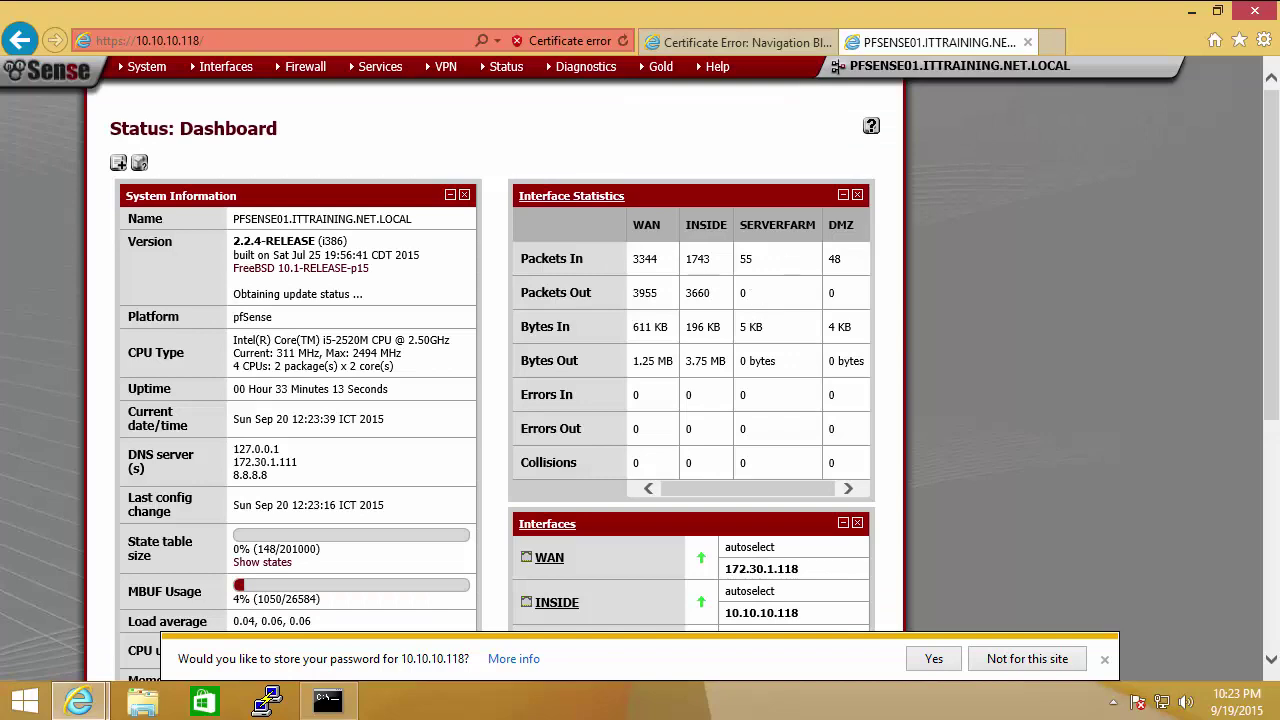
# Step: Save the browser password, close the certificate-warning tab, and scroll to the Firewall Logs widget
pyautogui.click(945, 662)
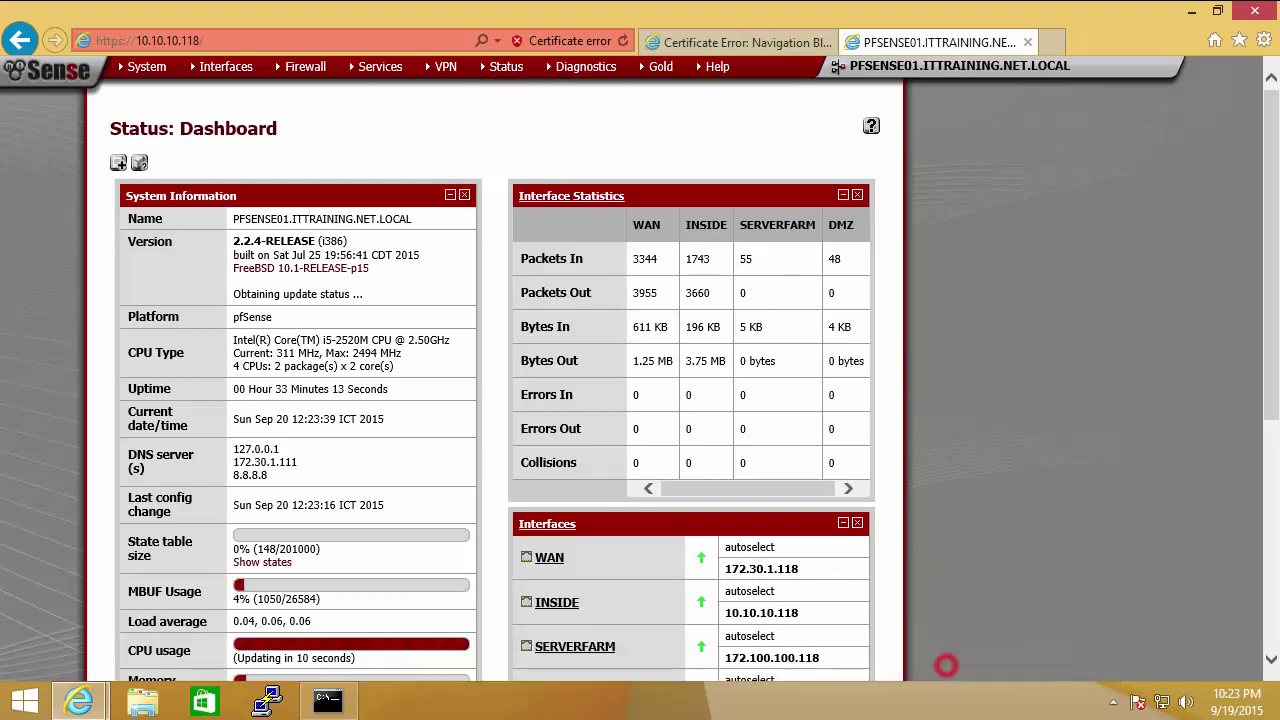
pyautogui.click(795, 43)
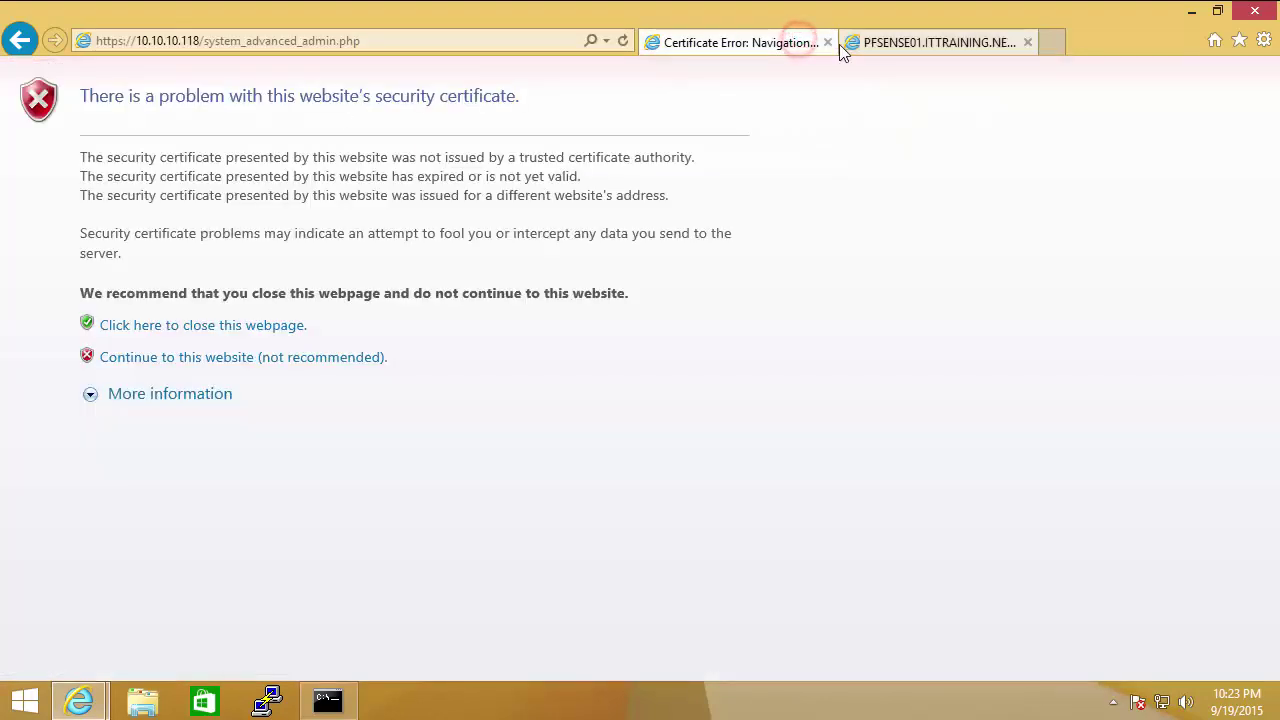
pyautogui.click(826, 42)
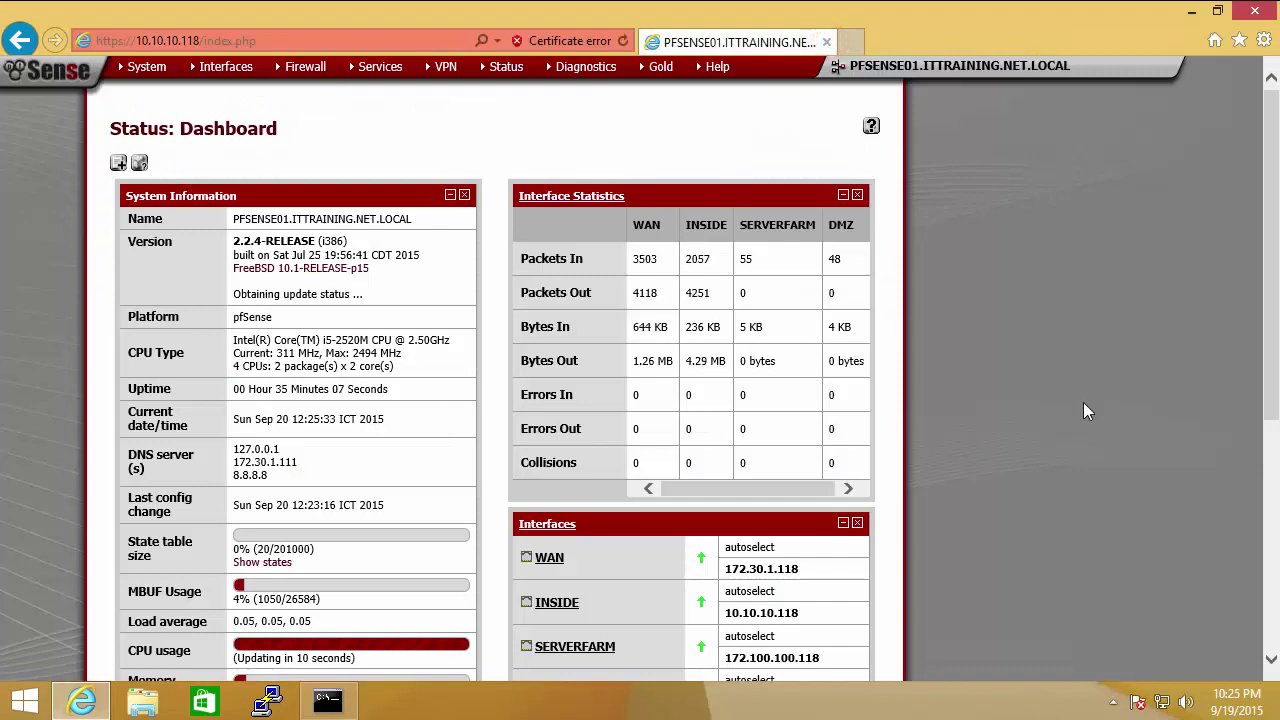
pyautogui.moveTo(1268, 288); pyautogui.dragTo(1275, 465)
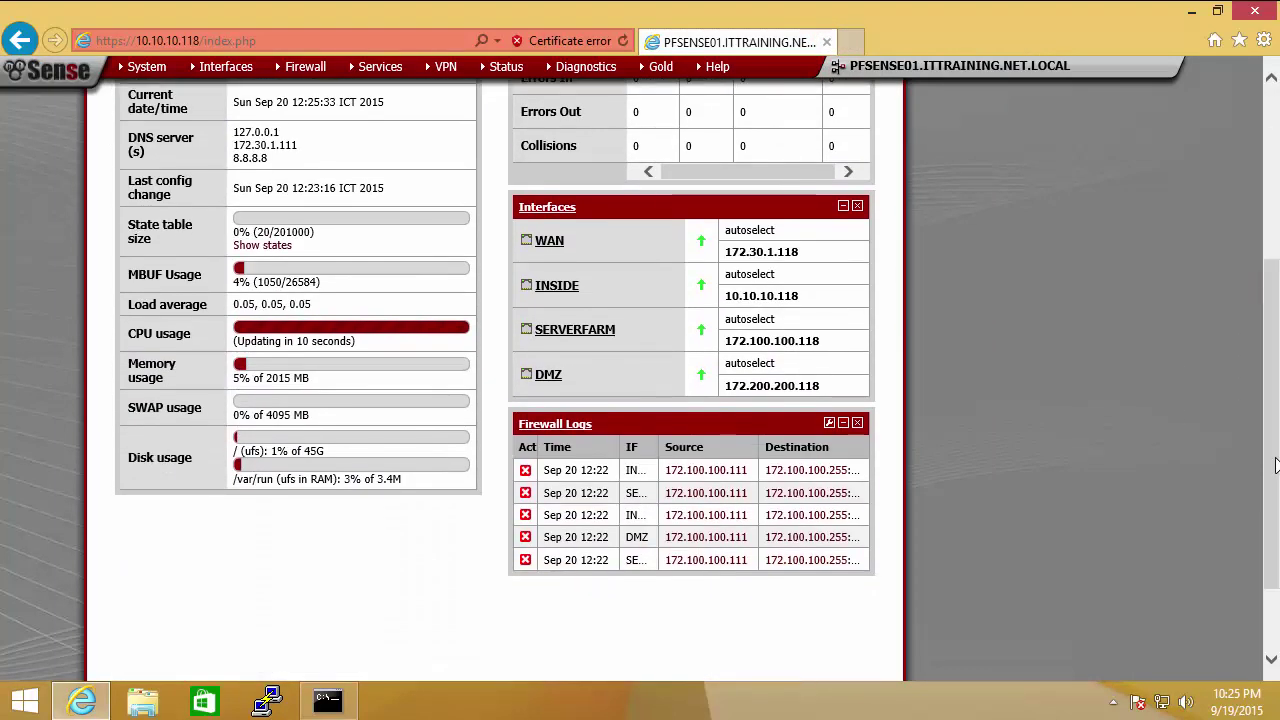